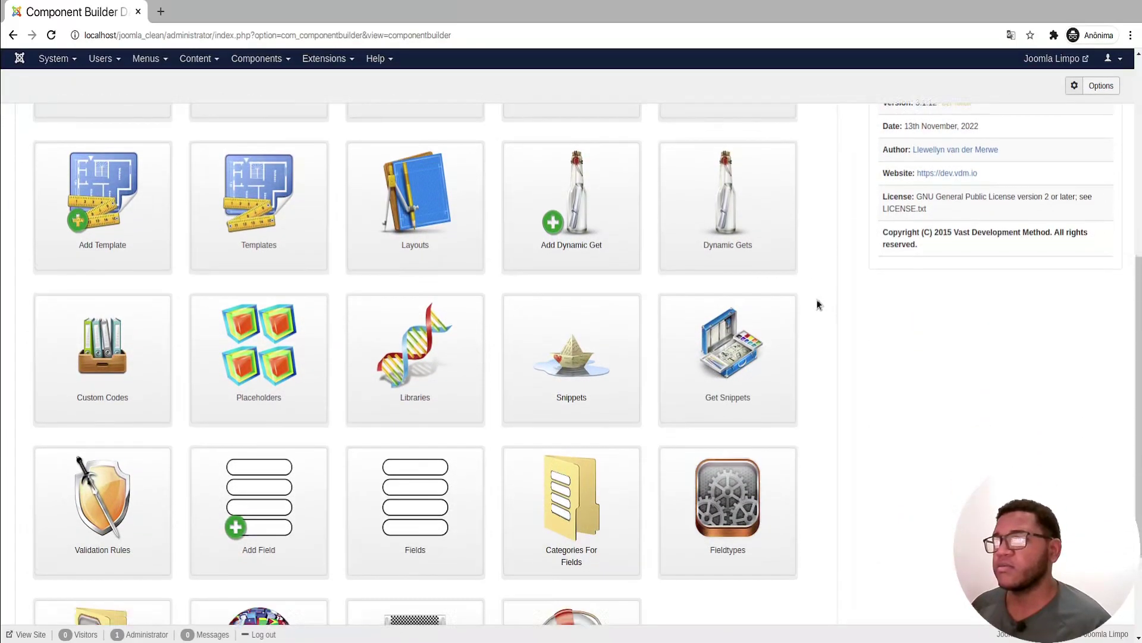
scroll(817, 304, down, 2)
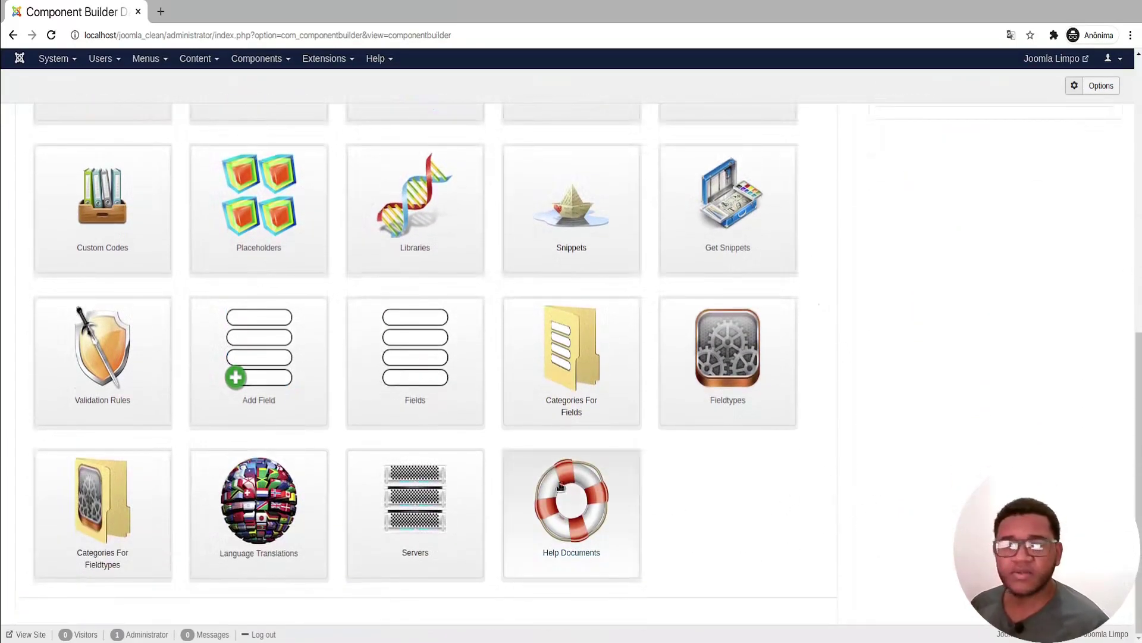
Step: Scroll the dashboard down and open the empty Field: Categories list
click(532, 369)
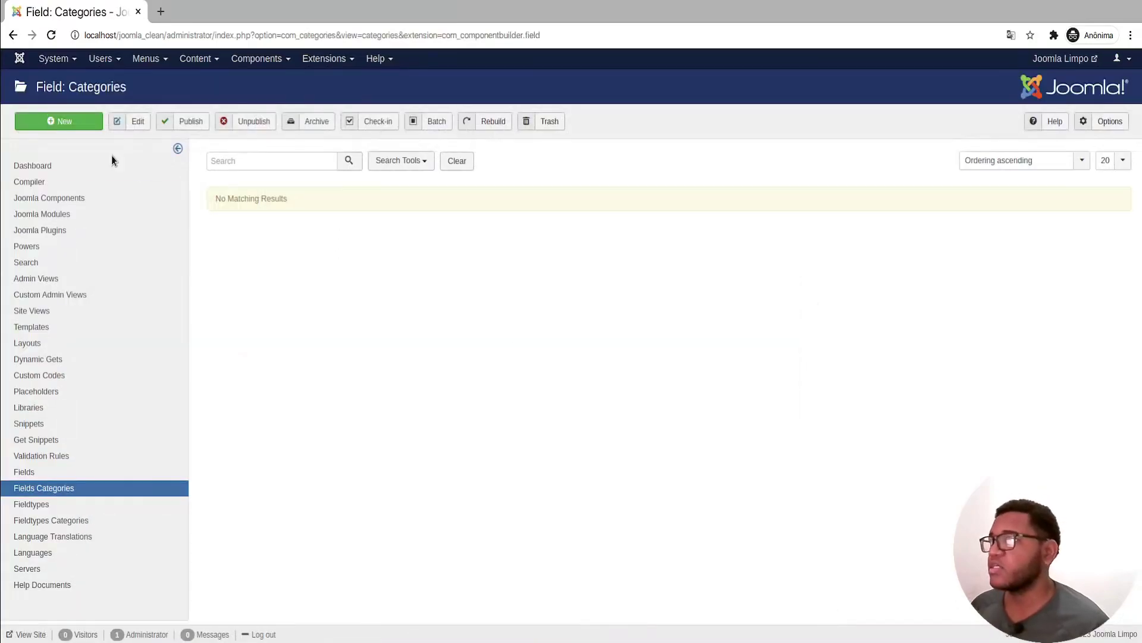
Step: Create and save the field category 'Biblioteca', then go to the Fields list
click(87, 126)
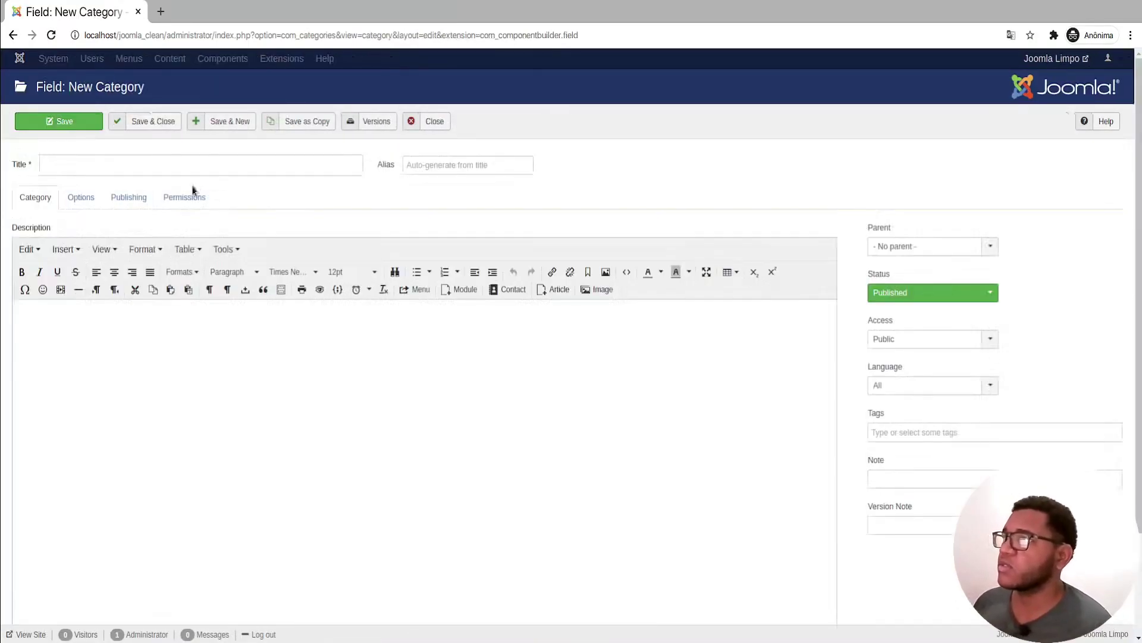
text(Biblioteca)
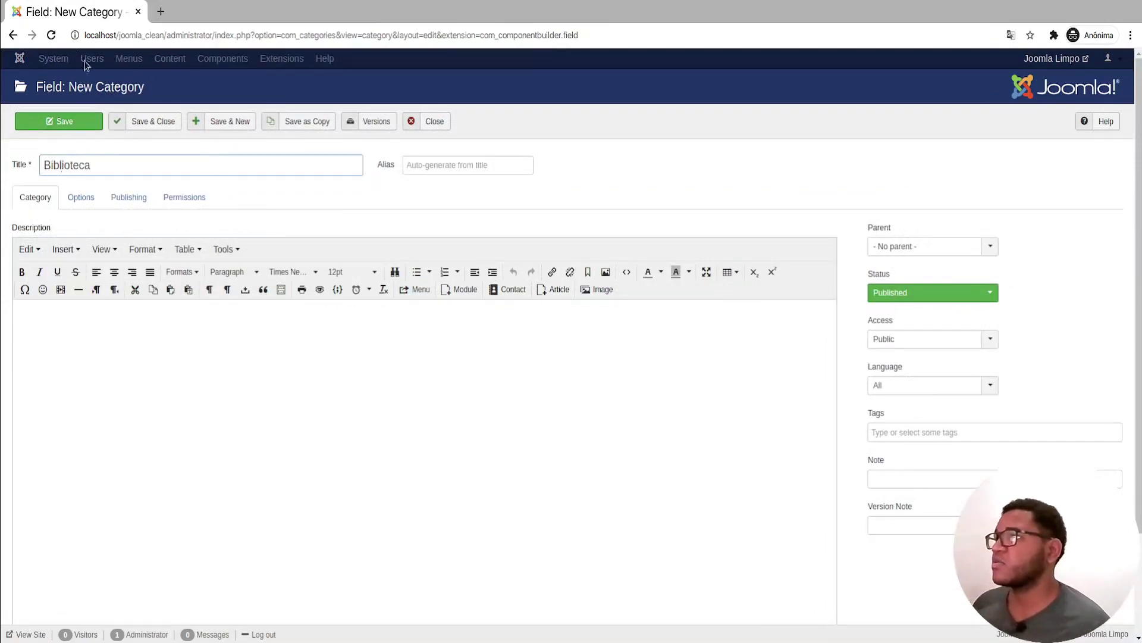
click(153, 124)
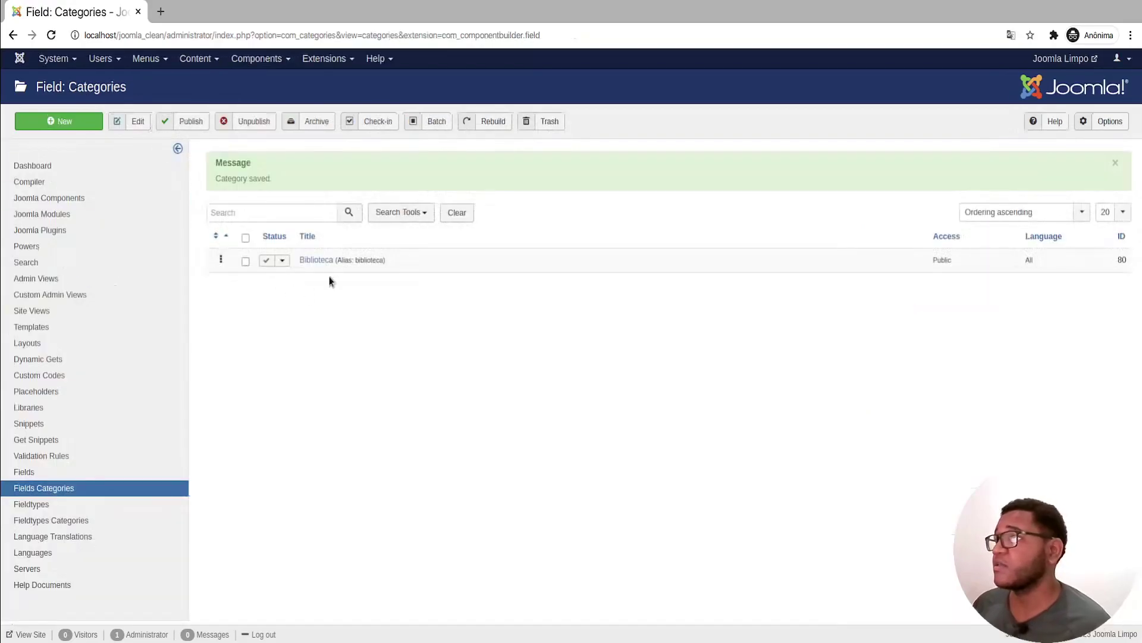
click(94, 472)
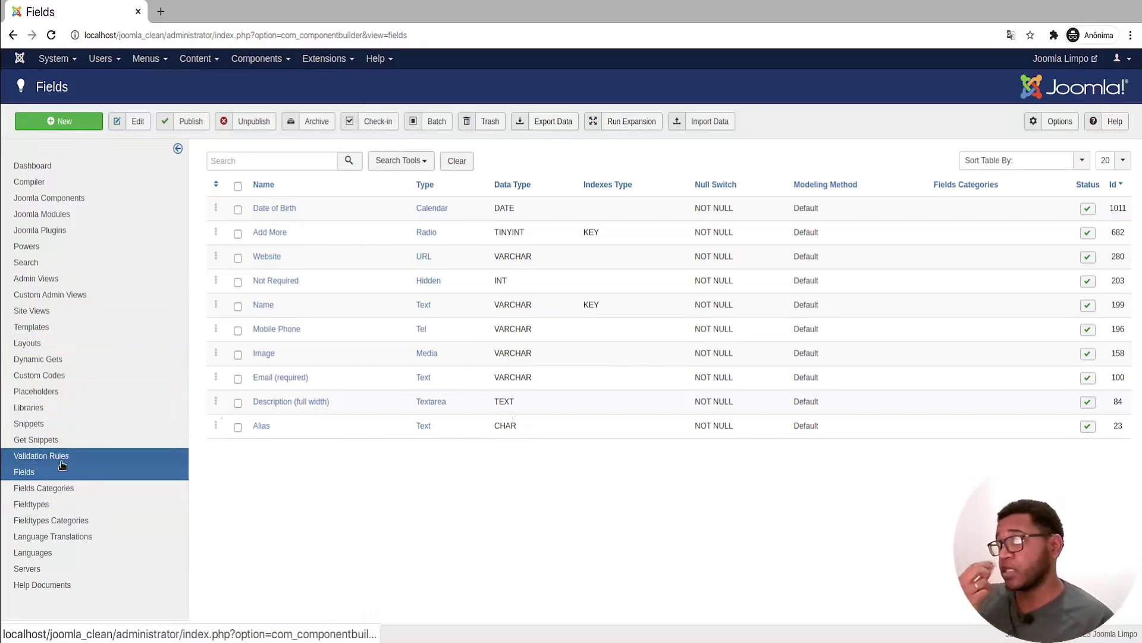
Step: From the dashboard's Fields tile, start a new field of type Text in Biblioteca
click(41, 166)
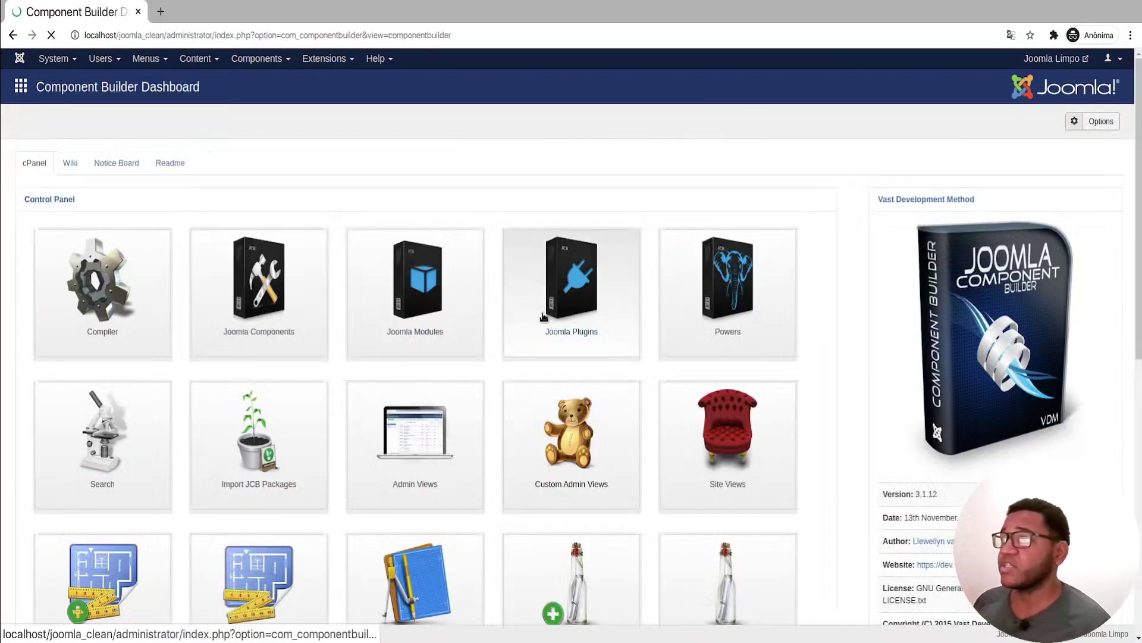
scroll(531, 305, down, 3)
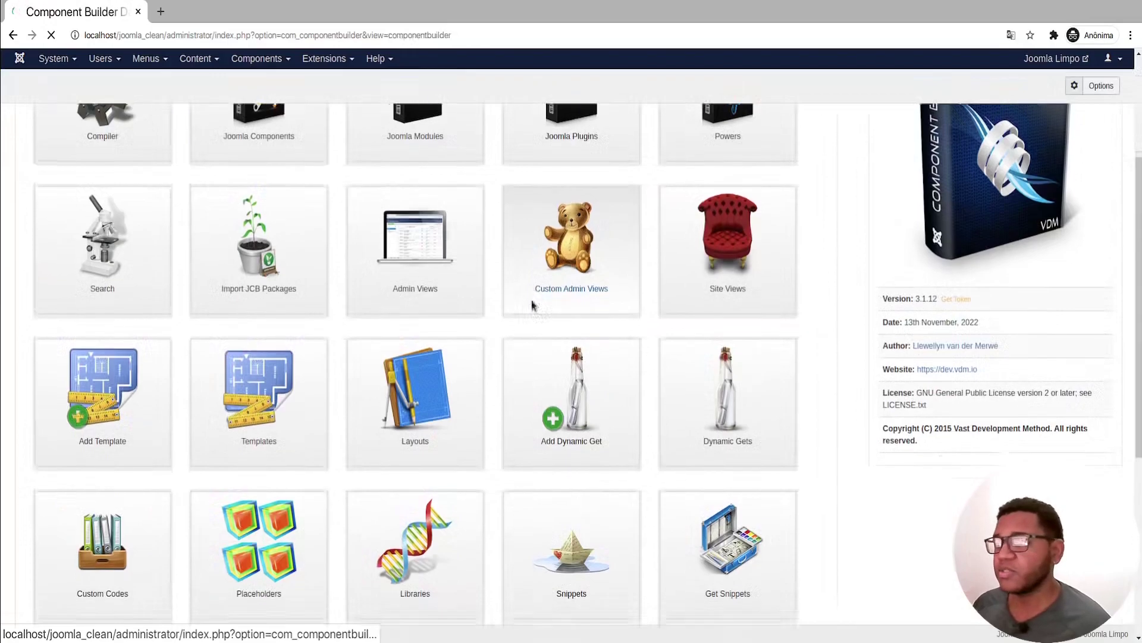
scroll(532, 306, down, 4)
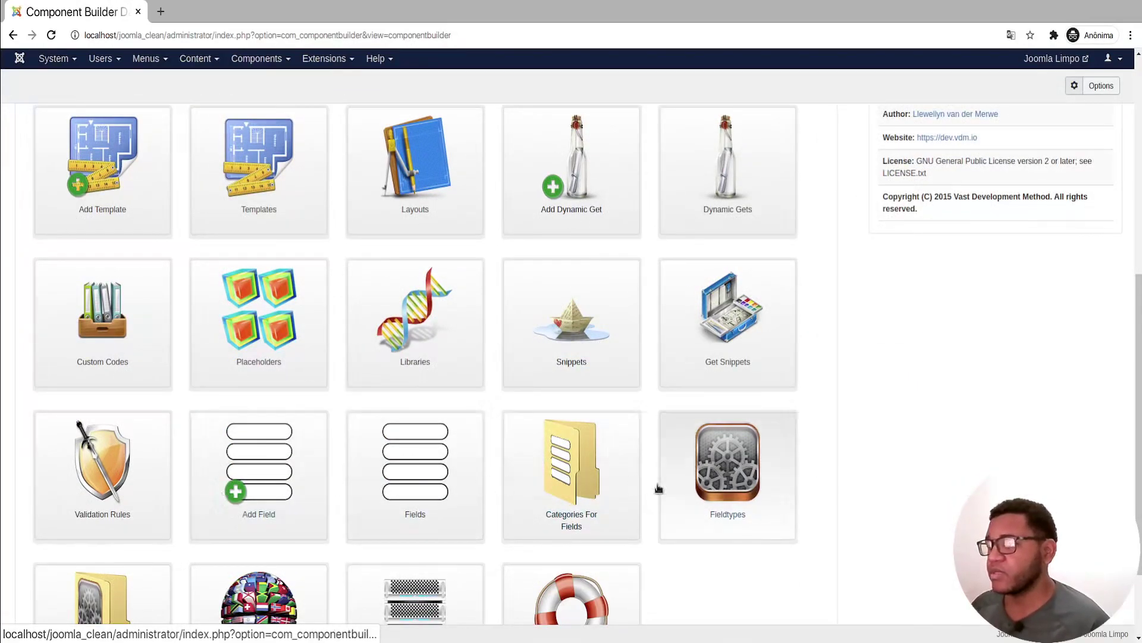
click(437, 443)
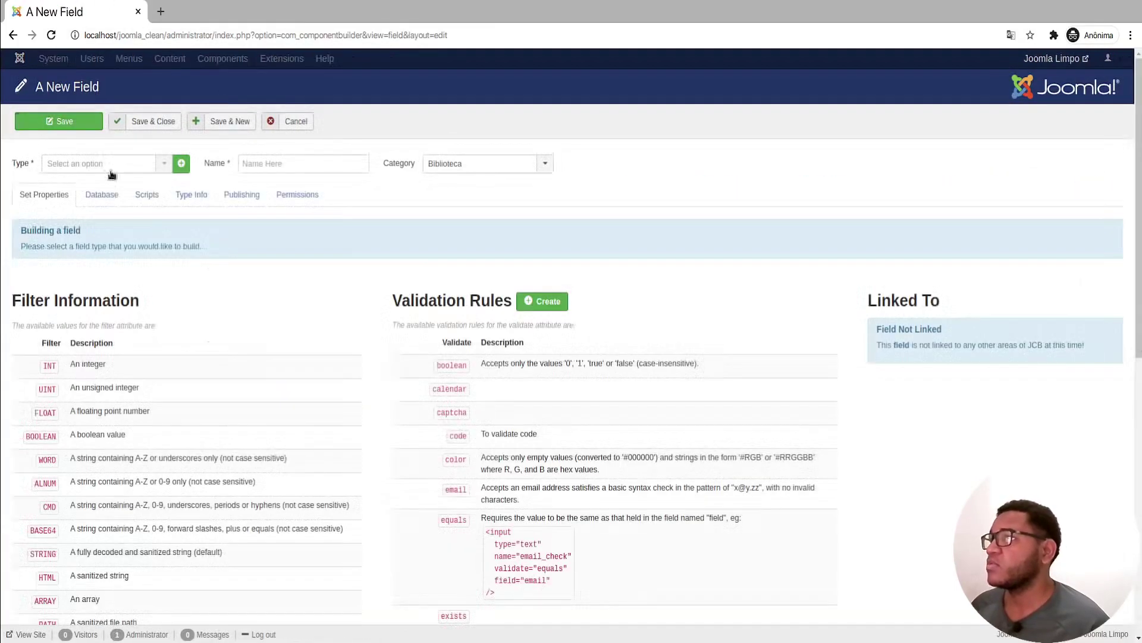
click(104, 162)
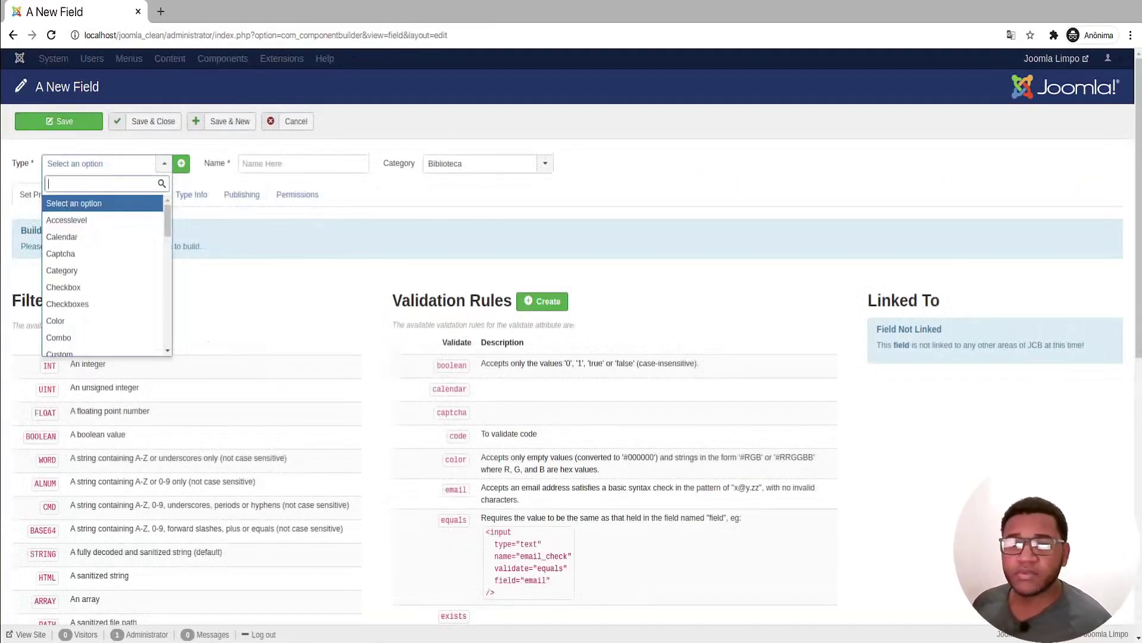
text(5)
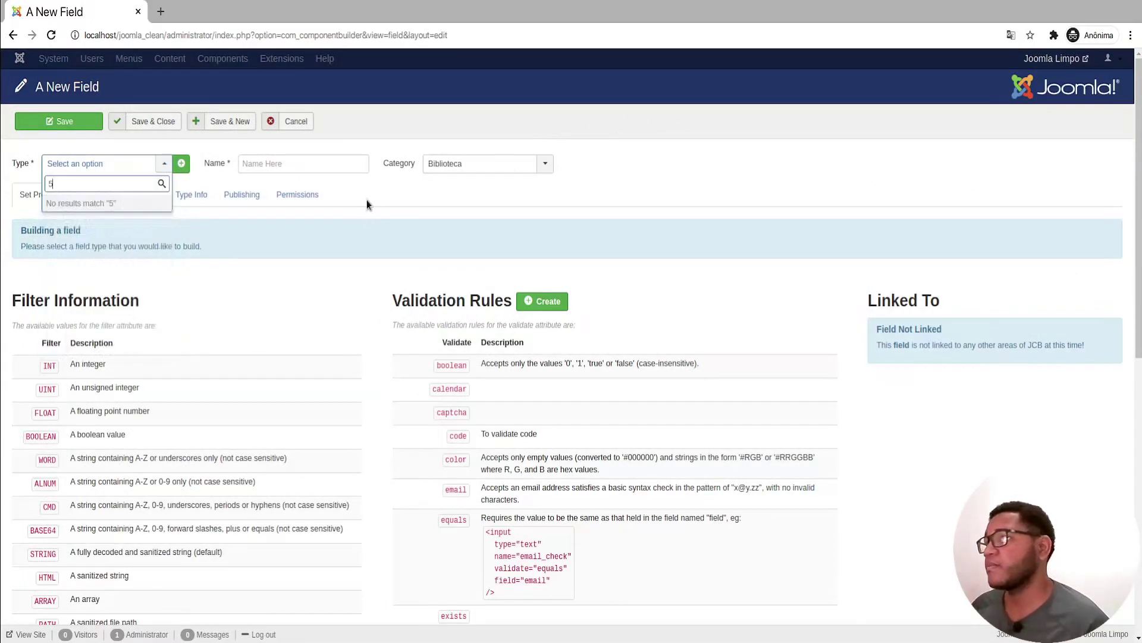
key(BackSpace)
text(text)
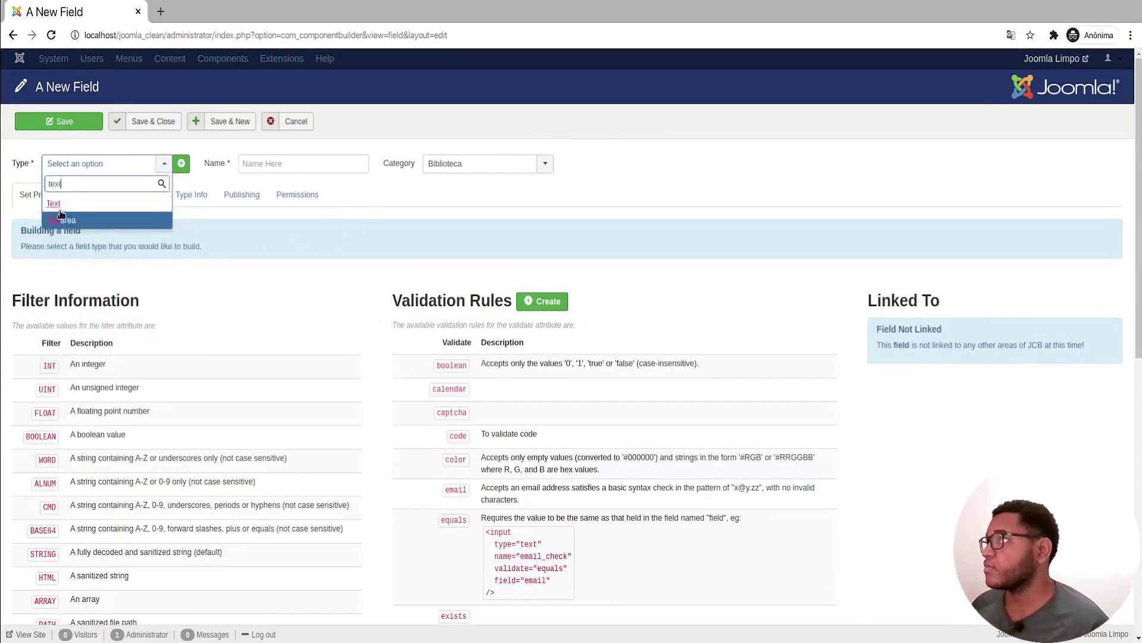
click(65, 205)
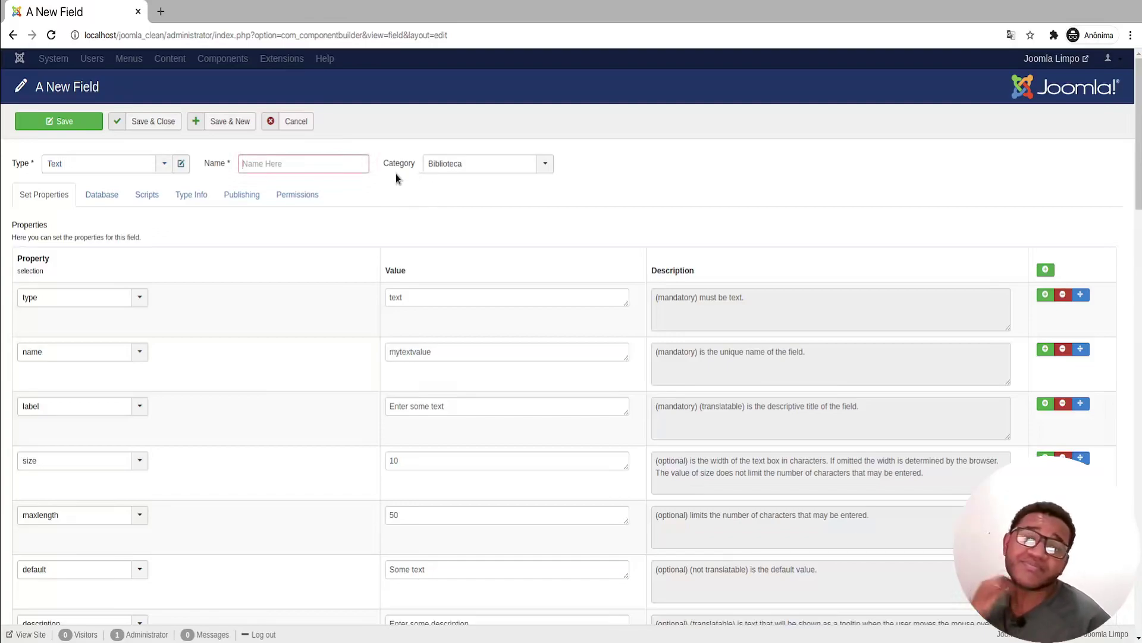
Step: Enter 'titulo - categoria' as the field name and review the Set Properties table
text(titulo)
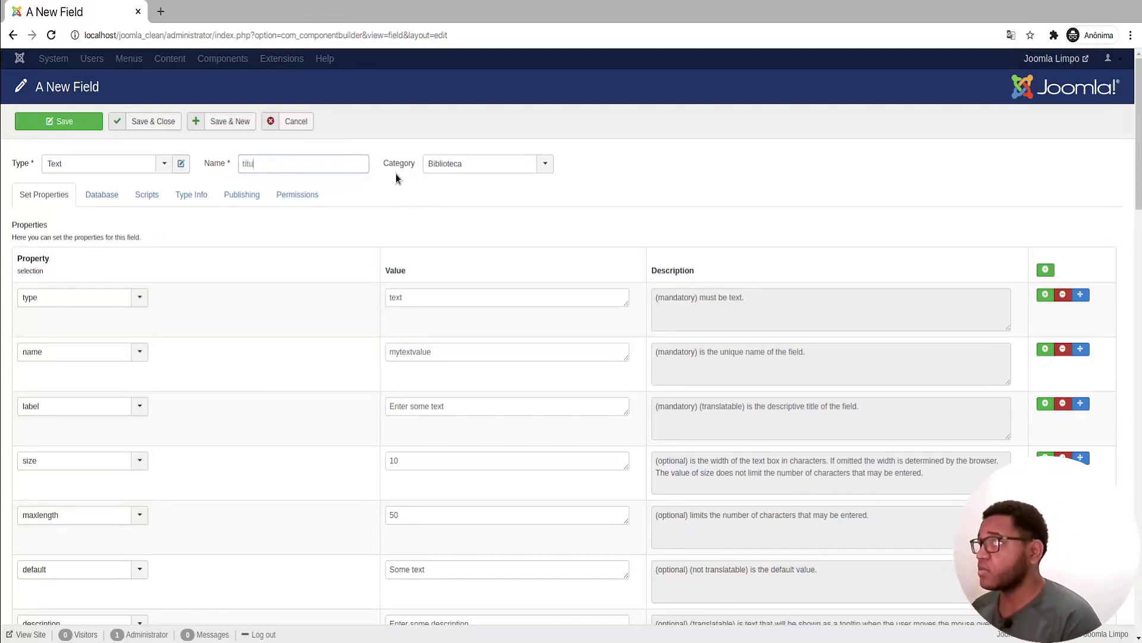
key(ctrl+a)
text(t)
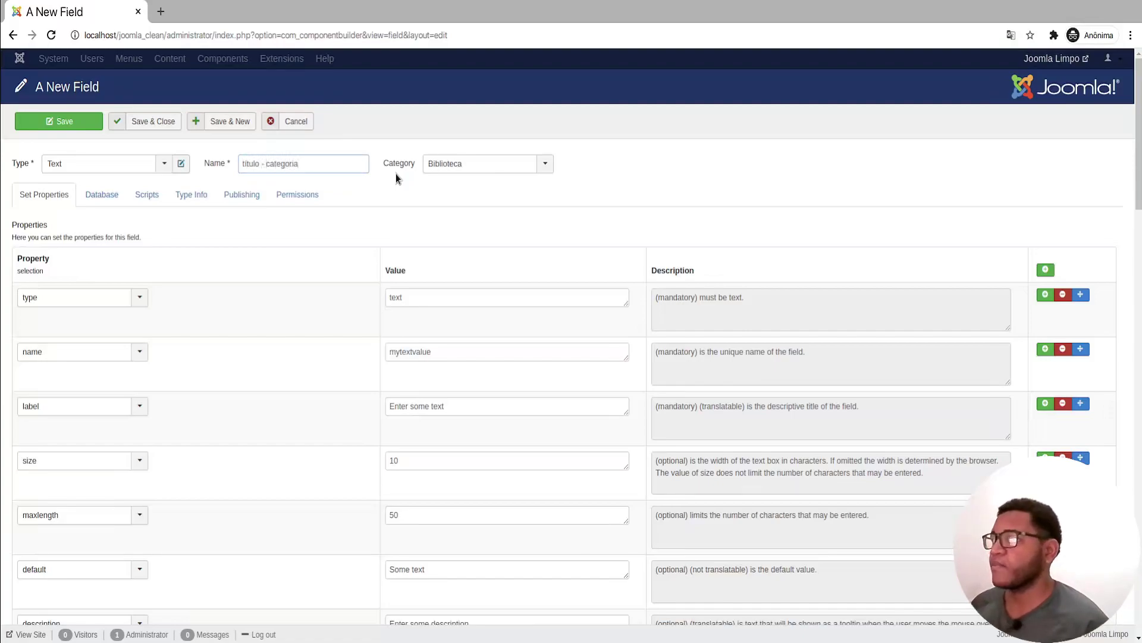
click(766, 164)
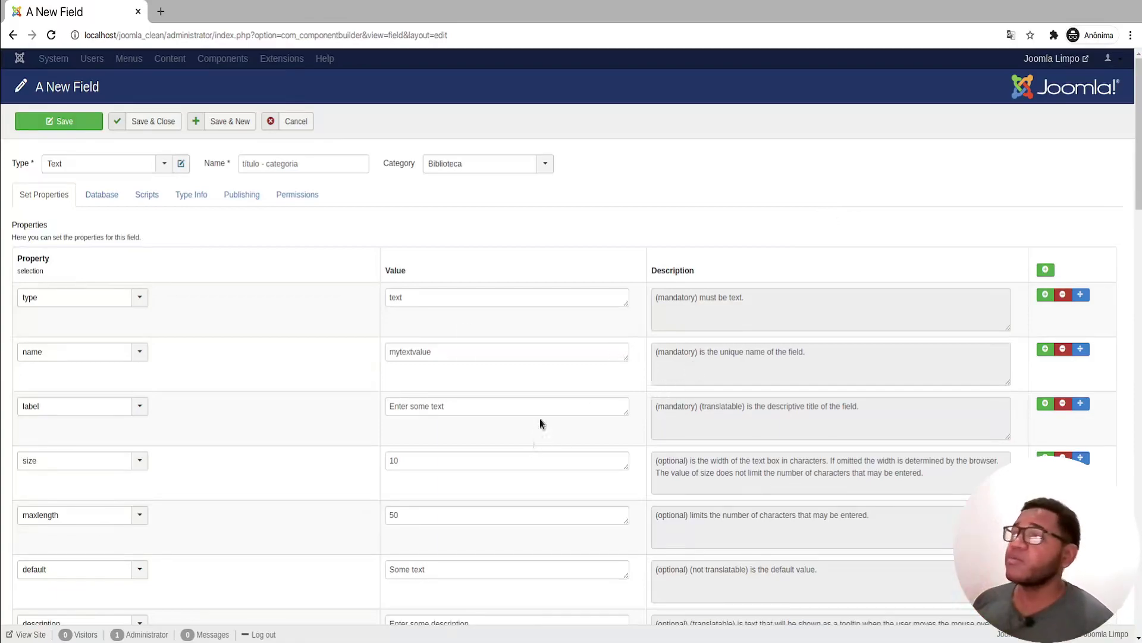
double_click(253, 164)
click(814, 170)
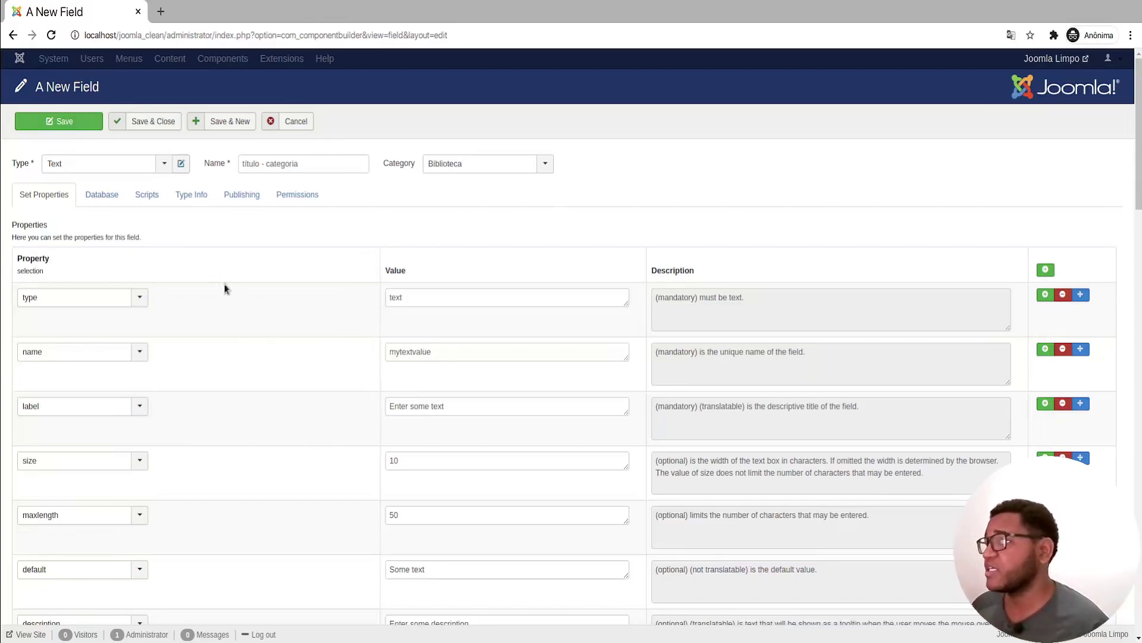
scroll(671, 177, down, 1)
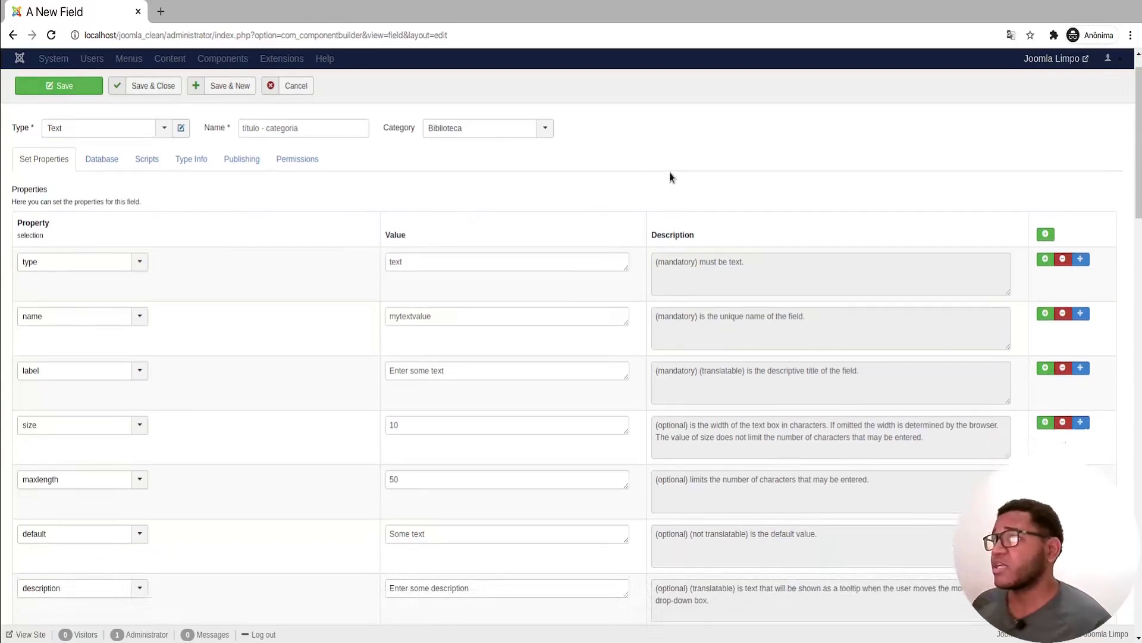
scroll(71, 190, down, 2)
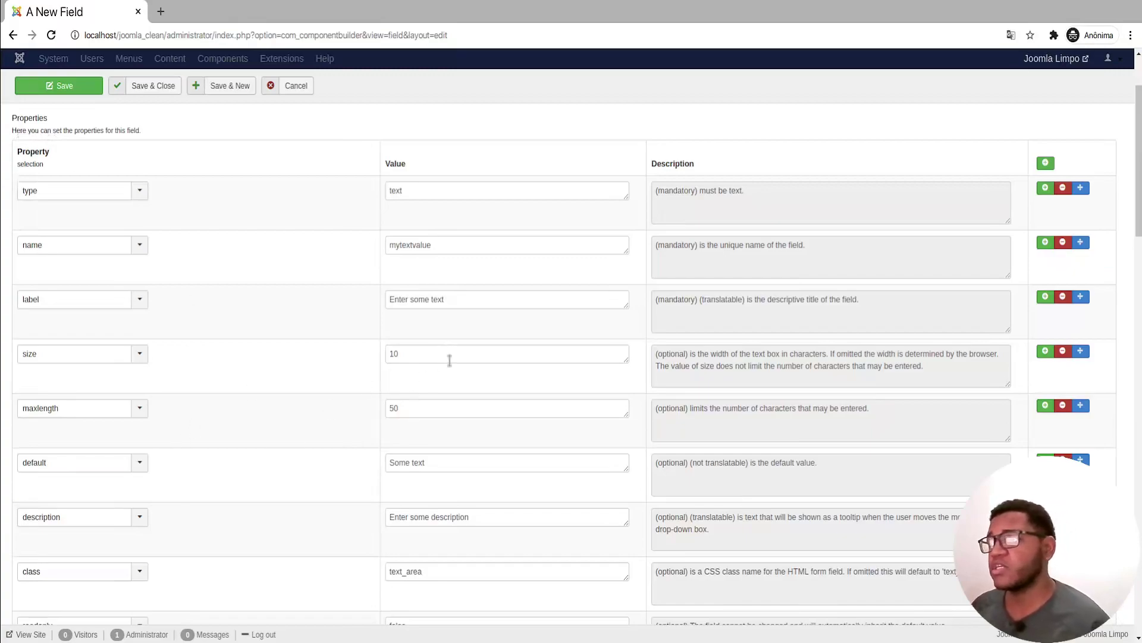
scroll(311, 199, down, 1)
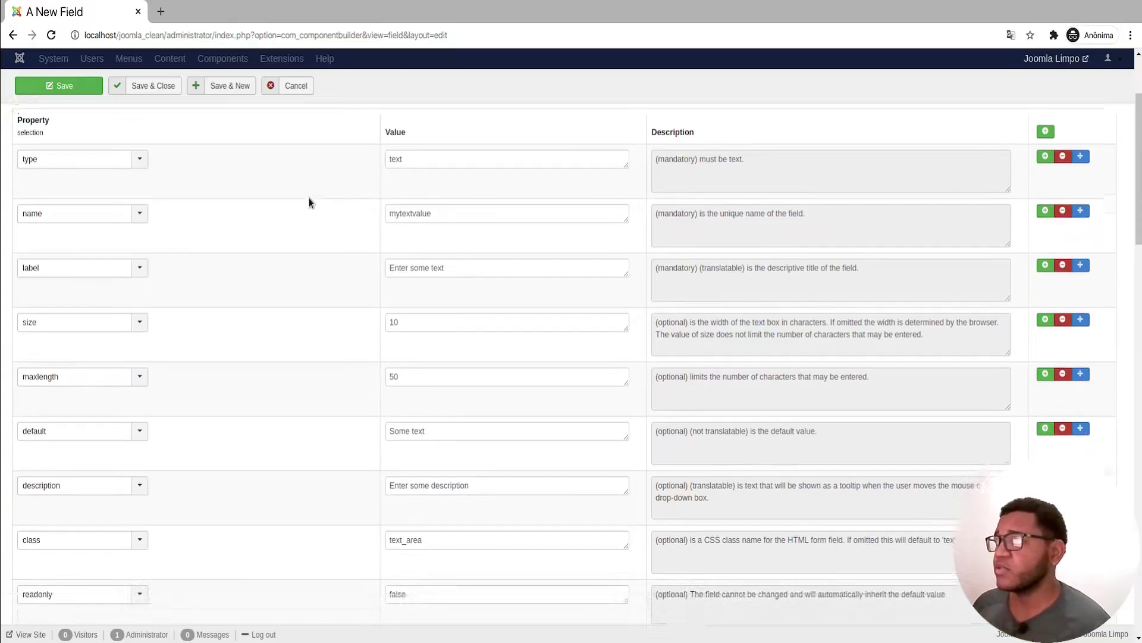
scroll(107, 190, up, 1)
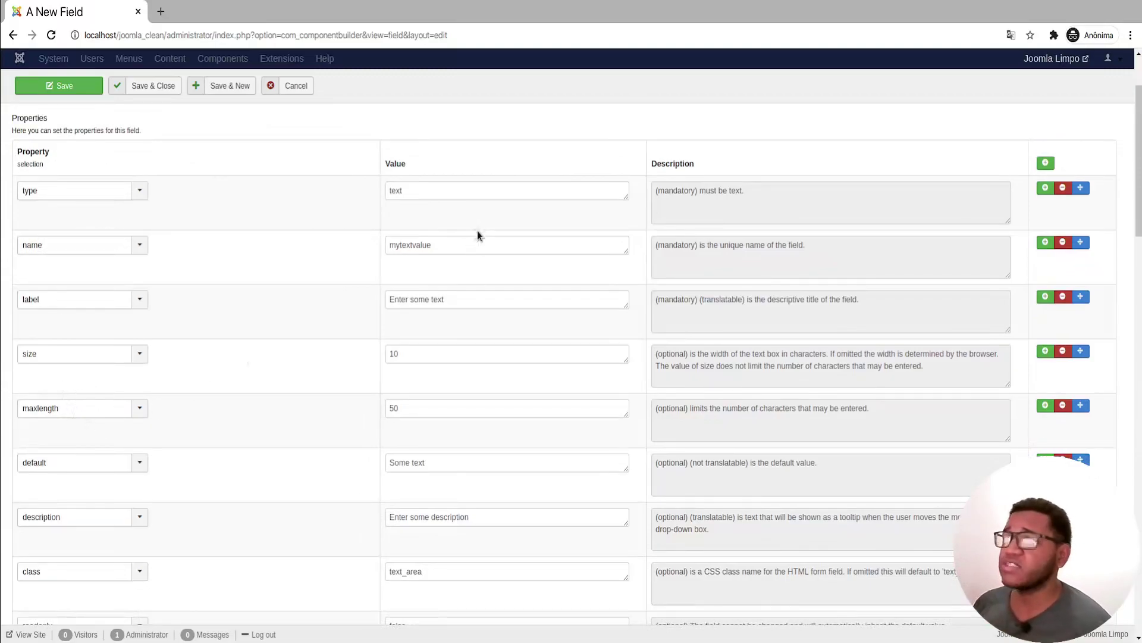
scroll(309, 297, up, 2)
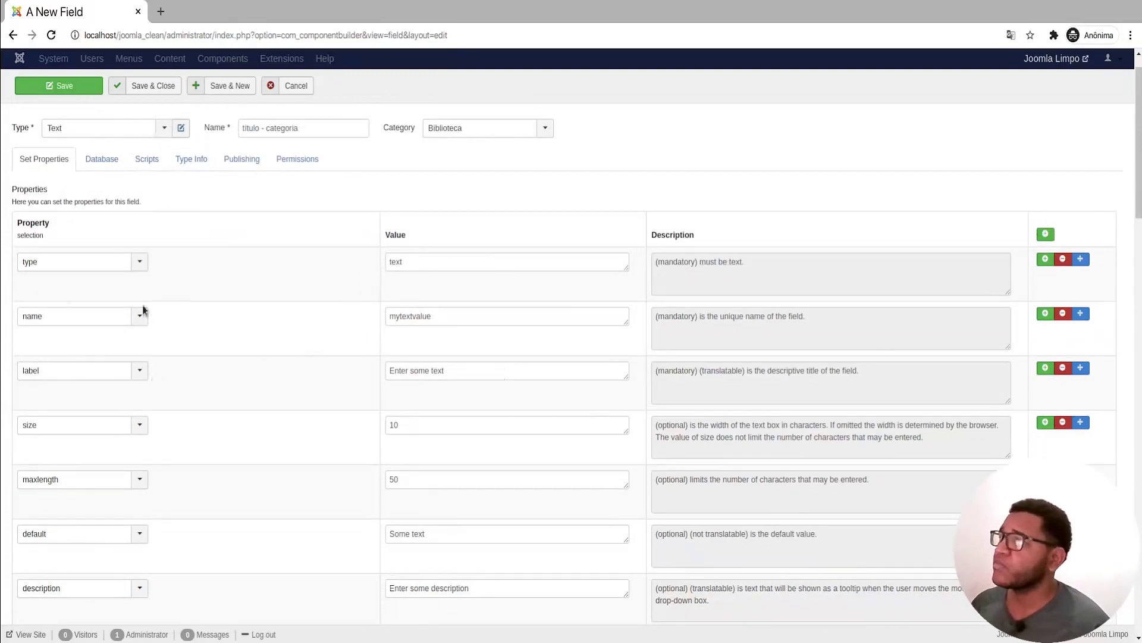
Step: Replace the name property's default mytextvalue with 'titulo'
click(454, 321)
double_click(448, 319)
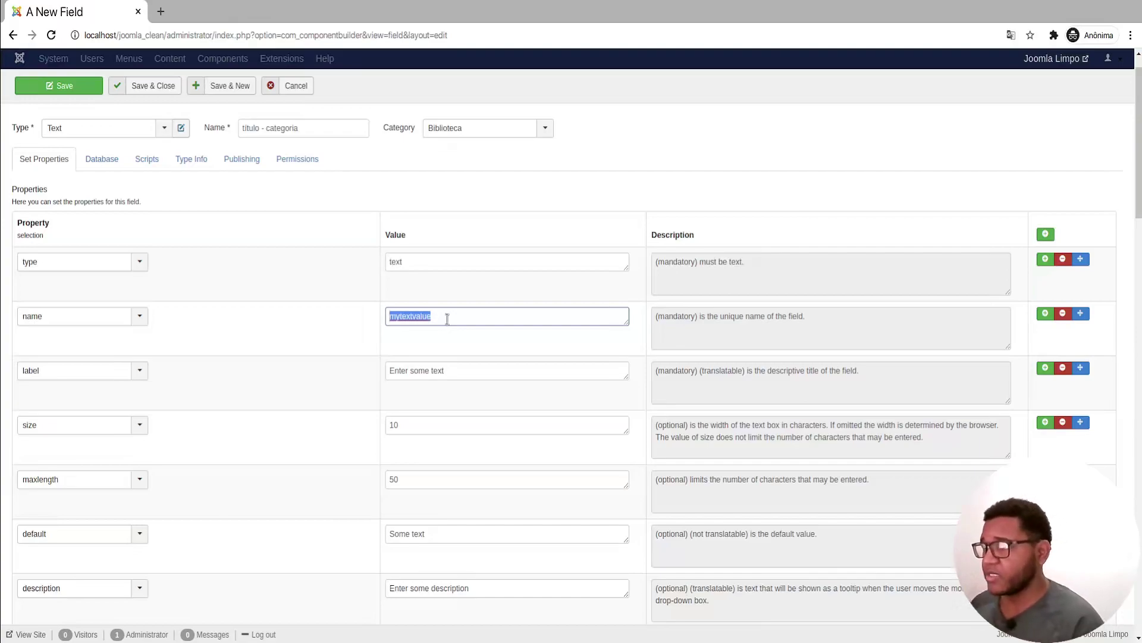
text(titulo)
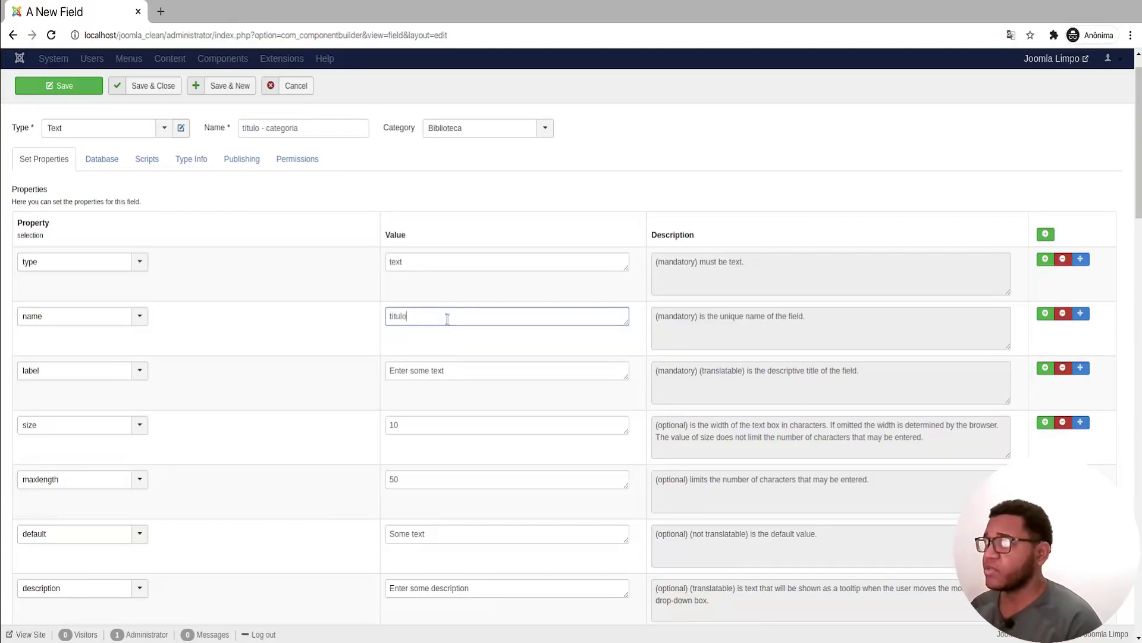
key(shift+Home)
key(End)
key(shift+Home)
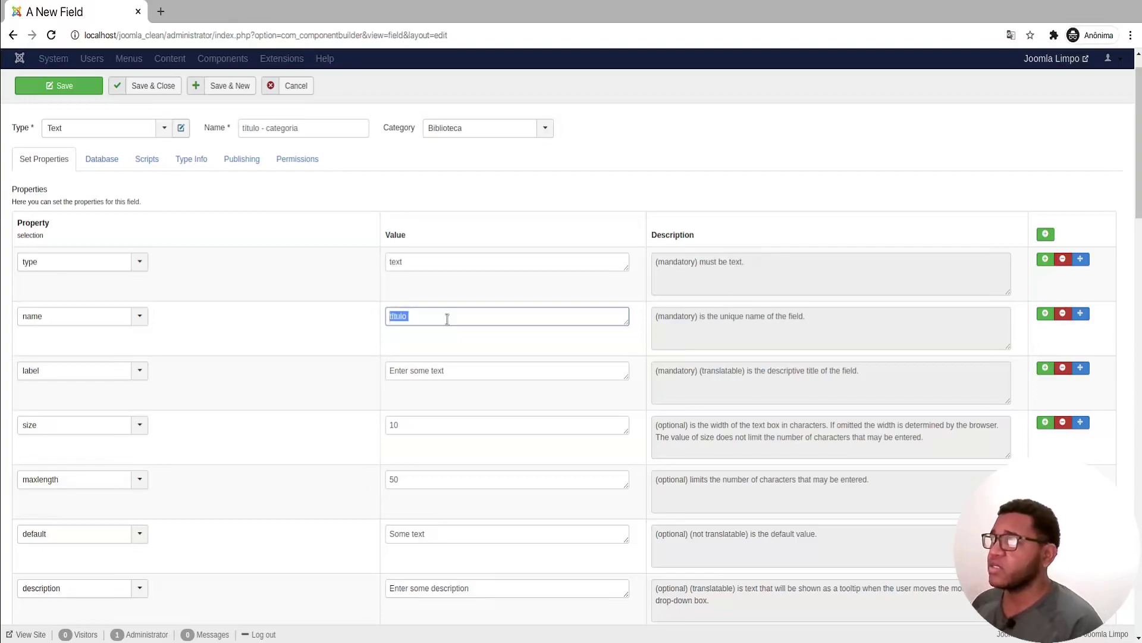
key(BackSpace)
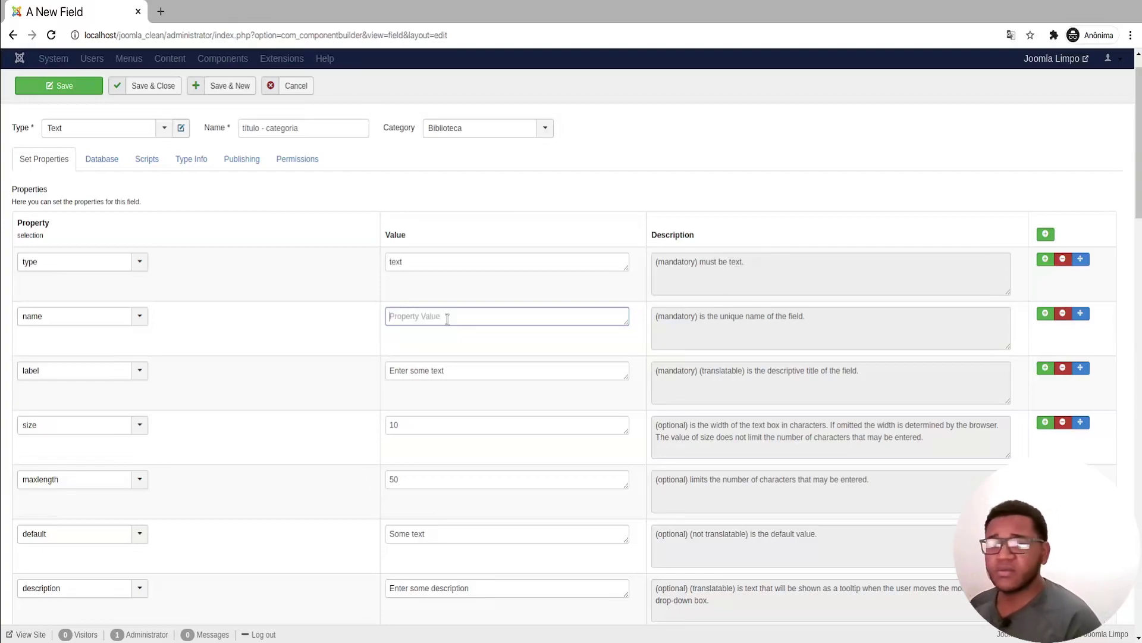
text(titulo)
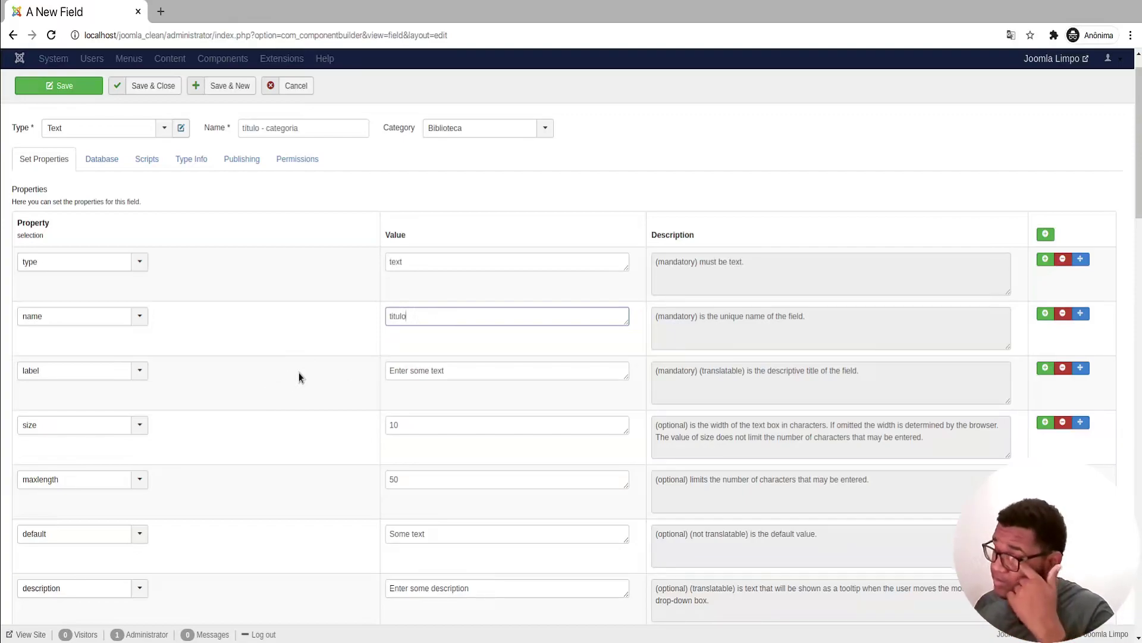
click(345, 359)
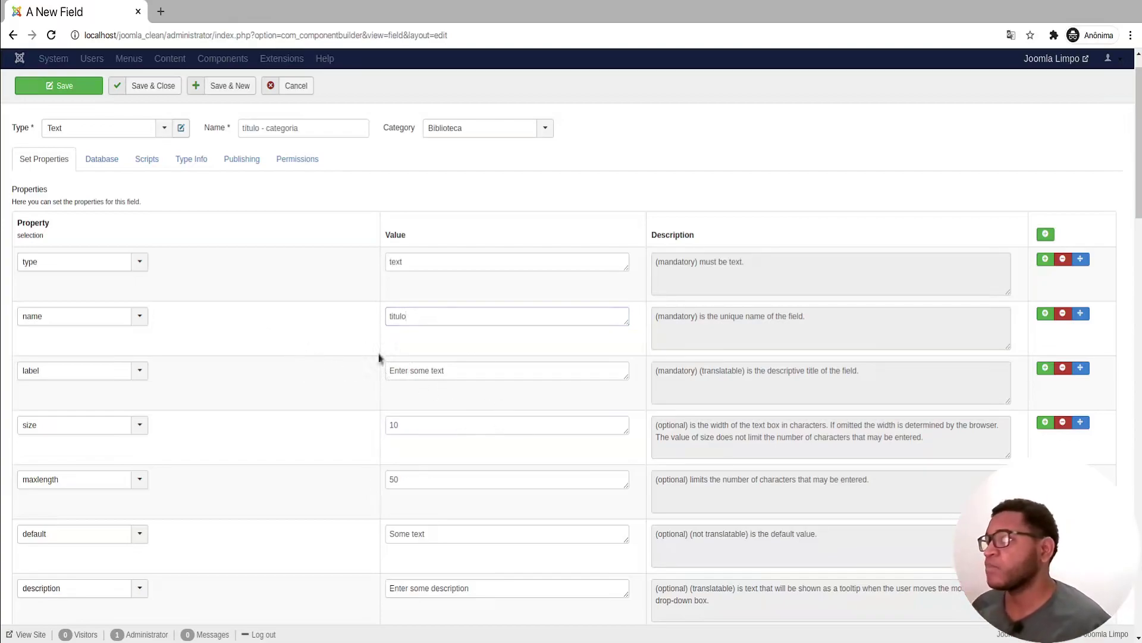
Step: Change the label property value from 'Enter some text' to 'Titulo'
triple_click(480, 369)
text(Titulo)
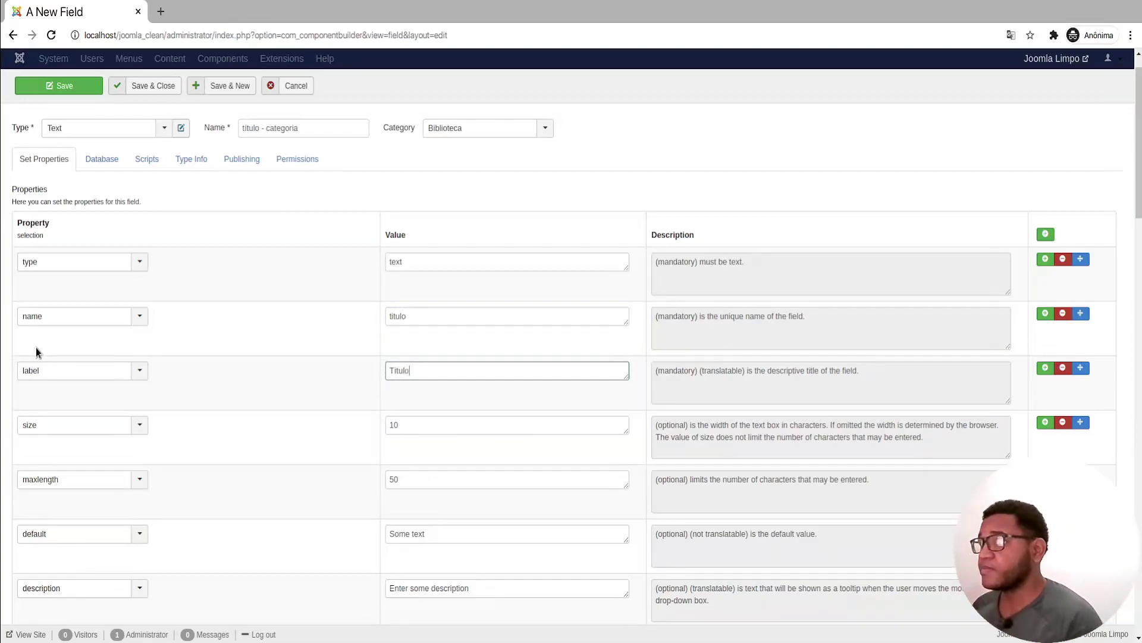
click(302, 433)
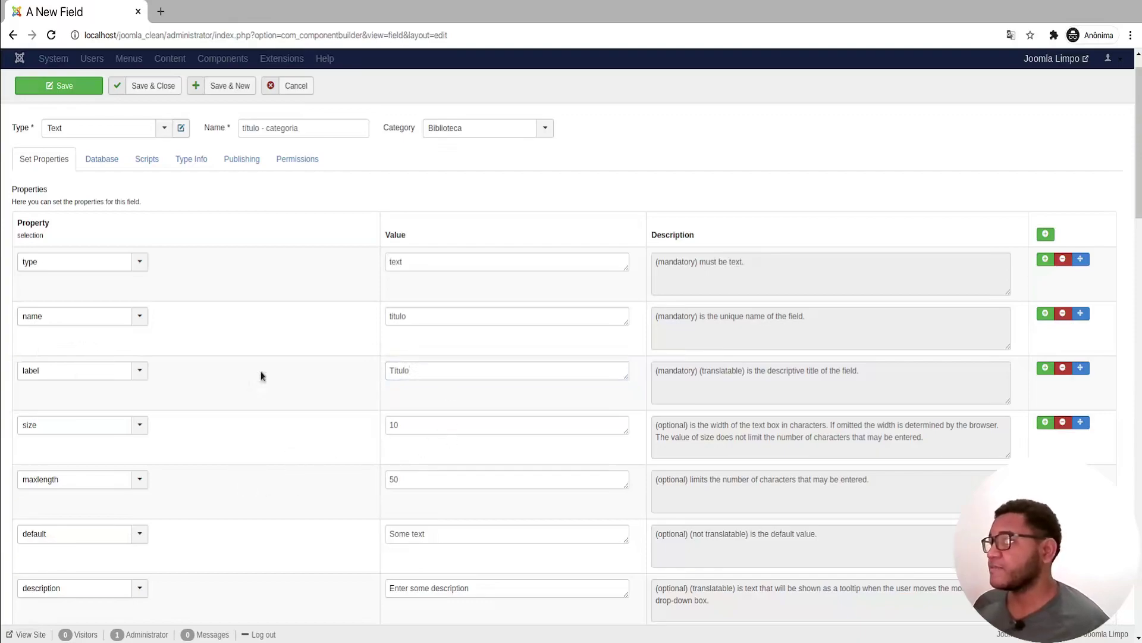
Step: Remove the size property row from the field
scroll(942, 404, down, 1)
drag(671, 353, 891, 353)
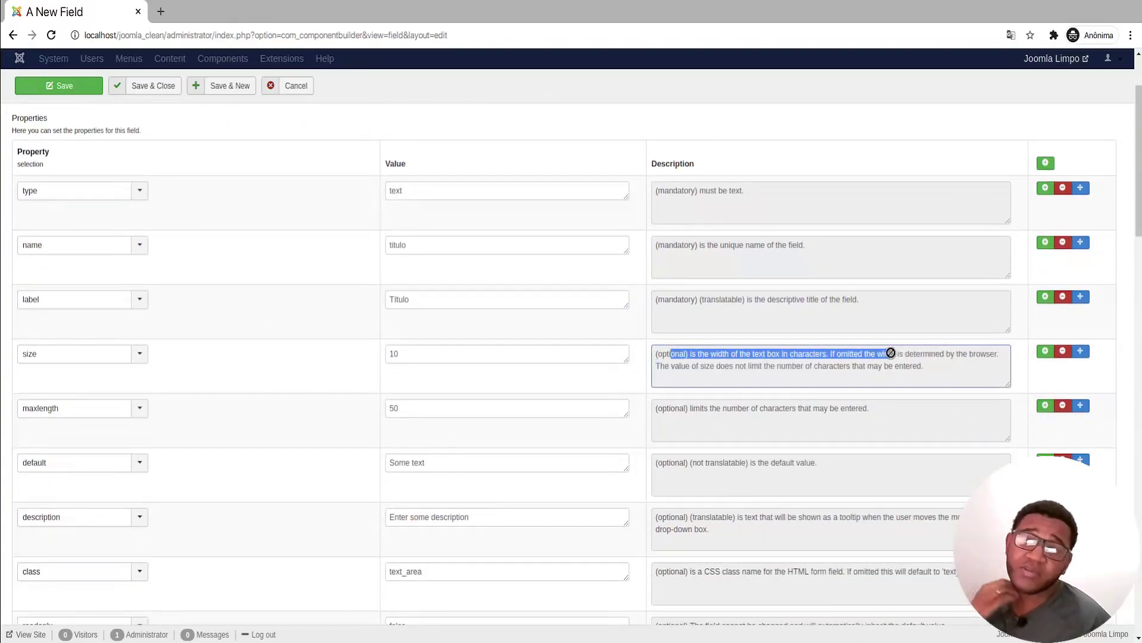
click(785, 353)
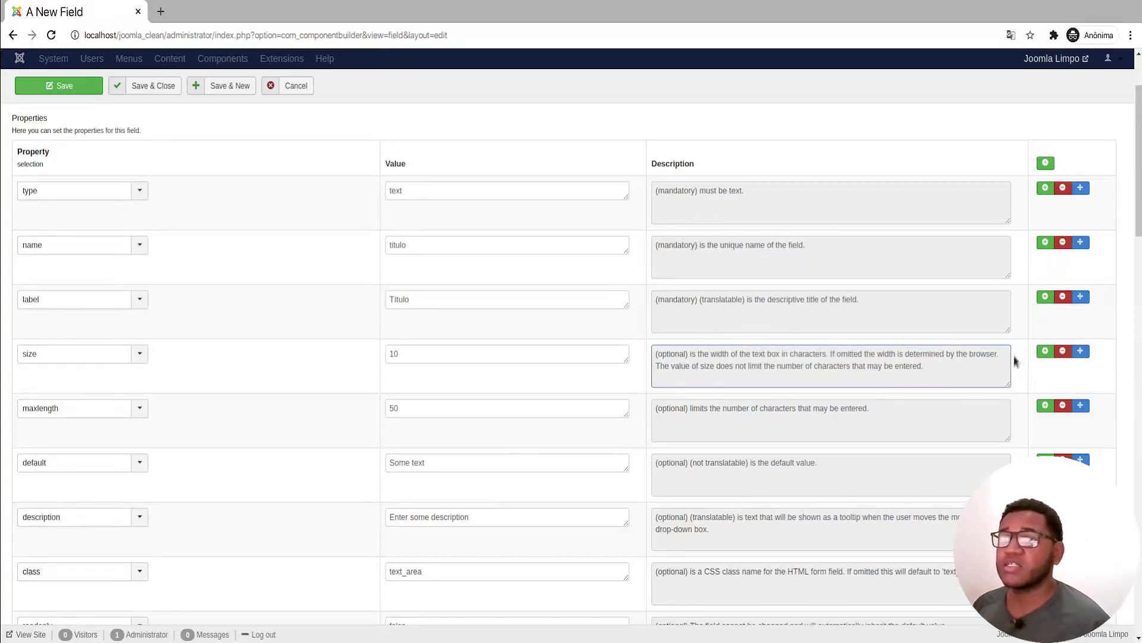
click(1063, 352)
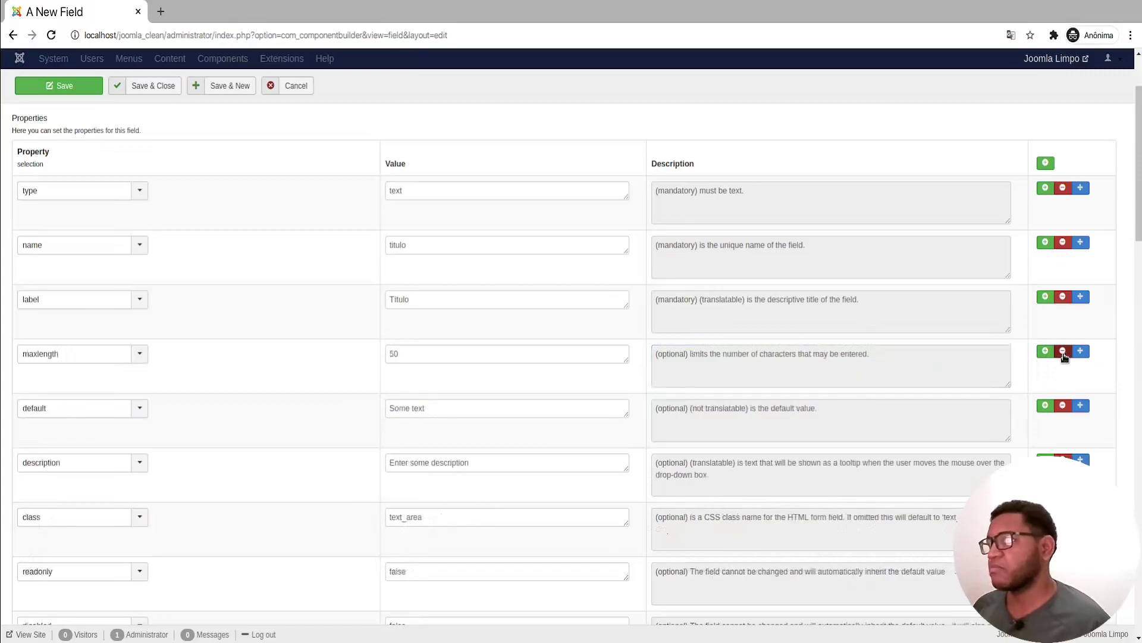
Step: Raise maxlength from 50 to 150 and remove the default property row
double_click(402, 351)
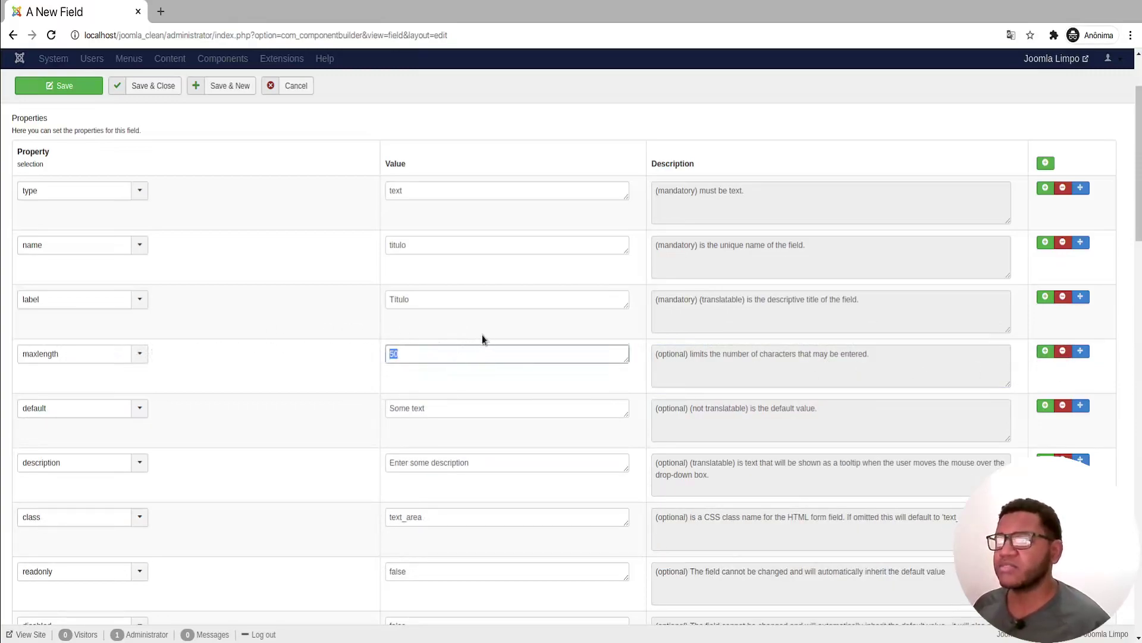
text(150)
click(321, 362)
scroll(280, 375, down, 1)
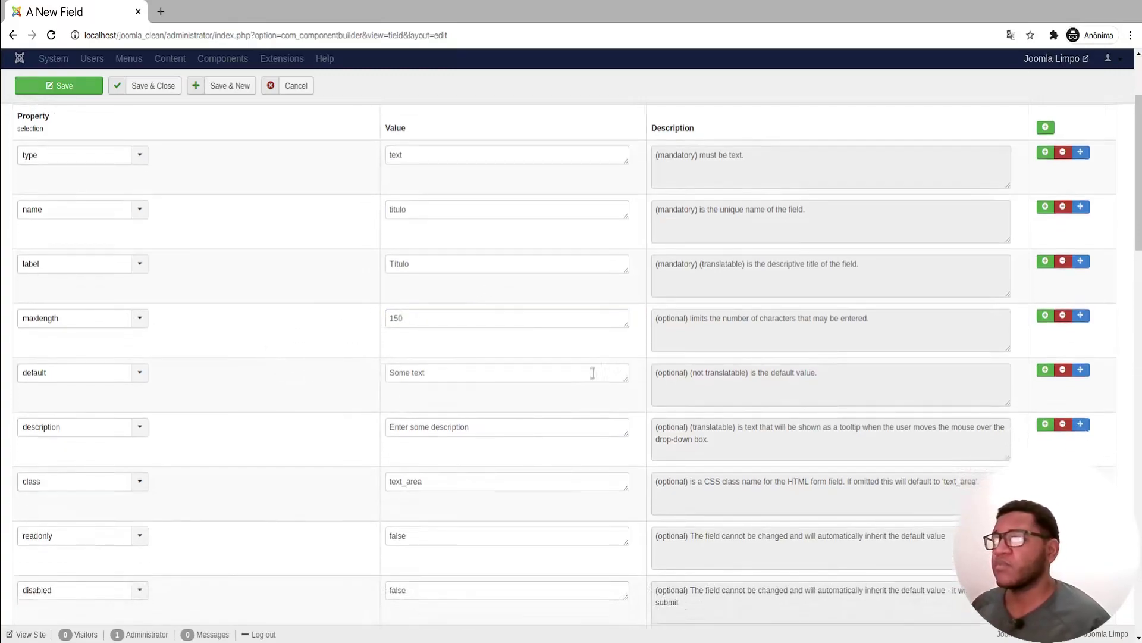
click(484, 372)
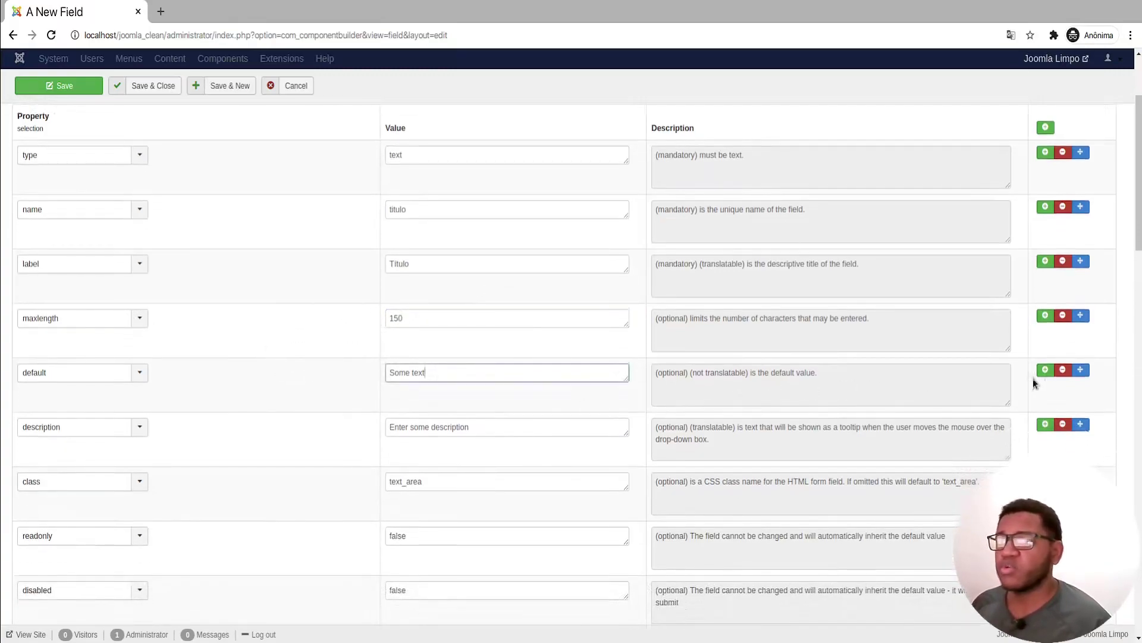
click(1063, 370)
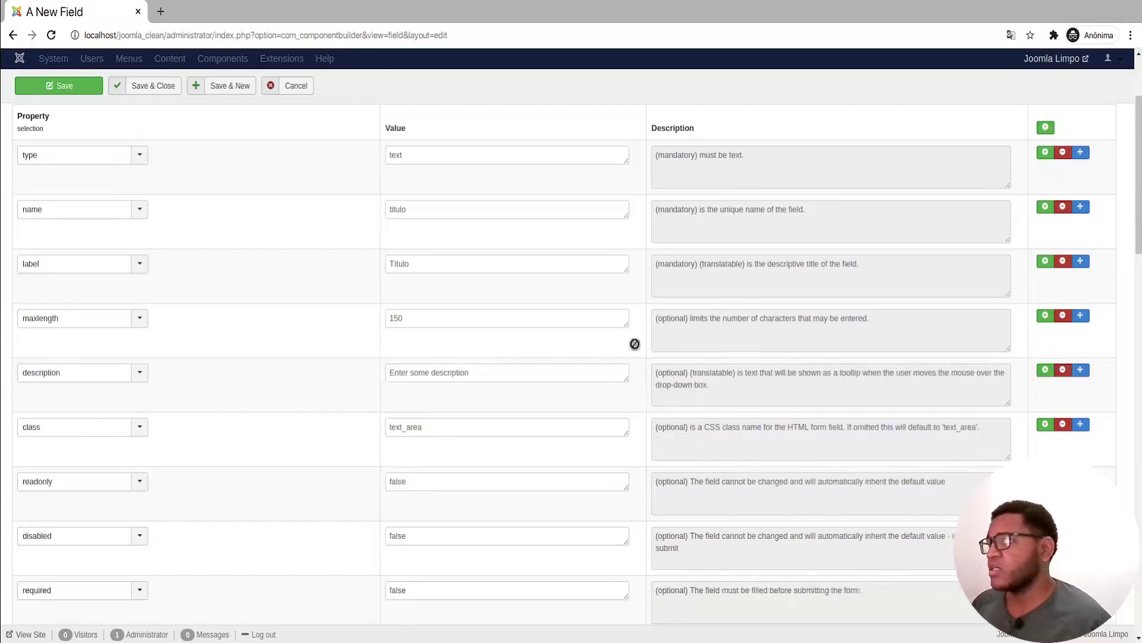
triple_click(578, 372)
Step: Enter the description 'Categoria dos livros que…' in the property table
text(Categoria d)
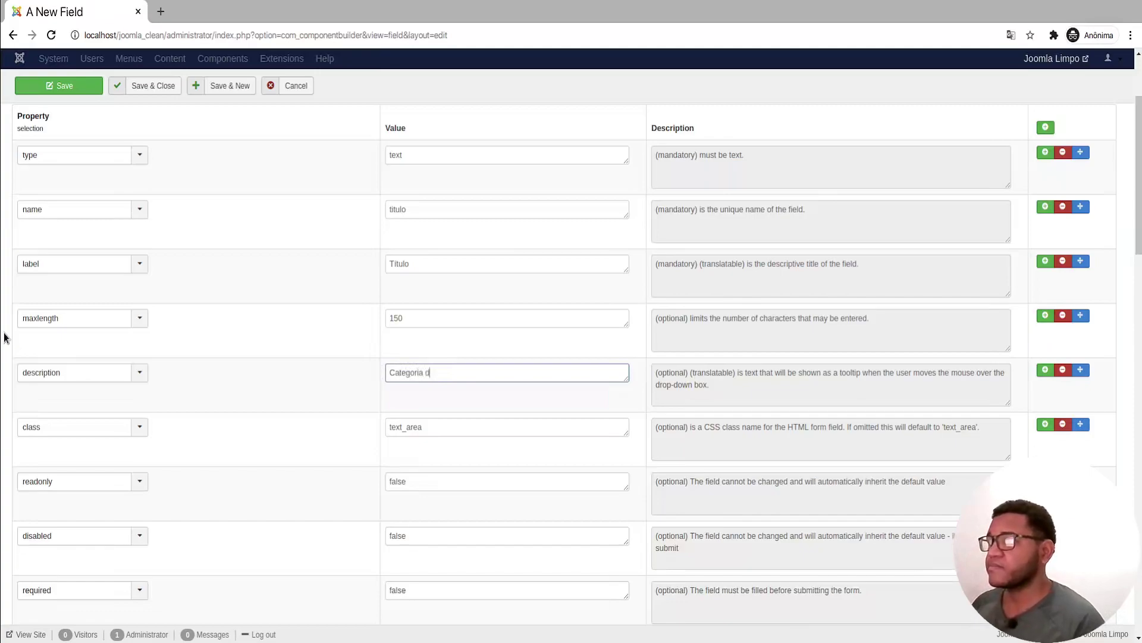
text(os livros que serão cadastrados.)
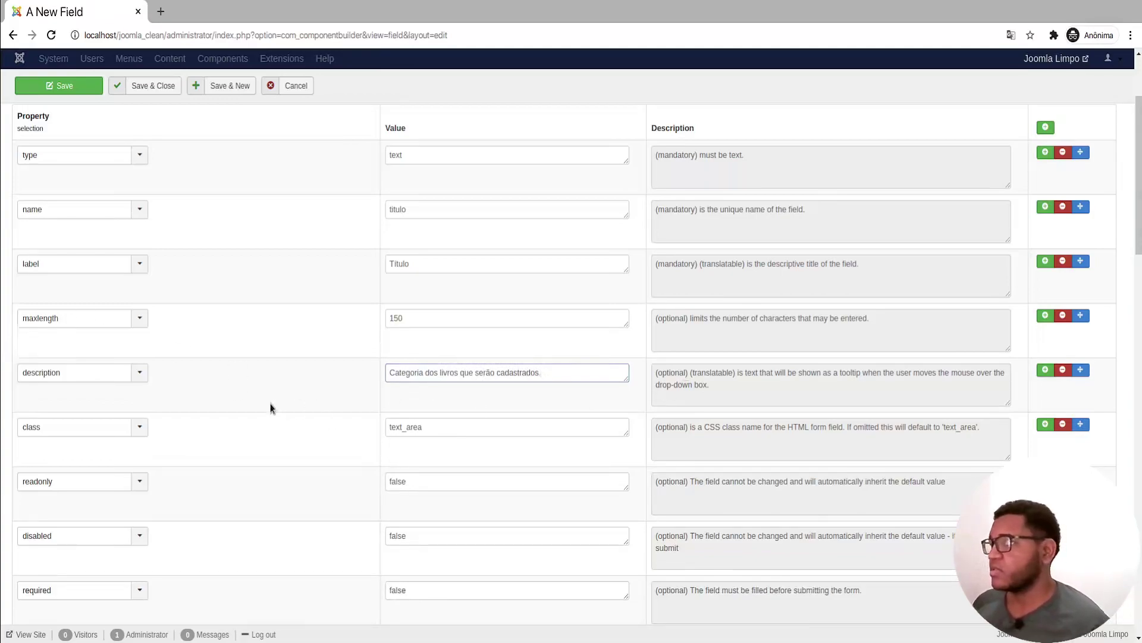
click(270, 403)
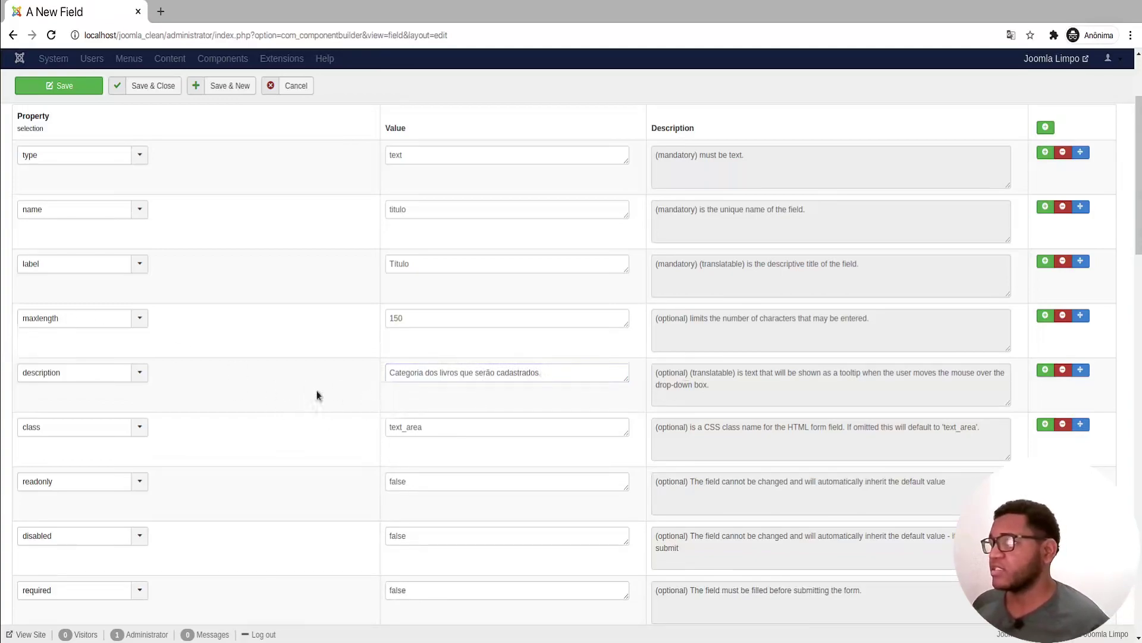
scroll(273, 303, up, 3)
mouse_move(22, 165)
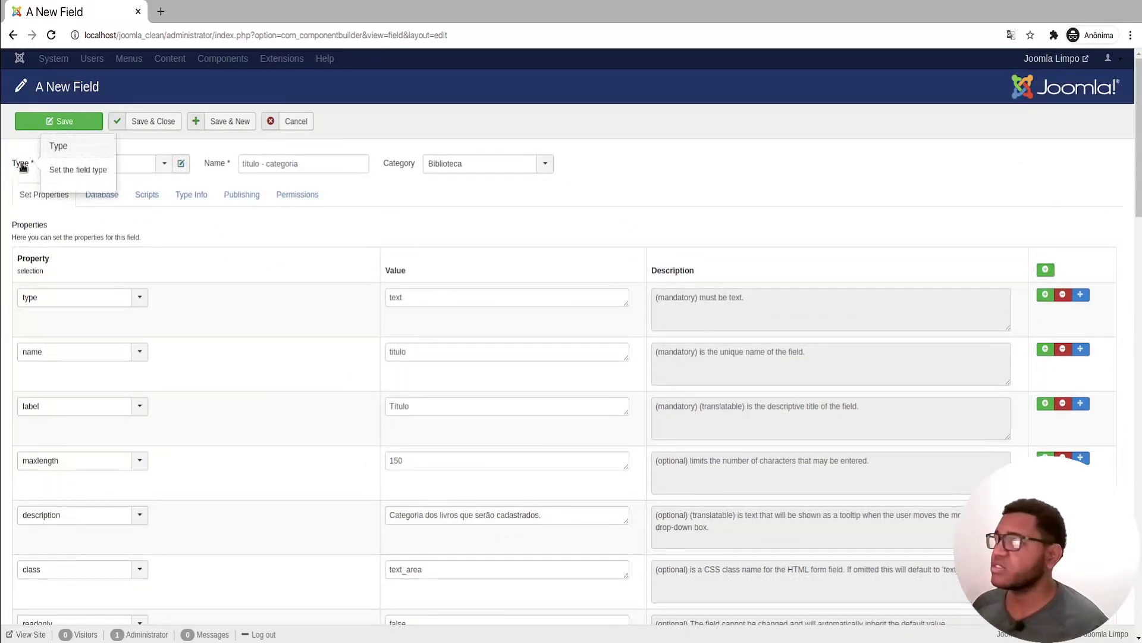
scroll(158, 286, down, 4)
scroll(231, 290, up, 3)
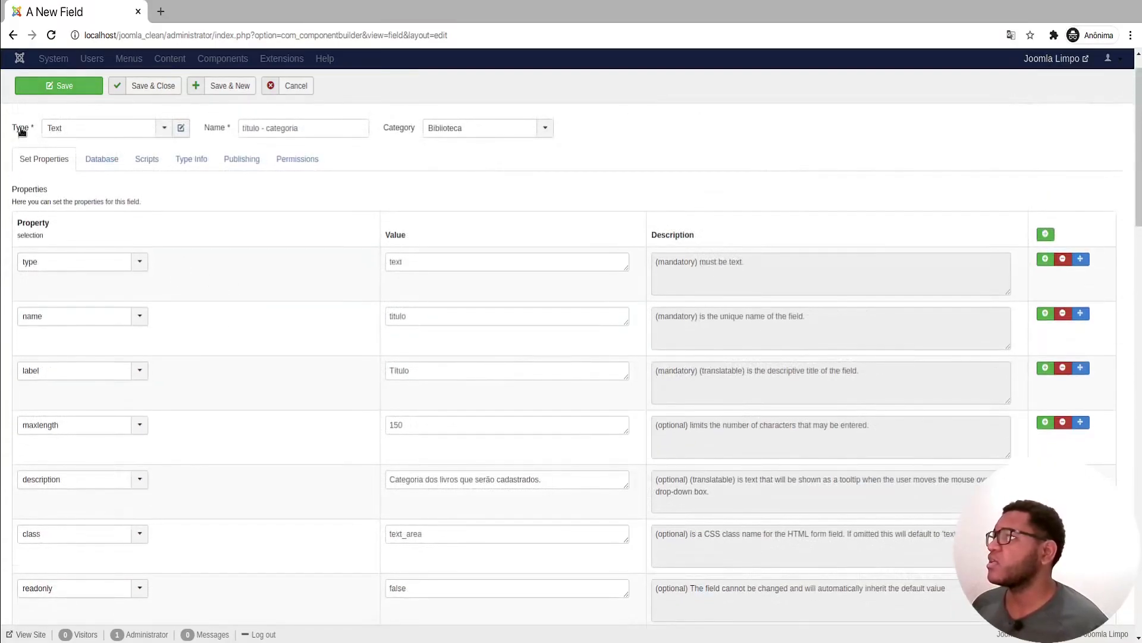
scroll(169, 448, down, 1)
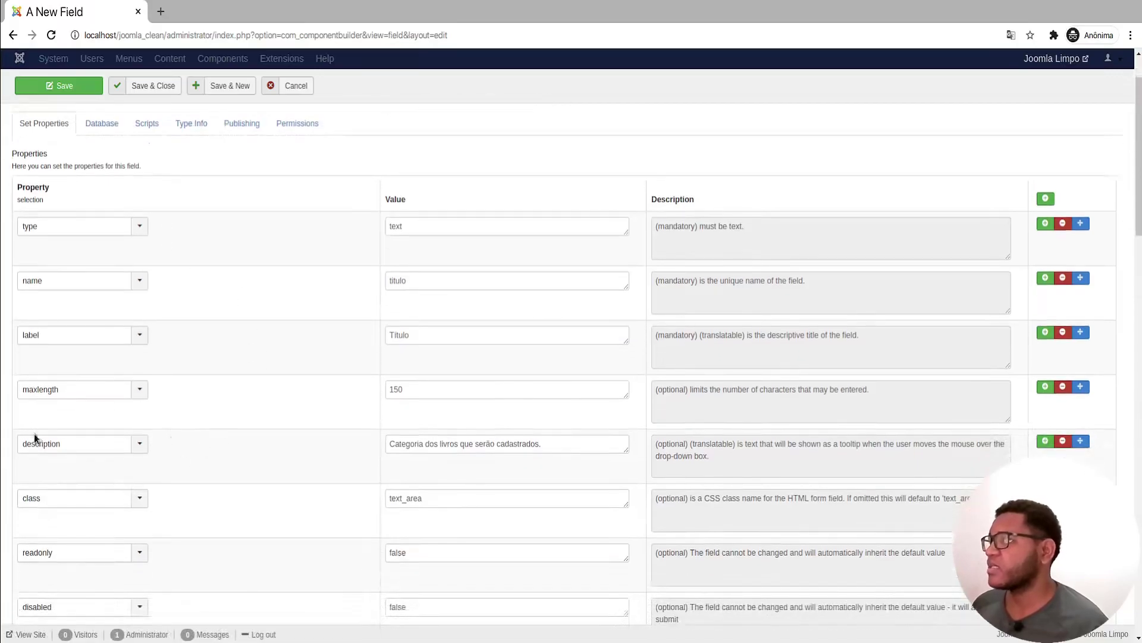
scroll(198, 481, down, 3)
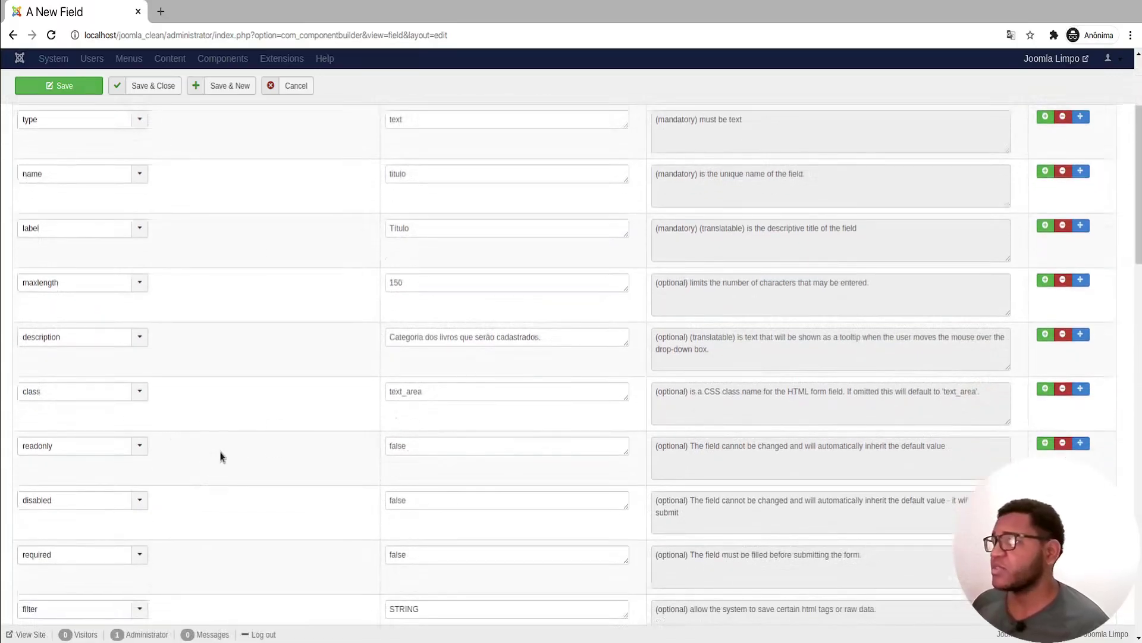
scroll(220, 456, down, 4)
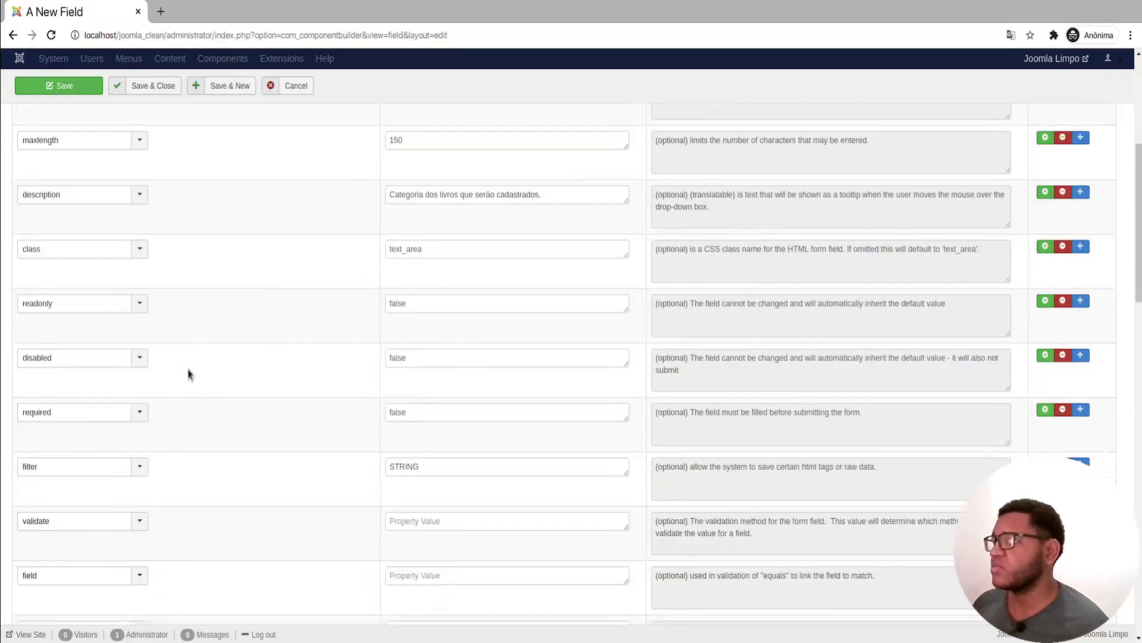
scroll(254, 382, down, 2)
Step: Change the required property value from false to true
click(464, 334)
double_click(470, 337)
text(tru)
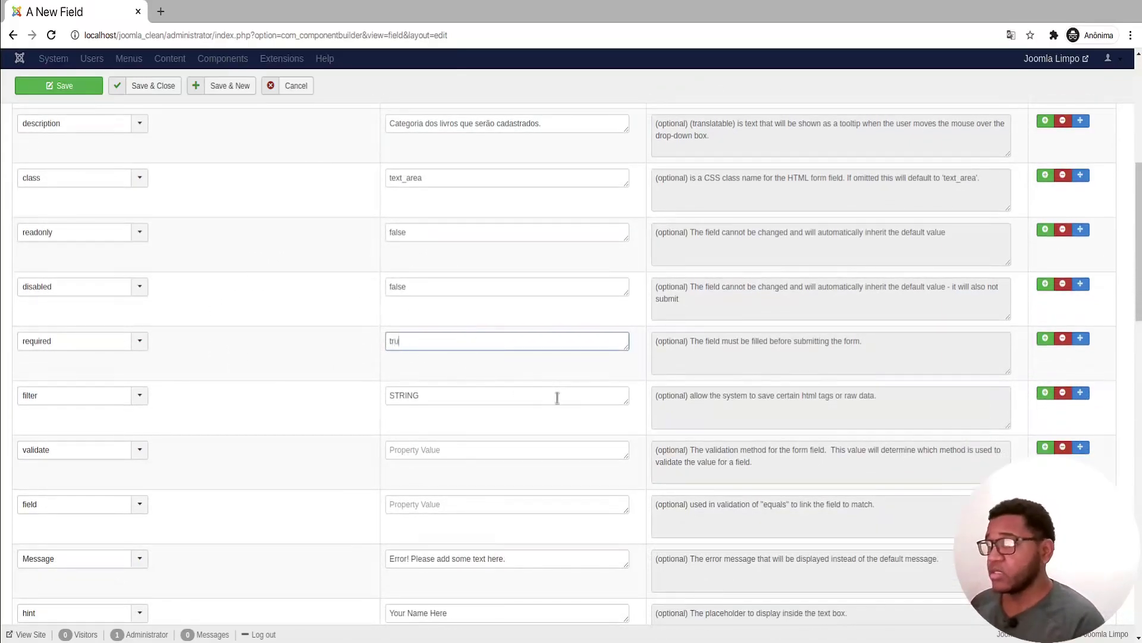
text(e)
click(821, 353)
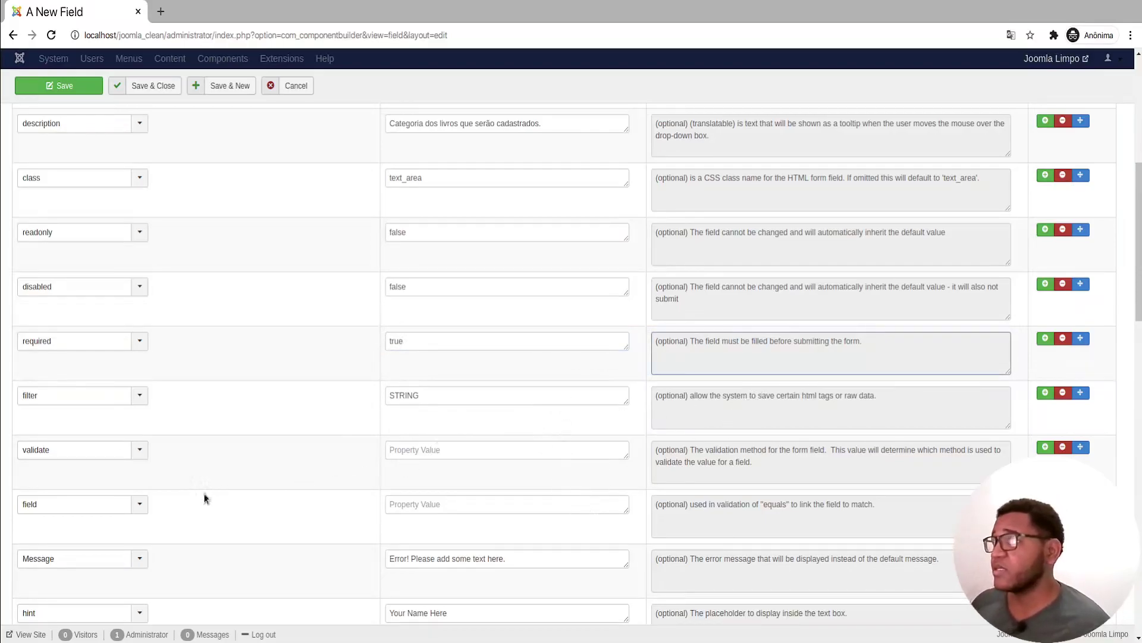
click(264, 364)
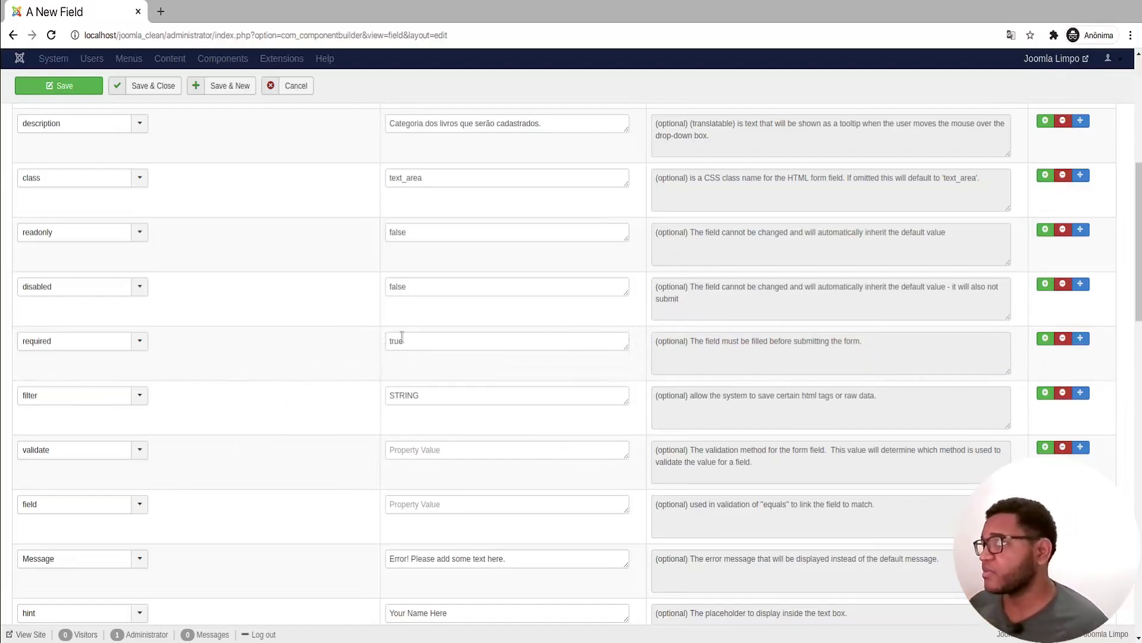
scroll(518, 365, down, 1)
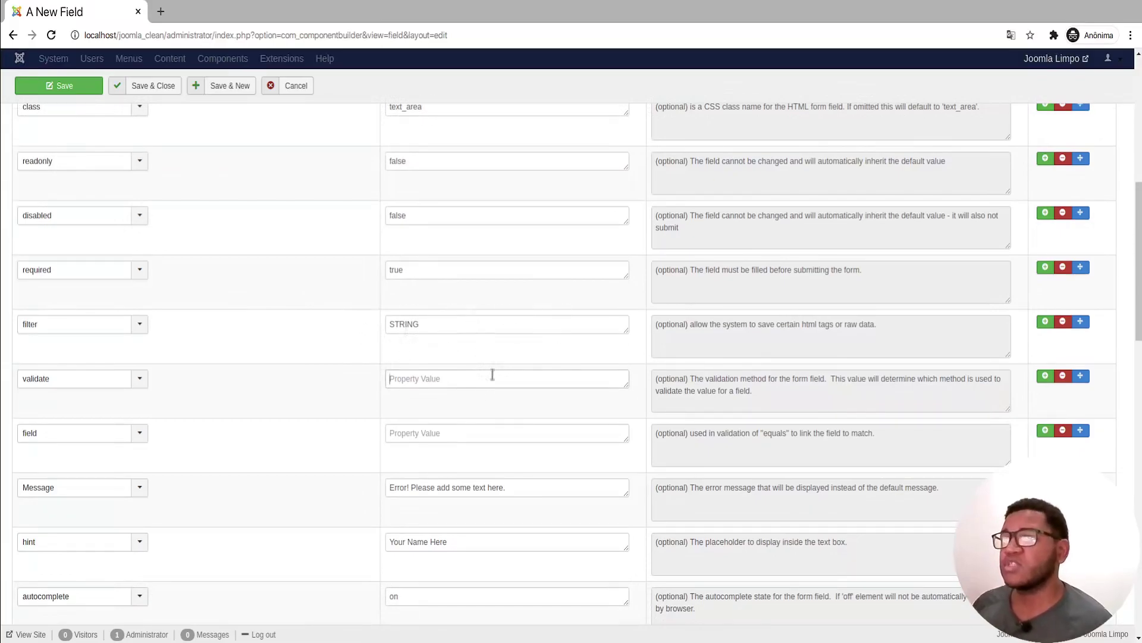
scroll(369, 386, down, 1)
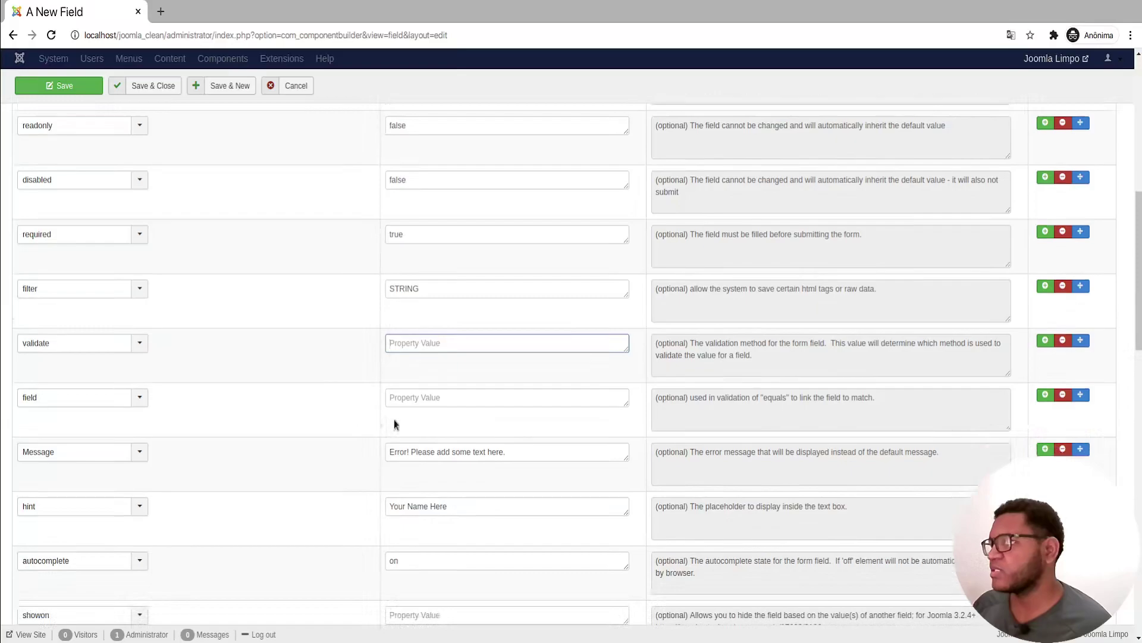
scroll(414, 393, down, 1)
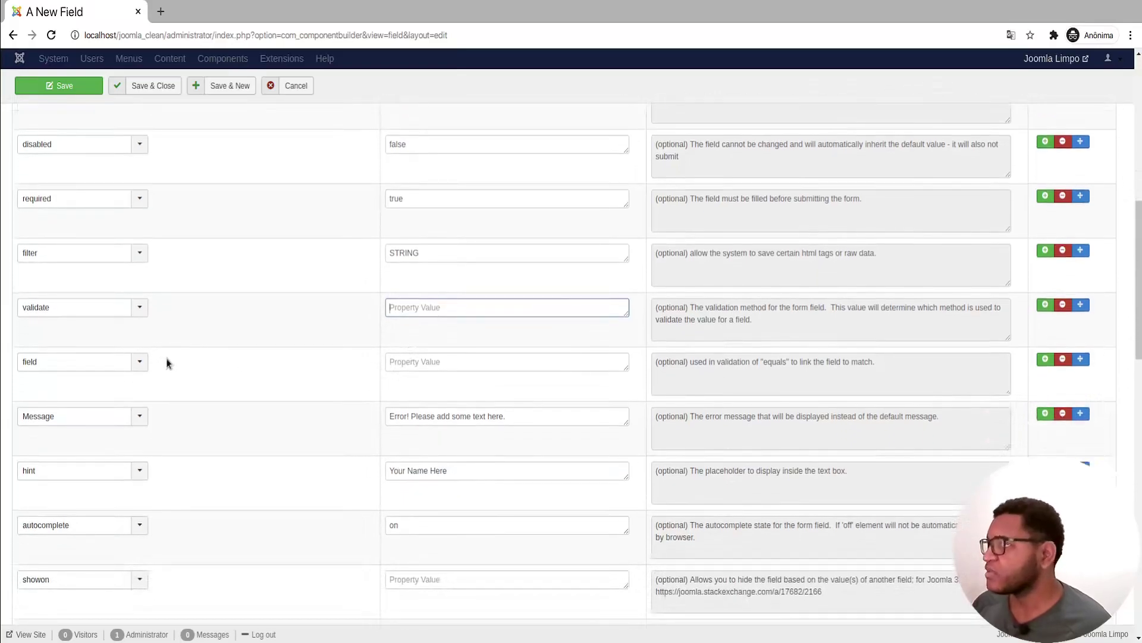
scroll(440, 357, down, 2)
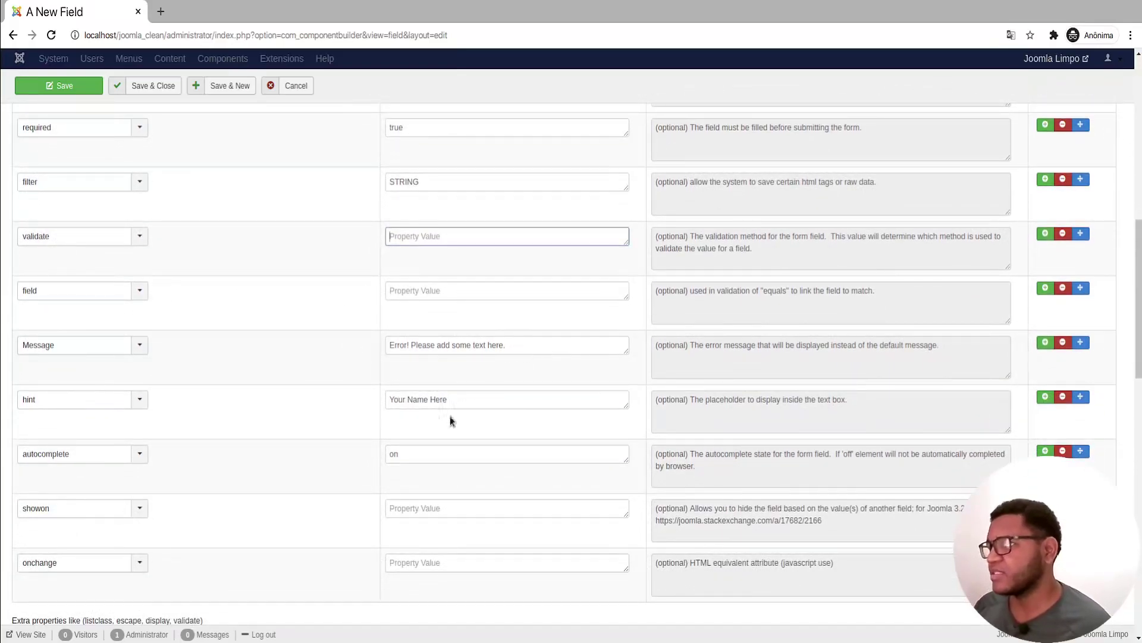
Step: Set the hint property to 'Ex: Agile' and autocomplete to off
click(493, 405)
key(ctrl+a)
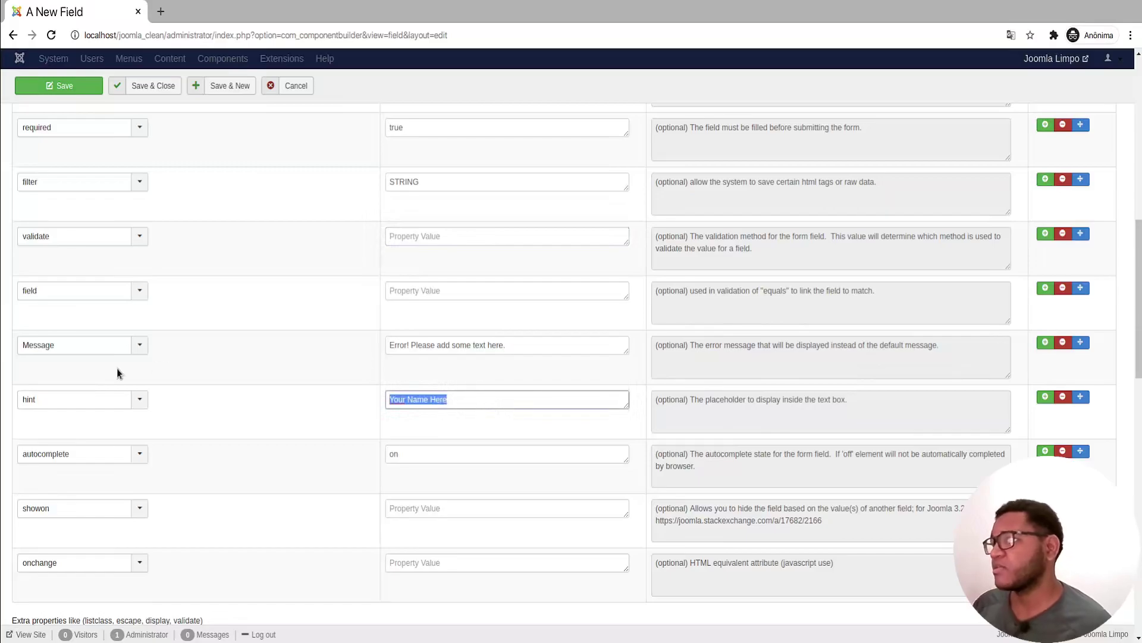
text(Ex: Programação)
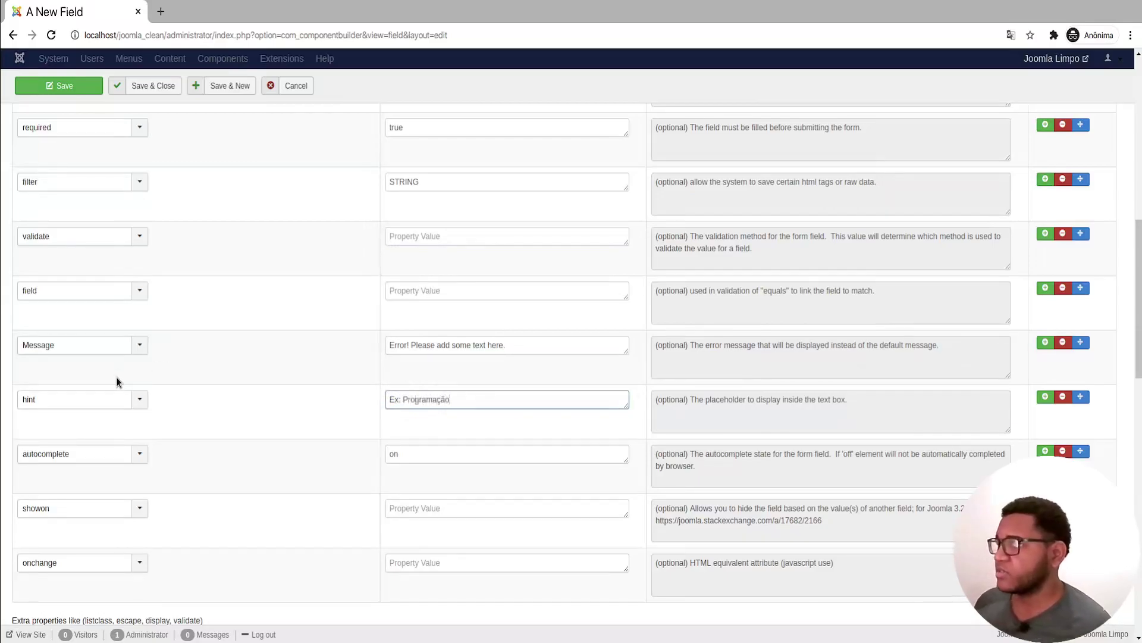
double_click(427, 403)
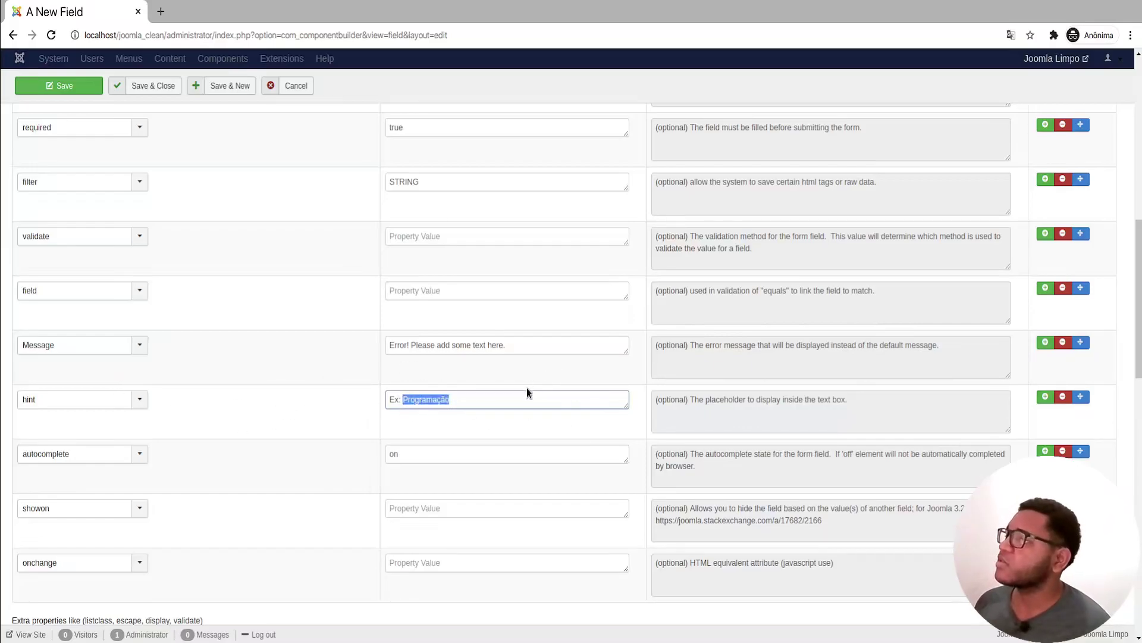
text(Agile)
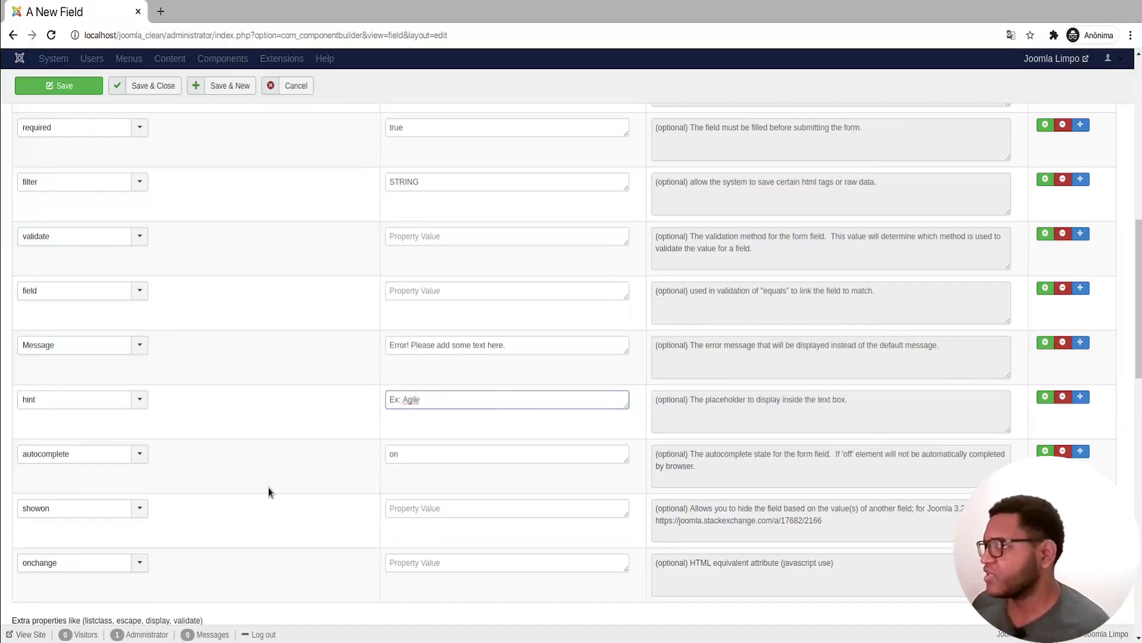
click(401, 430)
click(857, 469)
click(505, 456)
click(823, 472)
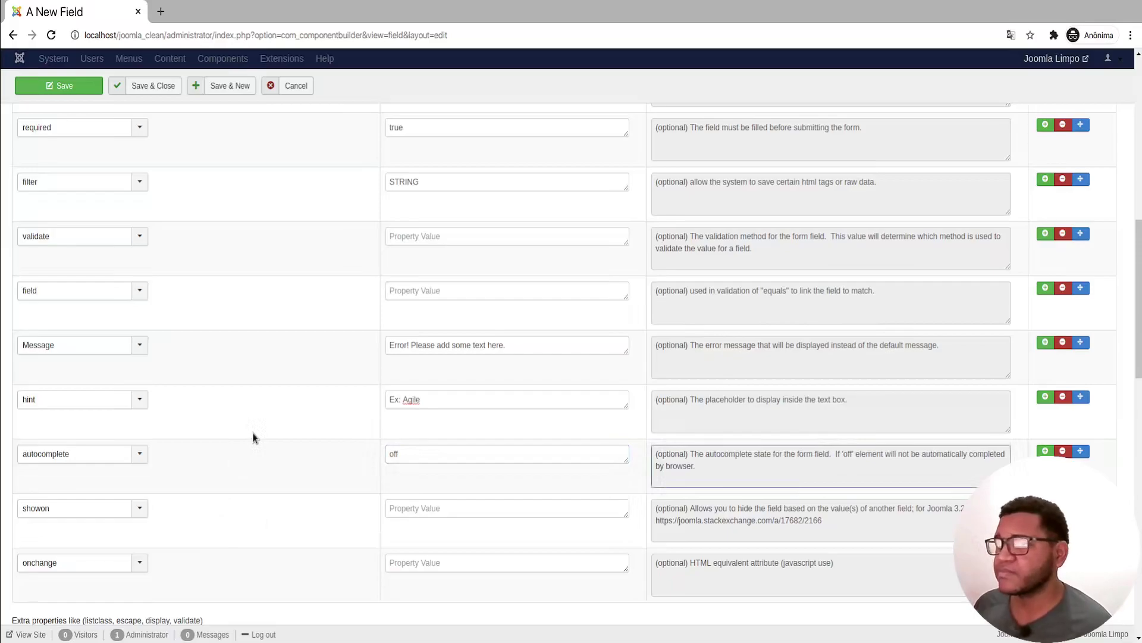
scroll(282, 470, down, 3)
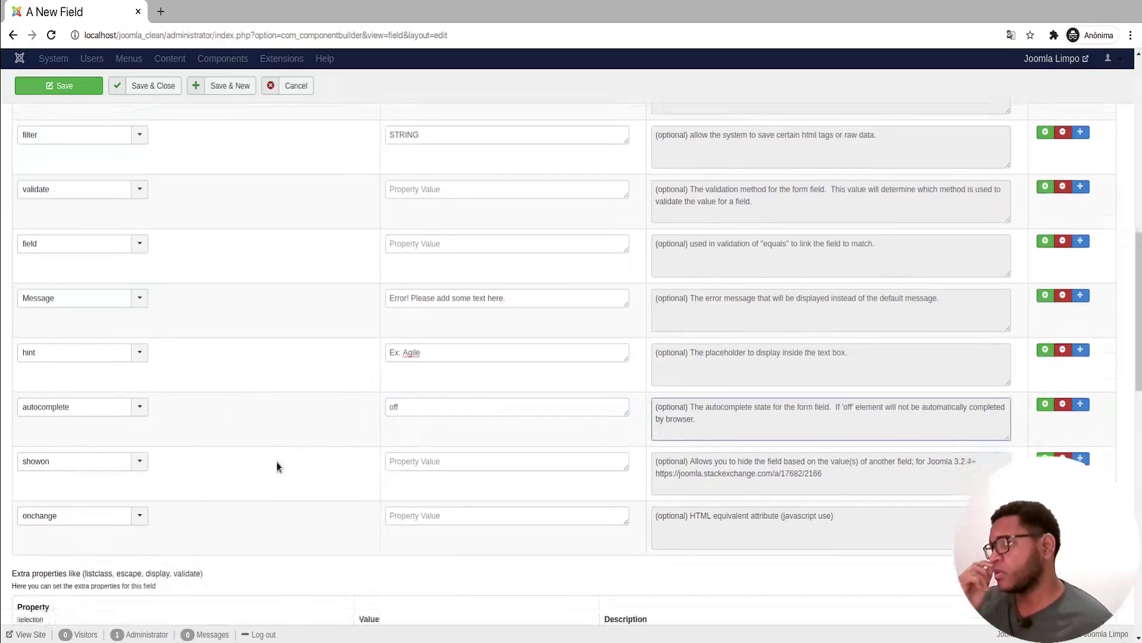
scroll(292, 430, down, 3)
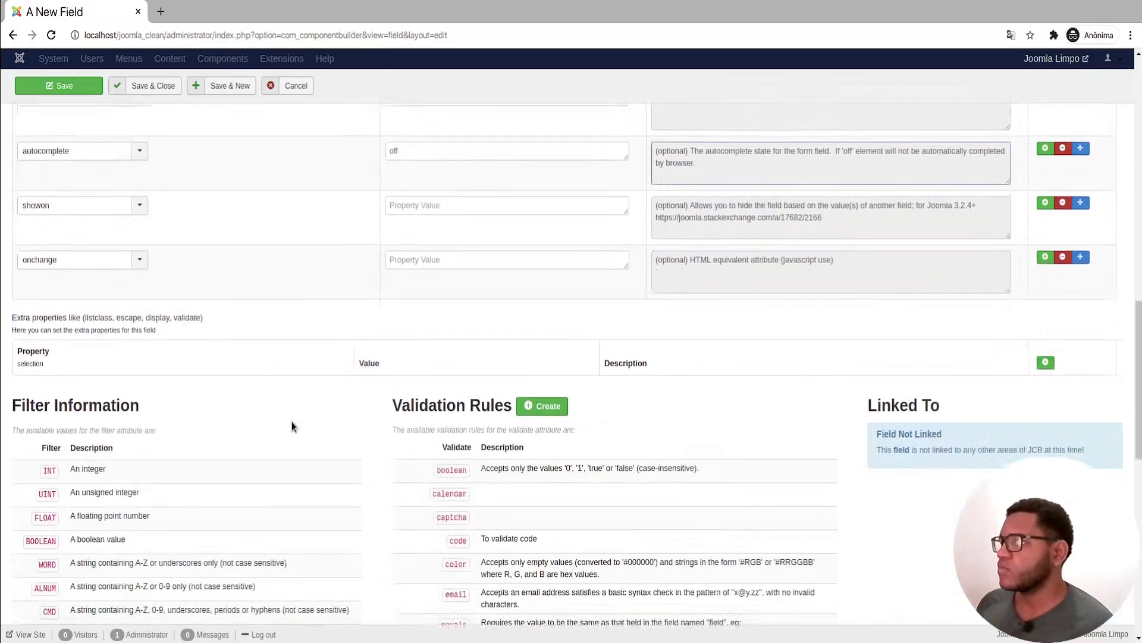
scroll(294, 426, up, 4)
scroll(478, 372, down, 1)
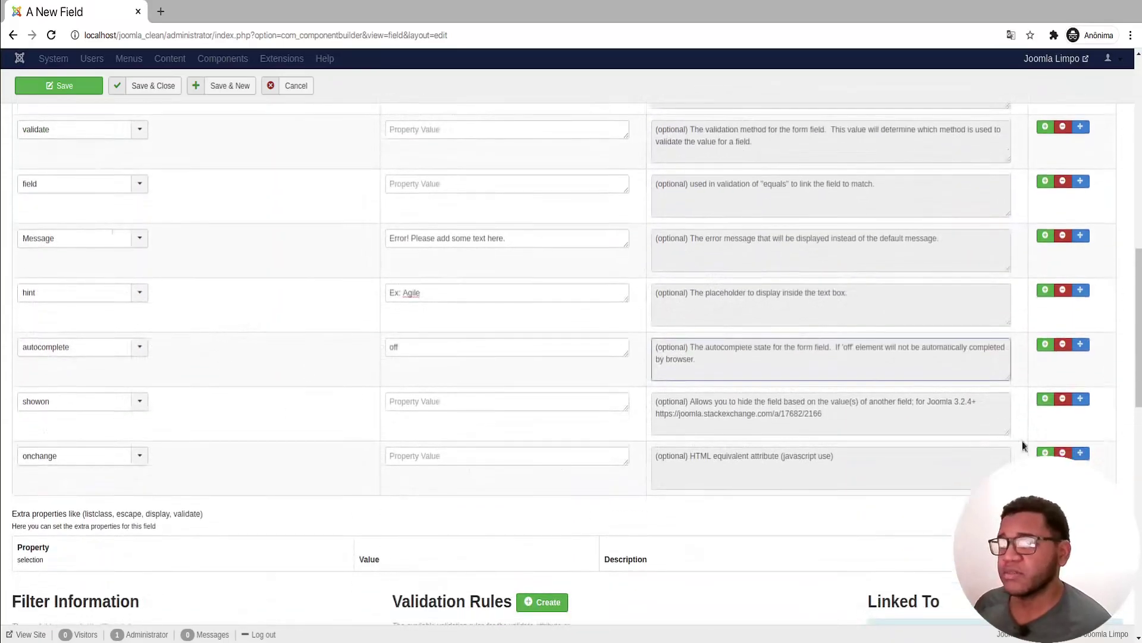
click(1045, 453)
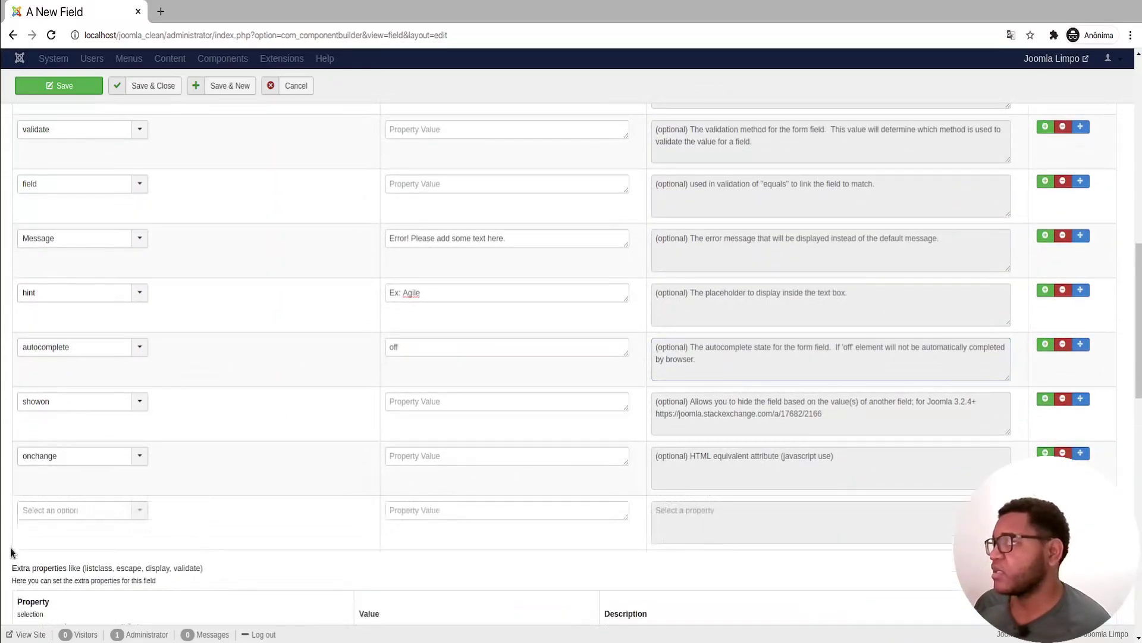
click(35, 513)
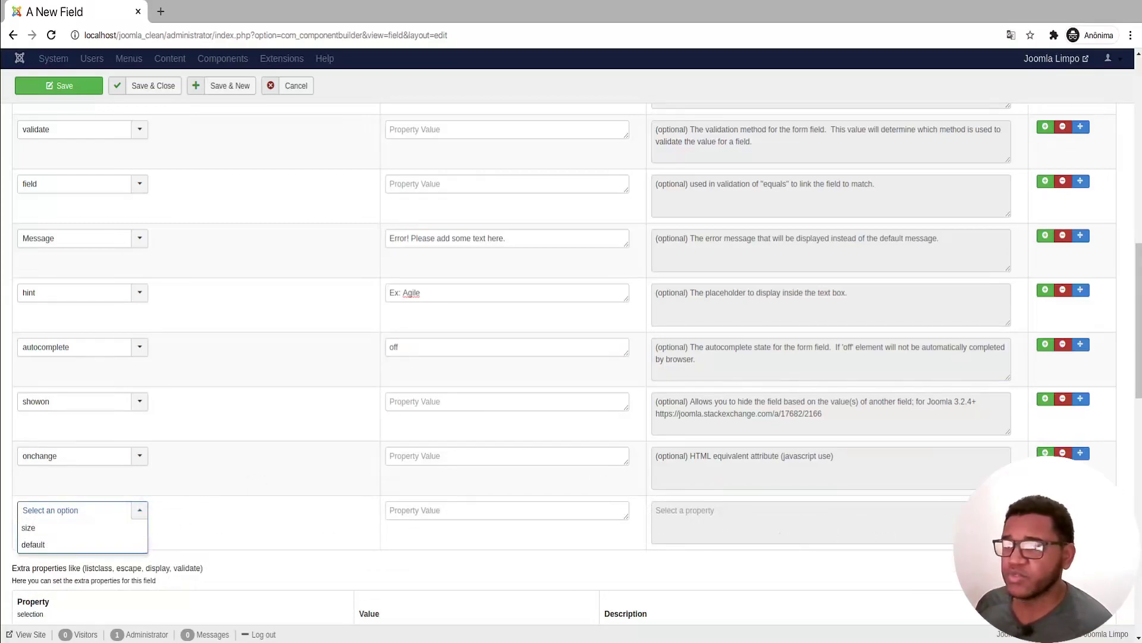
click(1063, 508)
scroll(148, 507, down, 1)
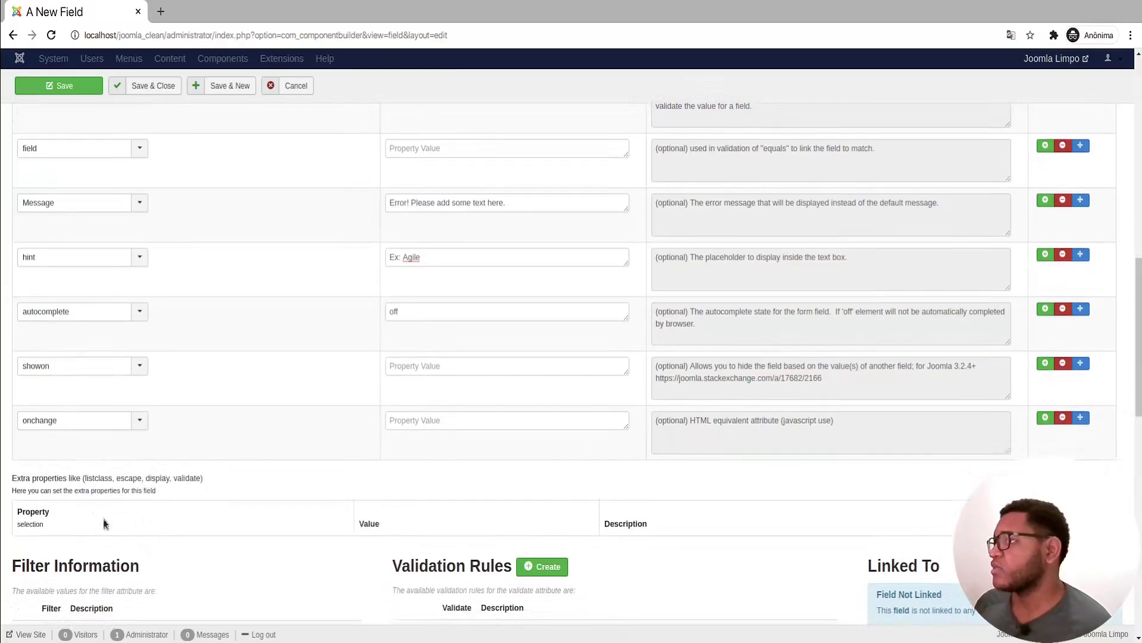
drag(16, 480, 209, 491)
scroll(242, 469, down, 3)
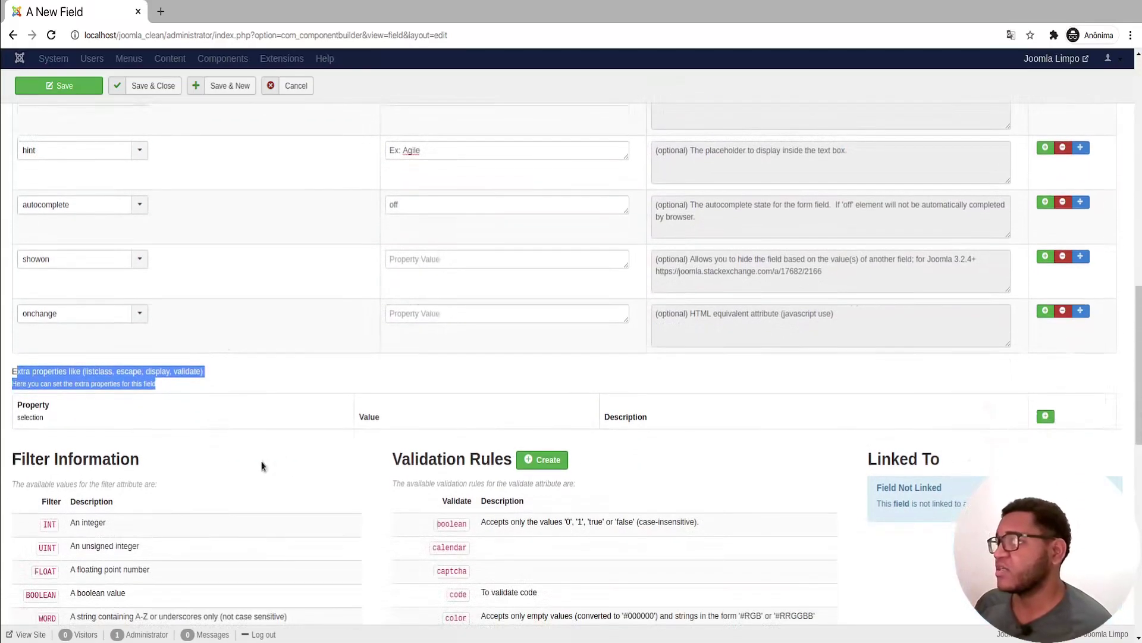
scroll(204, 446, down, 5)
scroll(209, 447, up, 4)
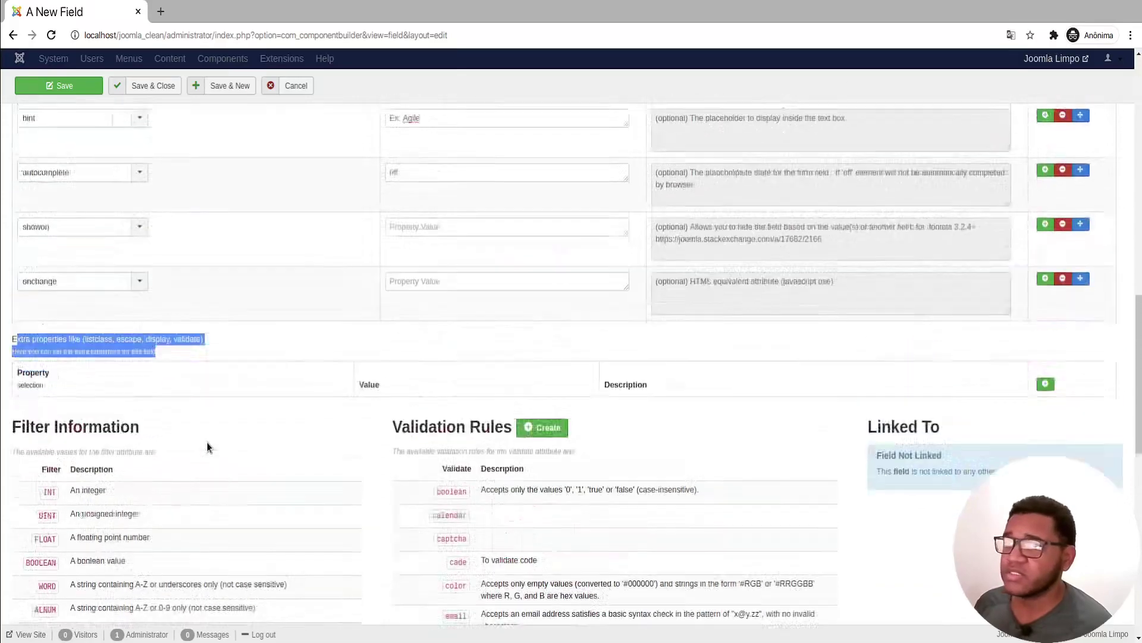
scroll(208, 447, up, 9)
scroll(207, 446, down, 9)
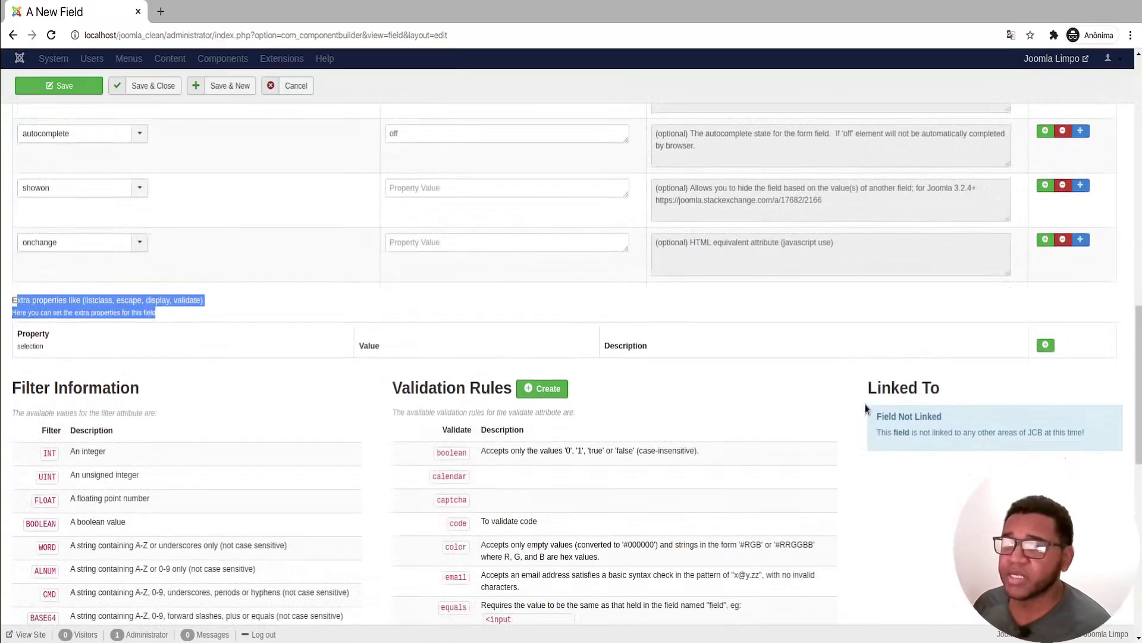
drag(872, 409, 921, 426)
drag(1114, 423, 1107, 437)
scroll(891, 411, down, 2)
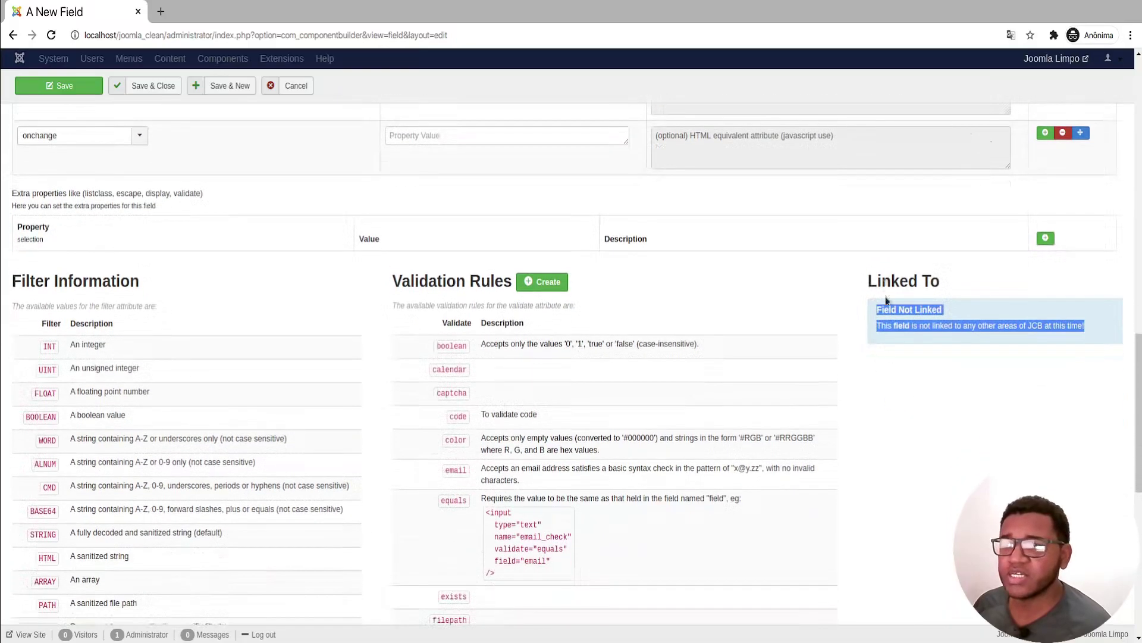
scroll(877, 462, up, 15)
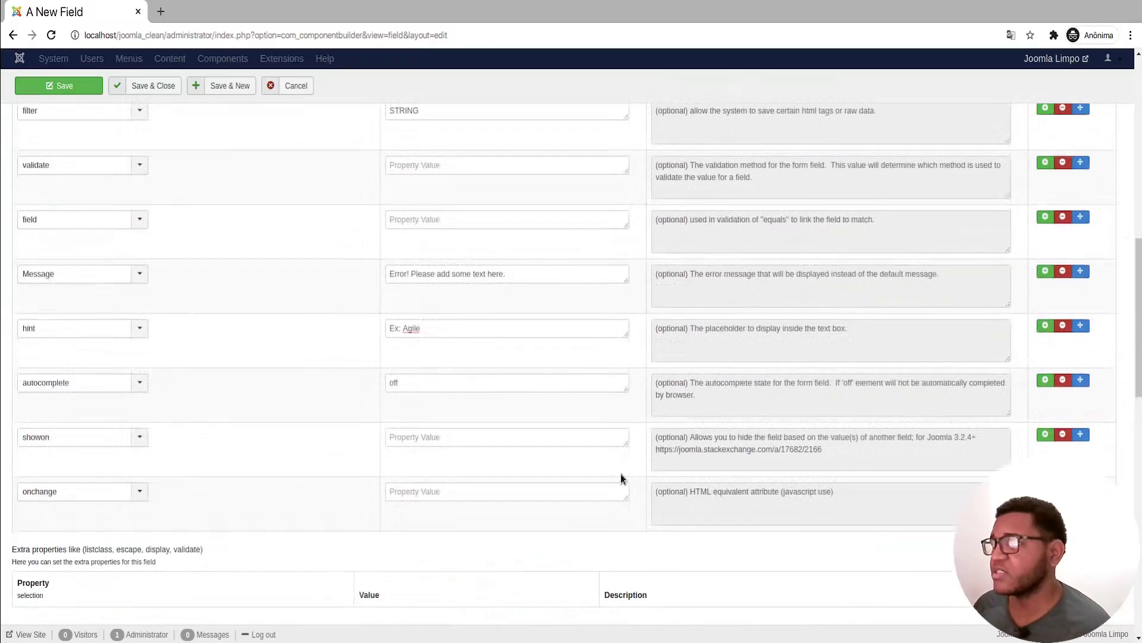
scroll(677, 463, up, 5)
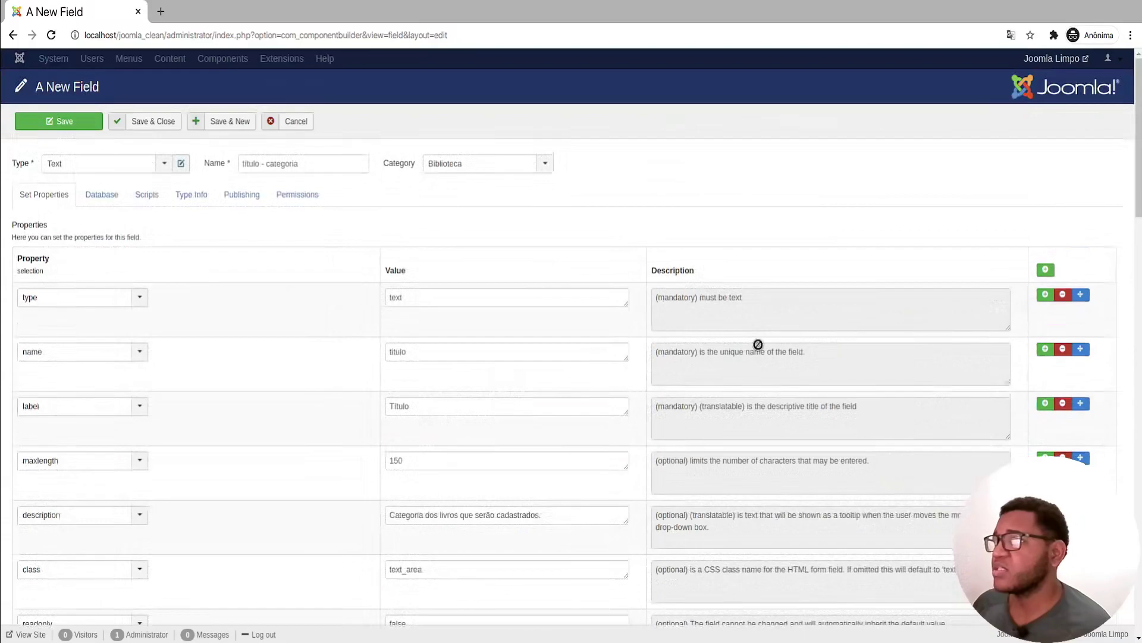
Step: Set the field's database Data Type to VARCHAR
click(93, 203)
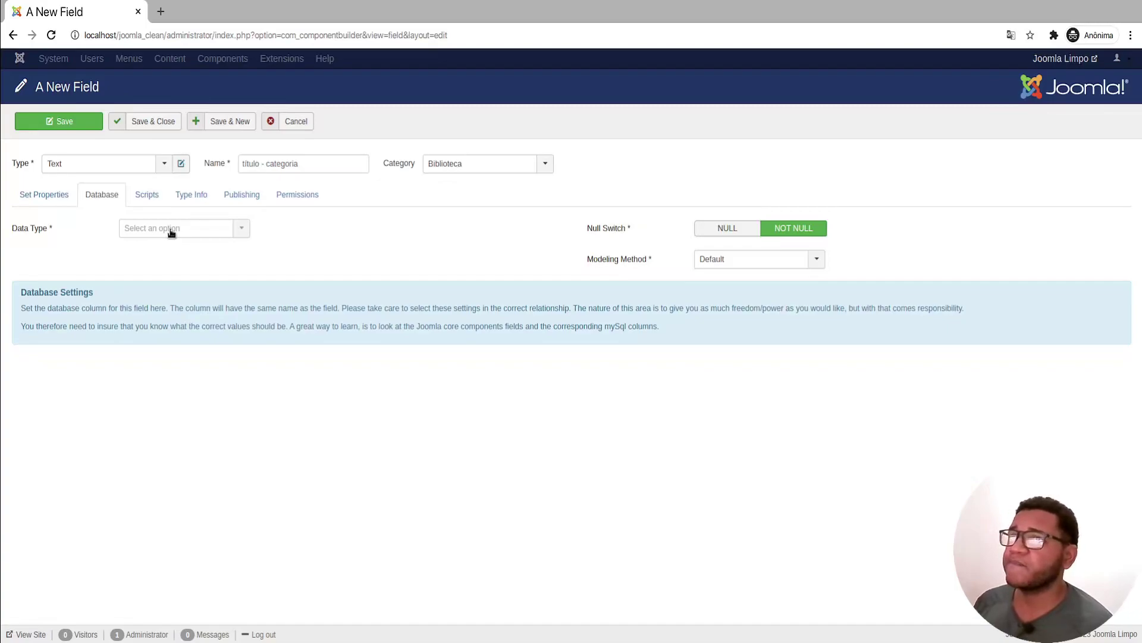
click(171, 230)
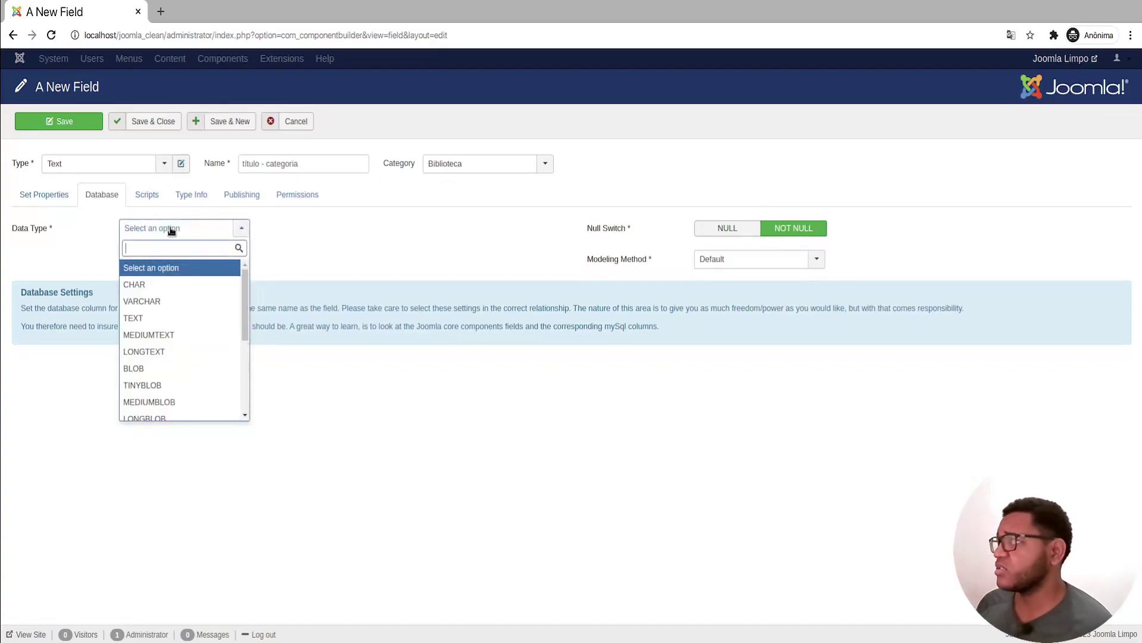
click(161, 301)
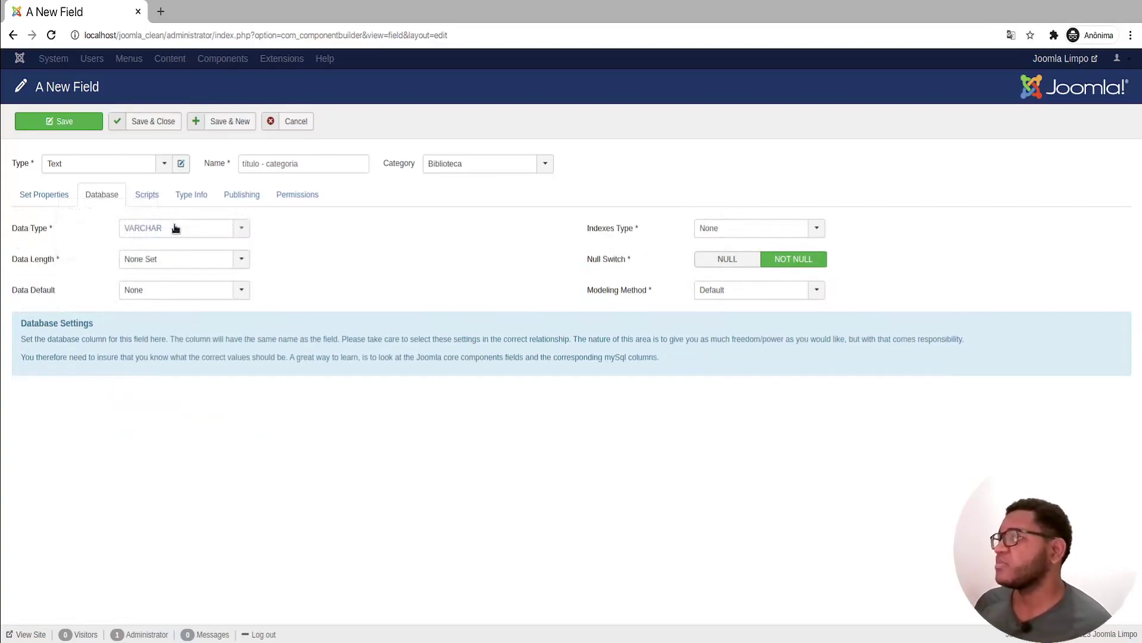
Step: Set Data Length to Other with length 150, leaving Data Default as None
click(176, 261)
text(15)
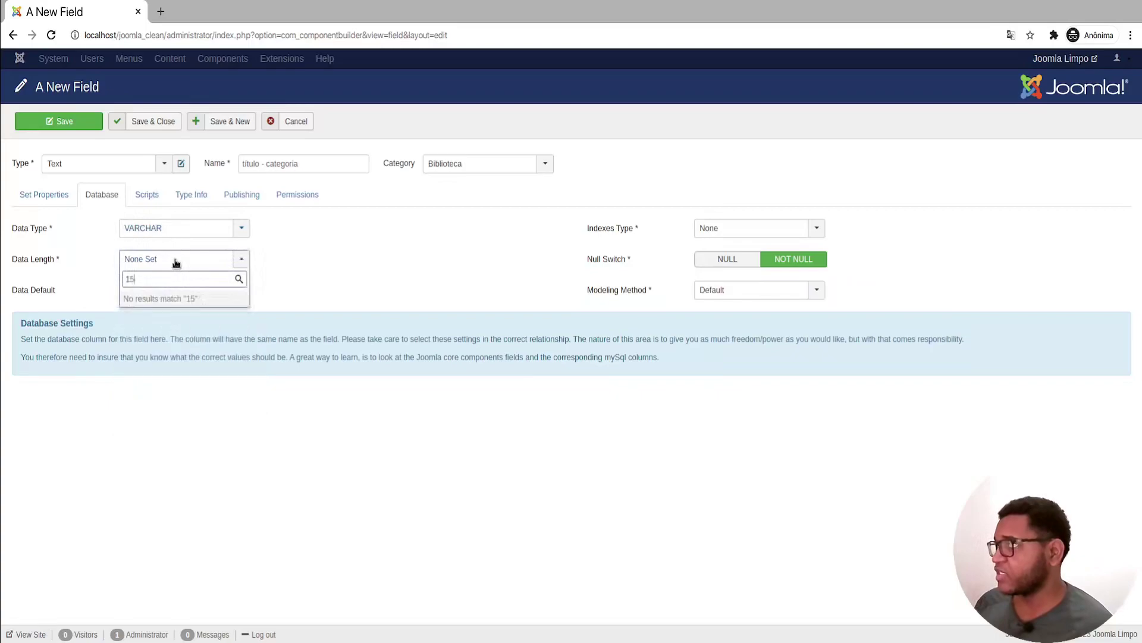
key(ctrl+a)
text(o)
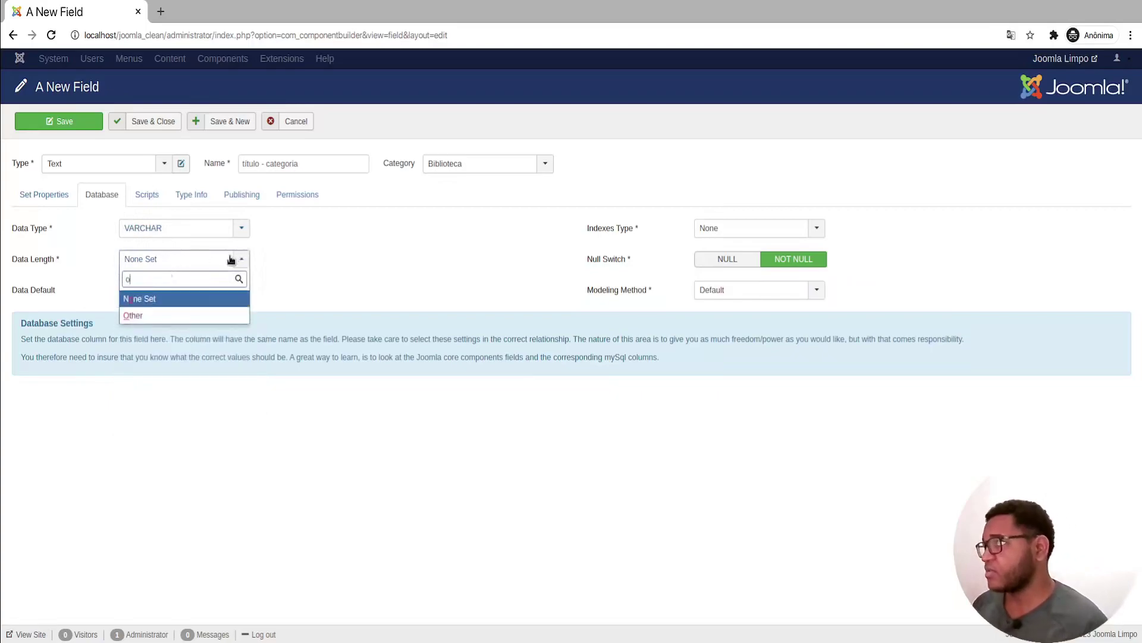
click(158, 315)
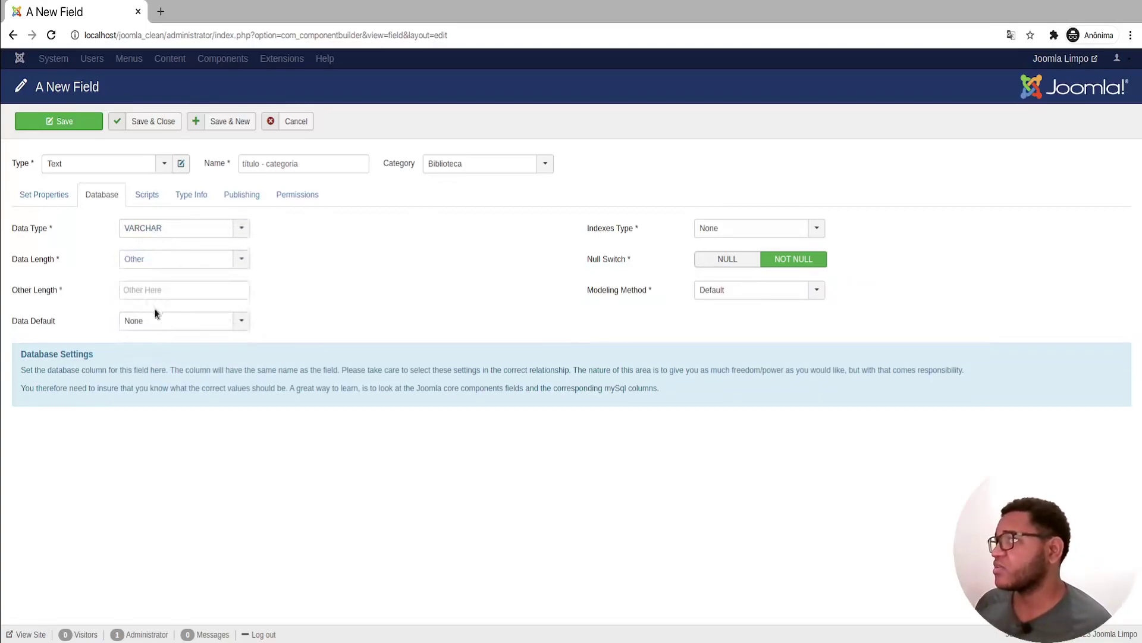
click(151, 266)
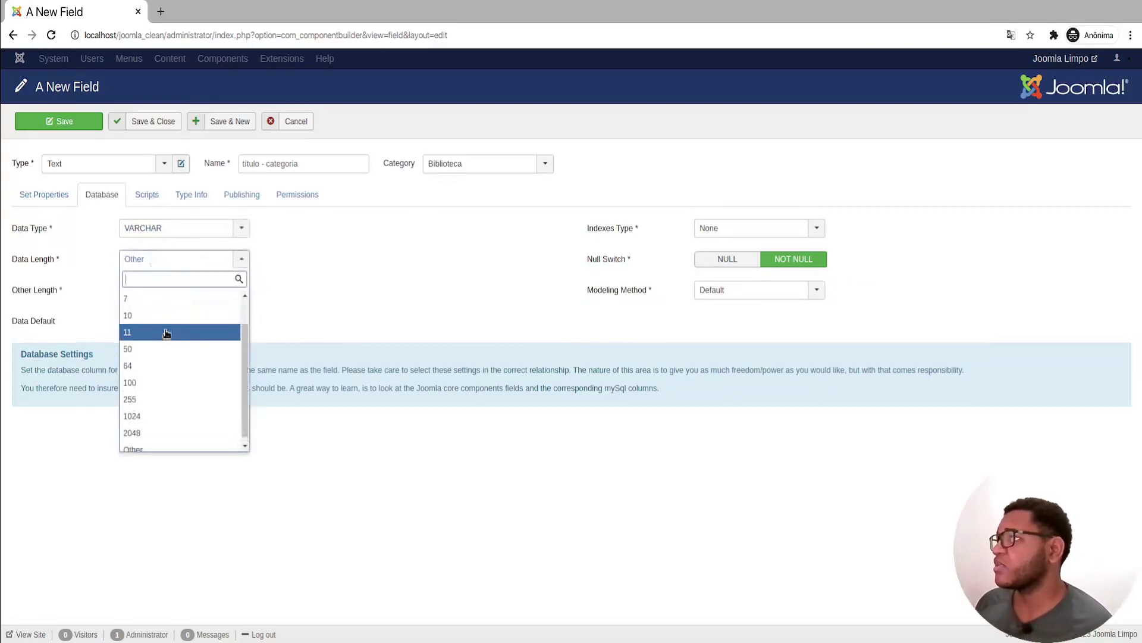
click(438, 271)
click(145, 284)
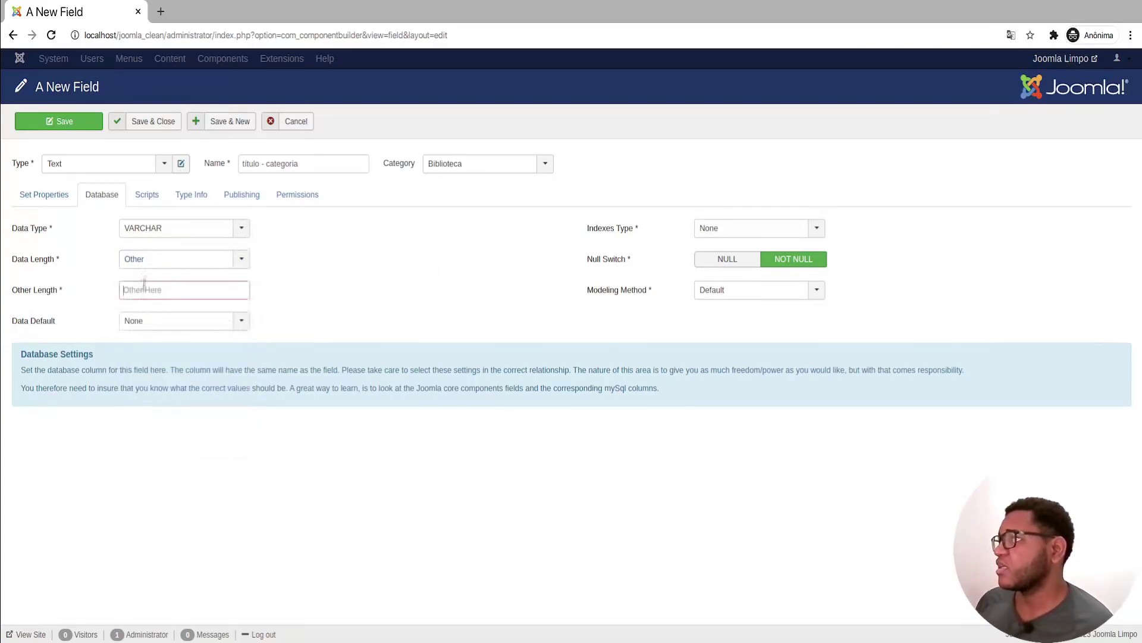
text(150)
click(41, 194)
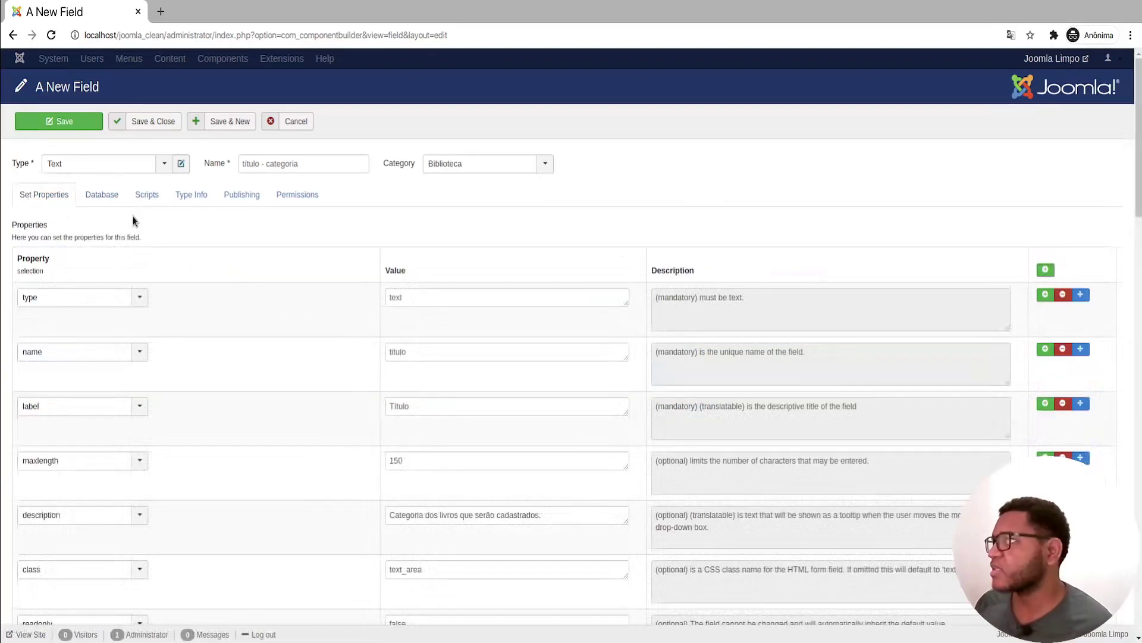
click(104, 195)
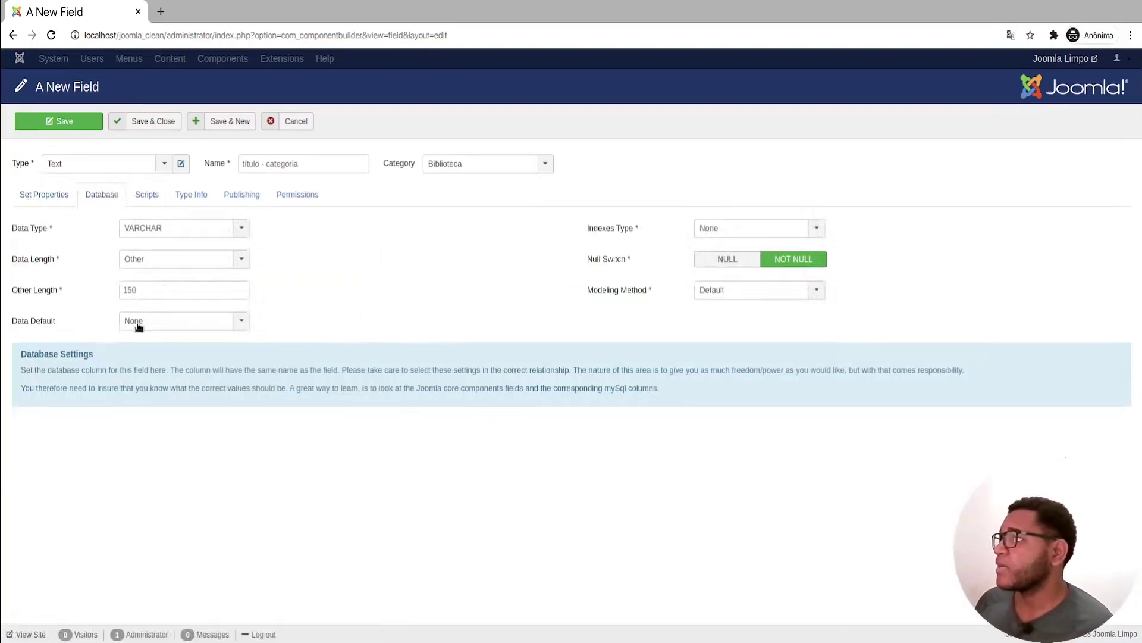
click(134, 326)
click(374, 274)
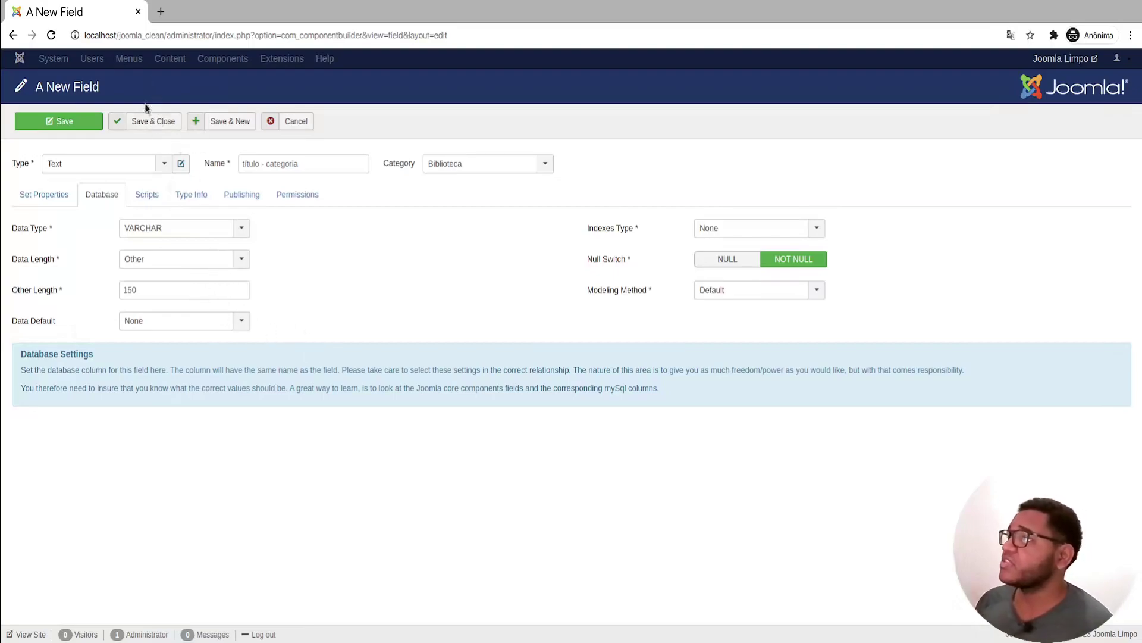
Step: Review the Scripts, Type Info, Publishing and Permissions tabs, then save and close the field
click(157, 196)
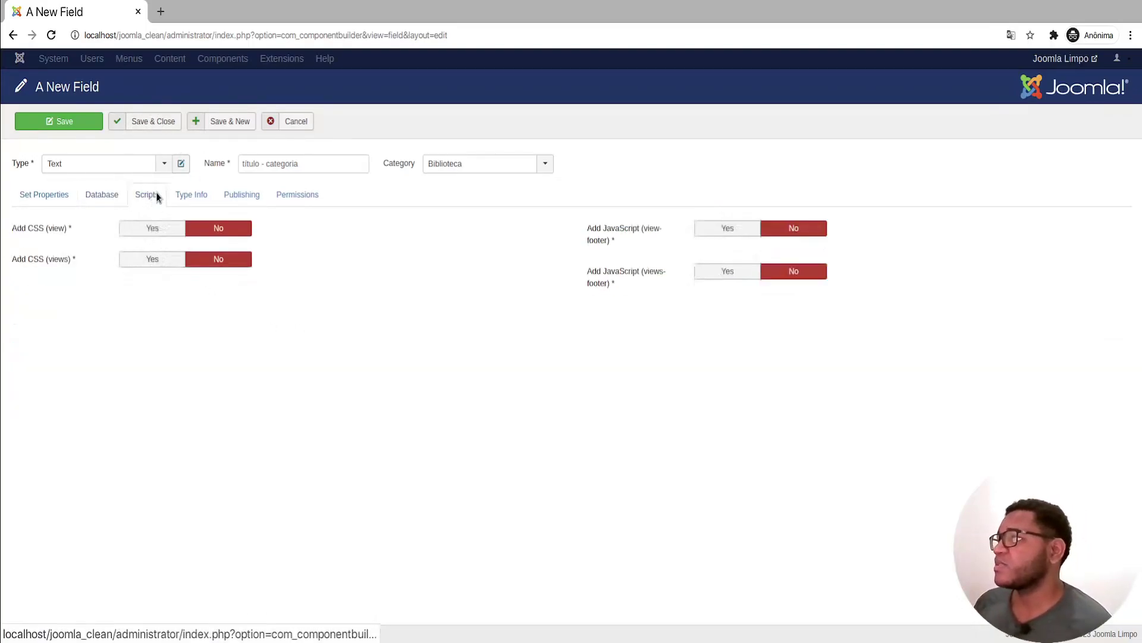
click(181, 195)
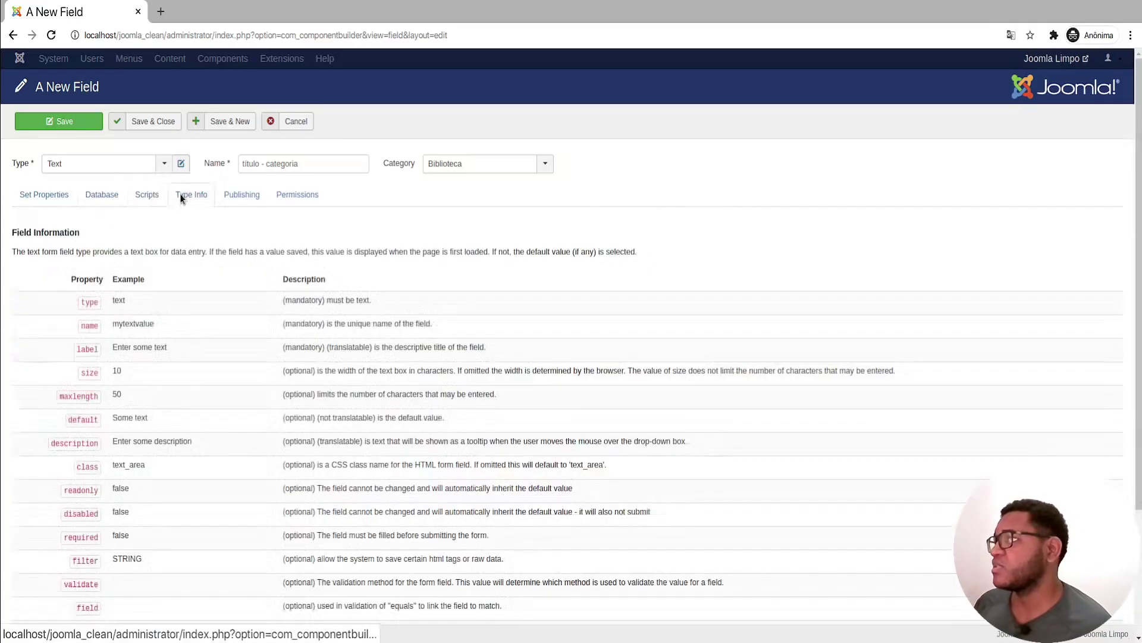
click(243, 200)
click(301, 195)
click(138, 195)
click(101, 195)
click(58, 196)
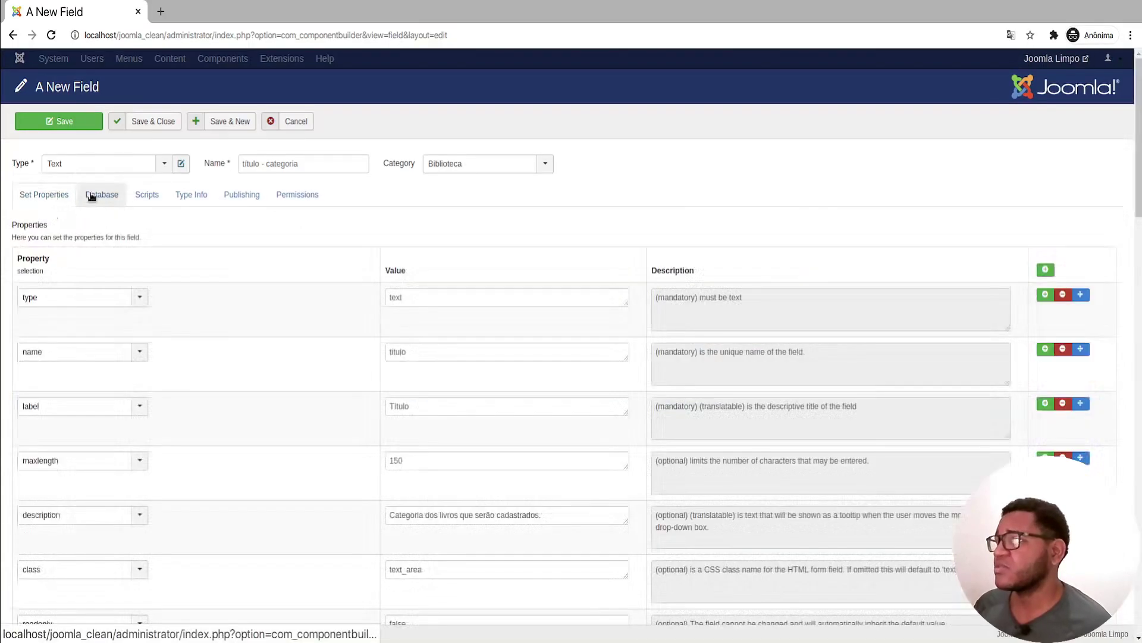
click(102, 195)
click(42, 196)
click(102, 195)
click(52, 195)
click(79, 191)
click(70, 194)
click(152, 121)
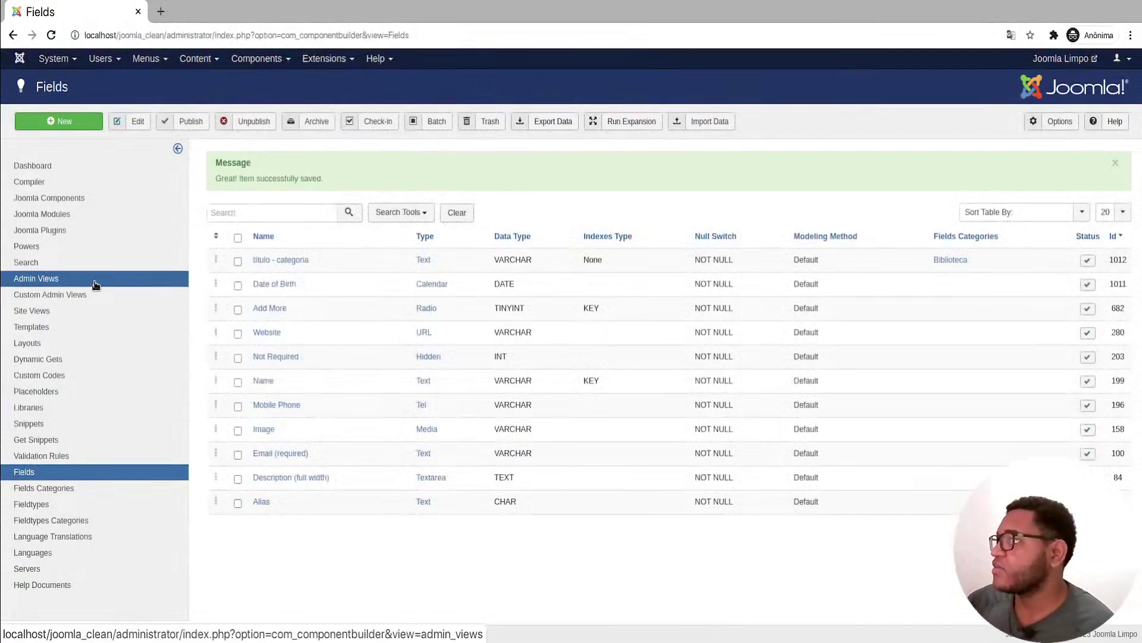
Step: Create a new admin view with System Name Categoria, single Categoria, plural Categorias
click(95, 285)
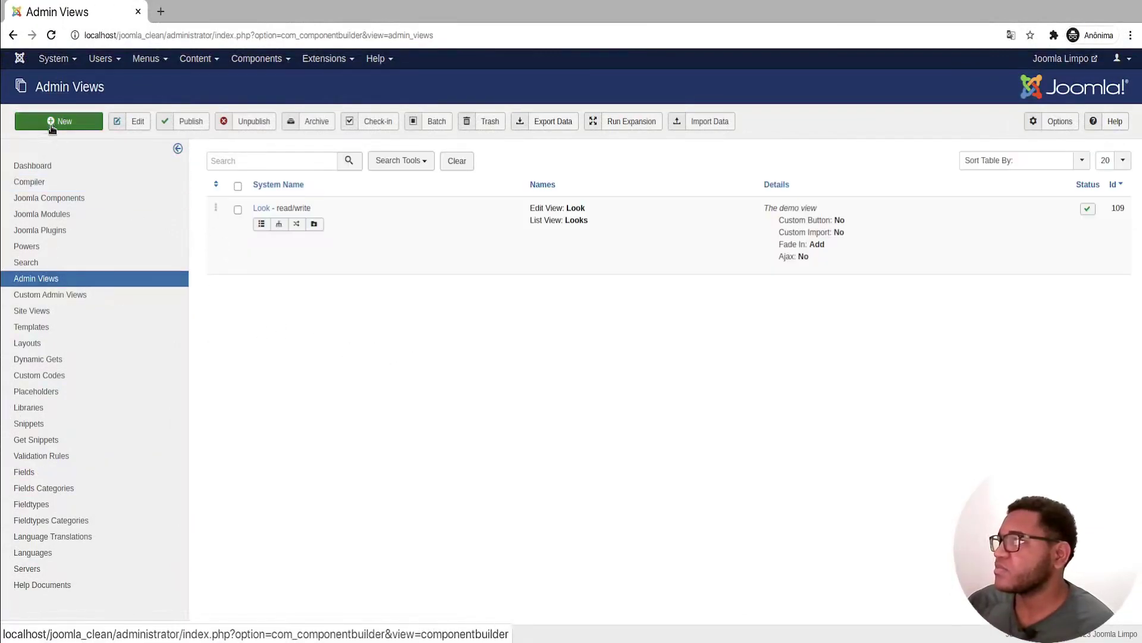
click(51, 119)
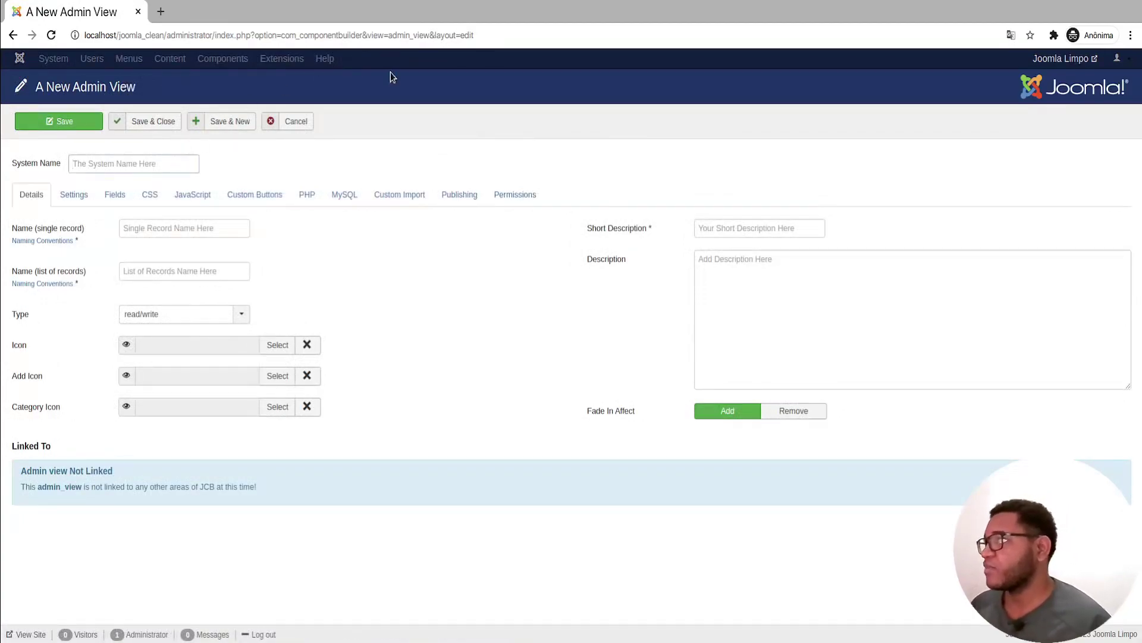
text(Categoria)
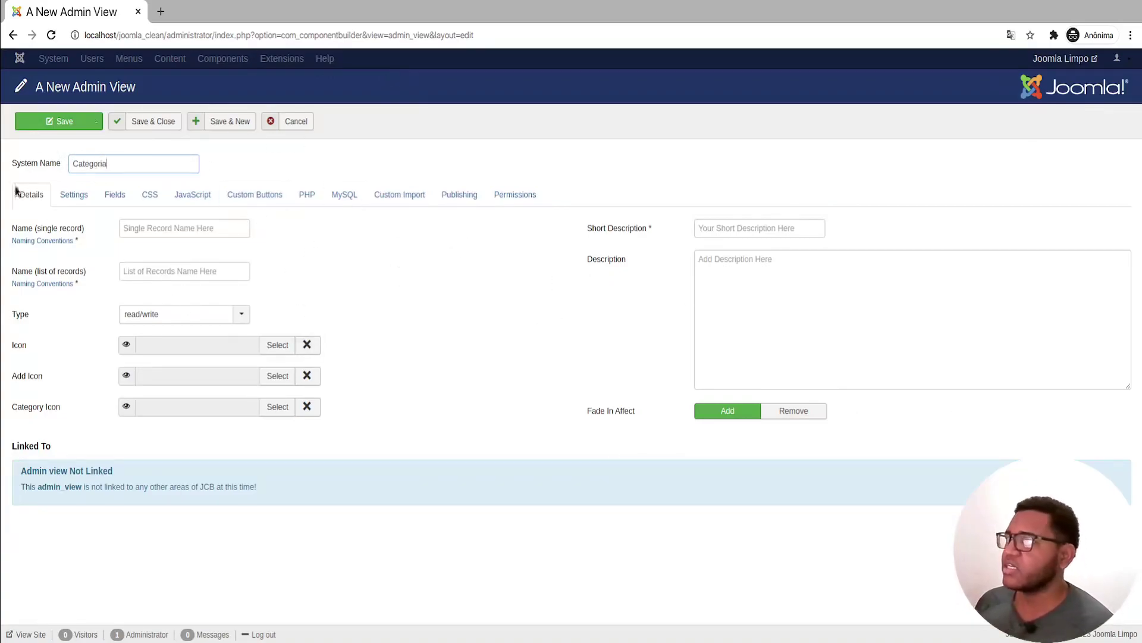
click(169, 228)
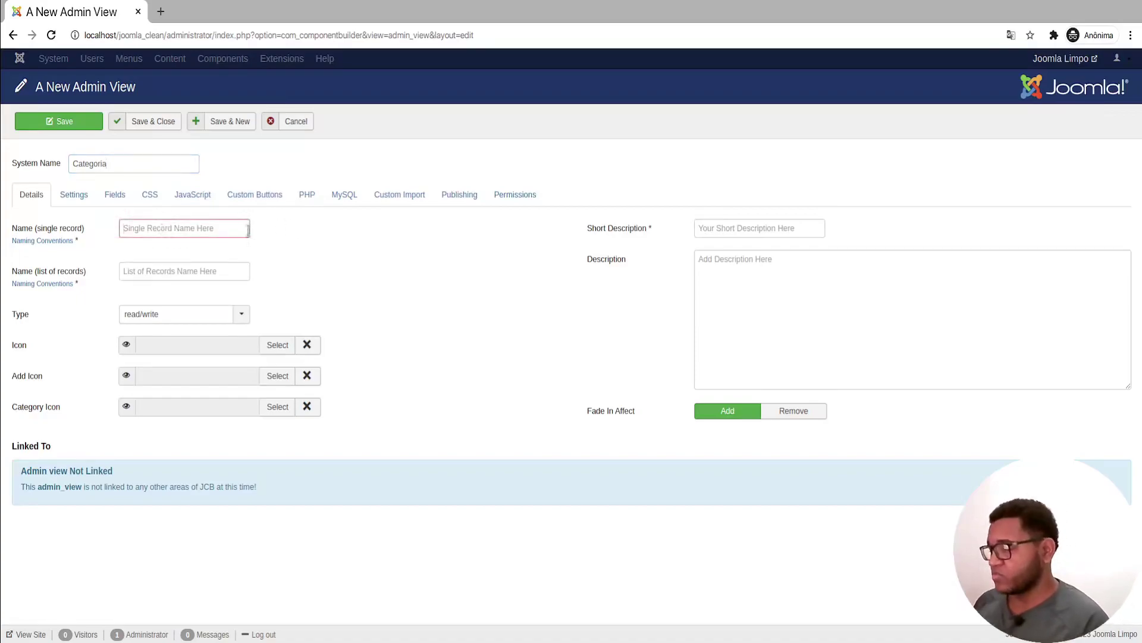
text(Categori)
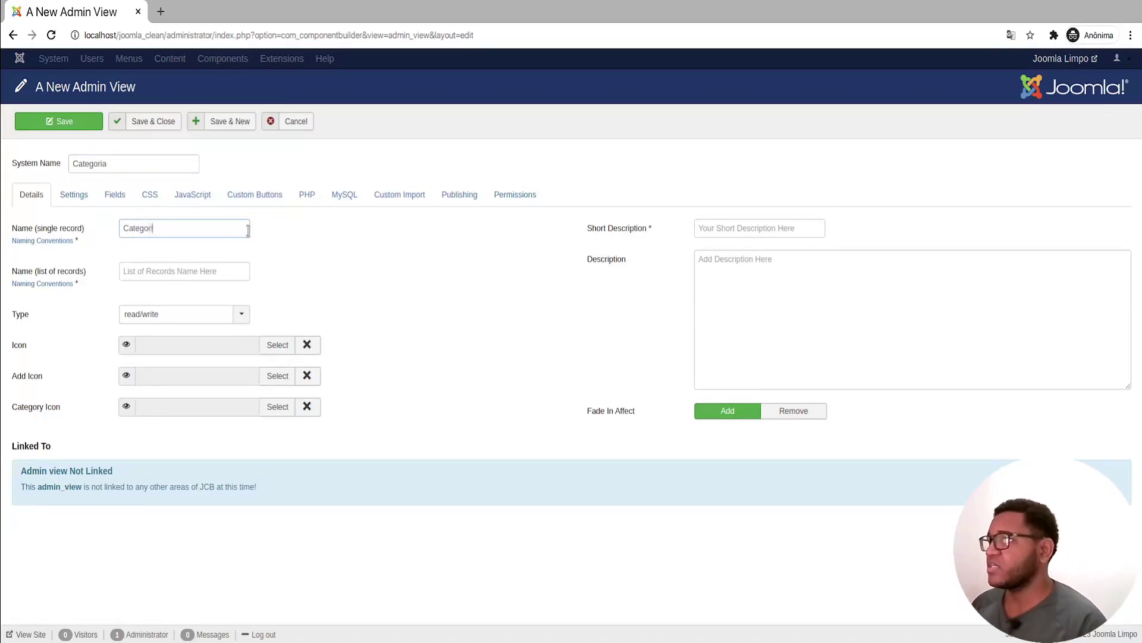
text(a)
key(Tab)
text(C)
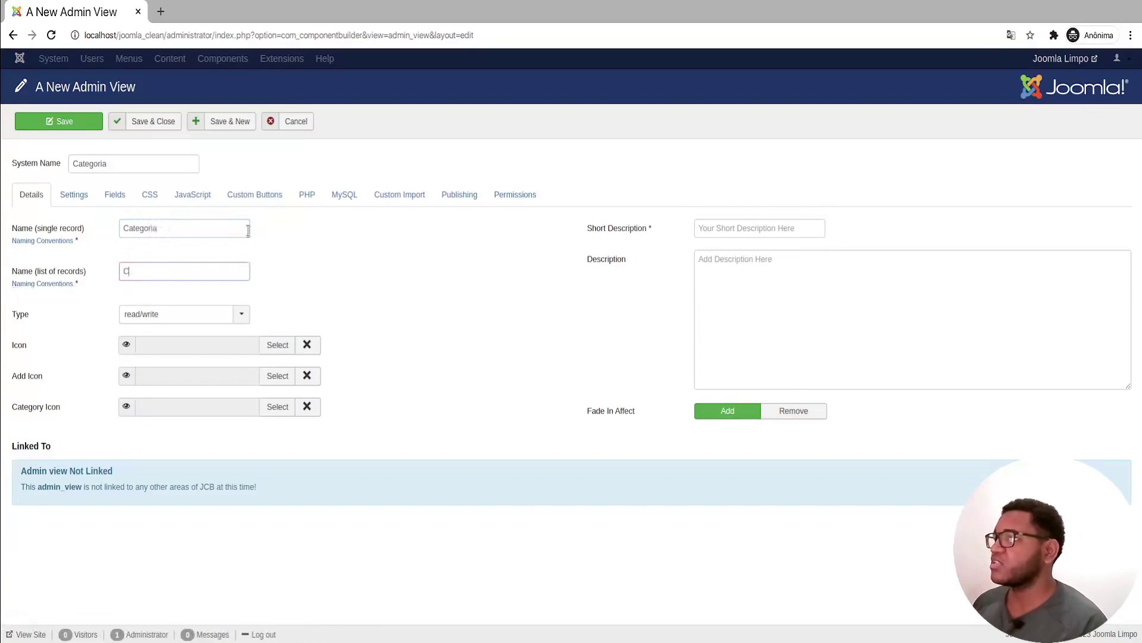
Step: Copy the administrator URL into a new private tab and load the Control Panel
drag(210, 35, 84, 35)
click(215, 36)
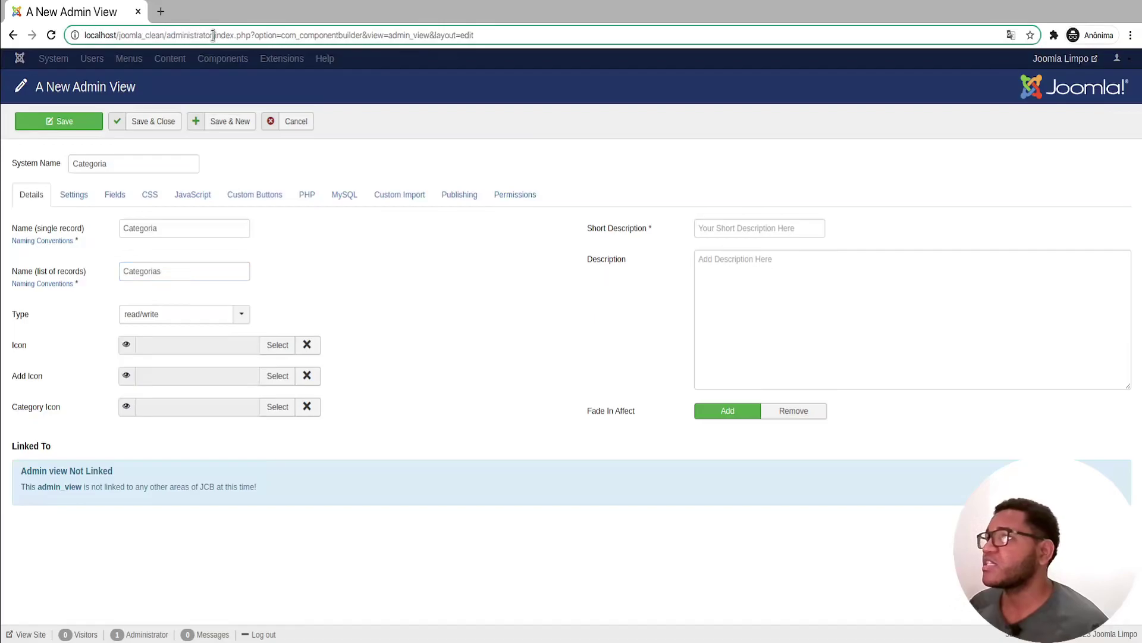
drag(212, 36, 84, 35)
key(ctrl+c)
key(ctrl+t)
key(ctrl+v)
click(341, 57)
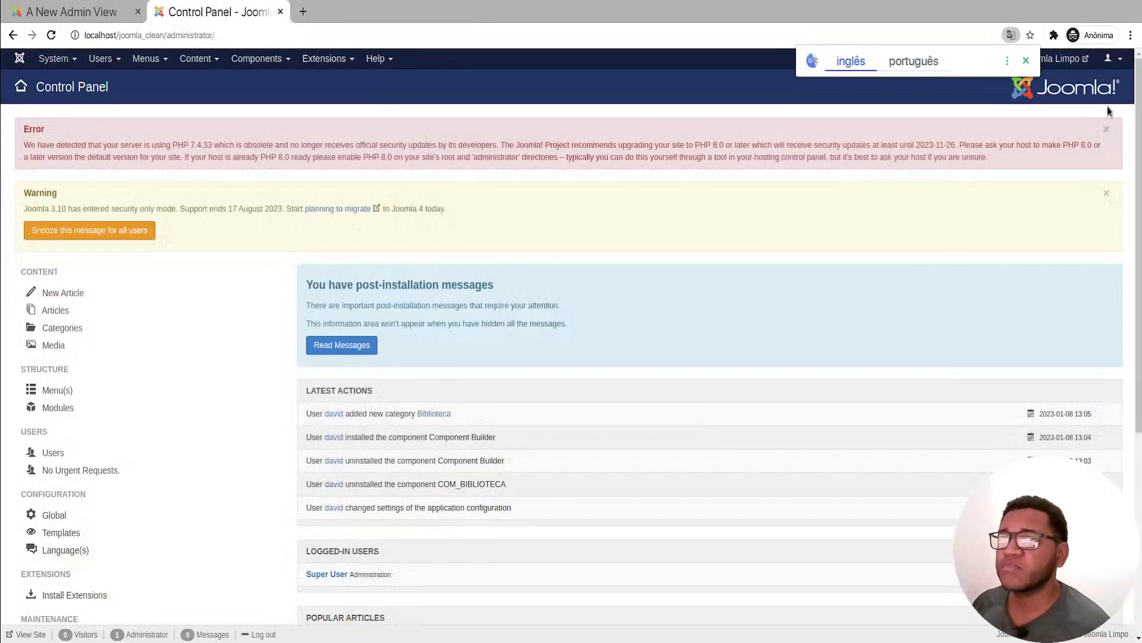
Step: Dismiss the Control Panel error and security warnings and go to the Articles list
click(1106, 129)
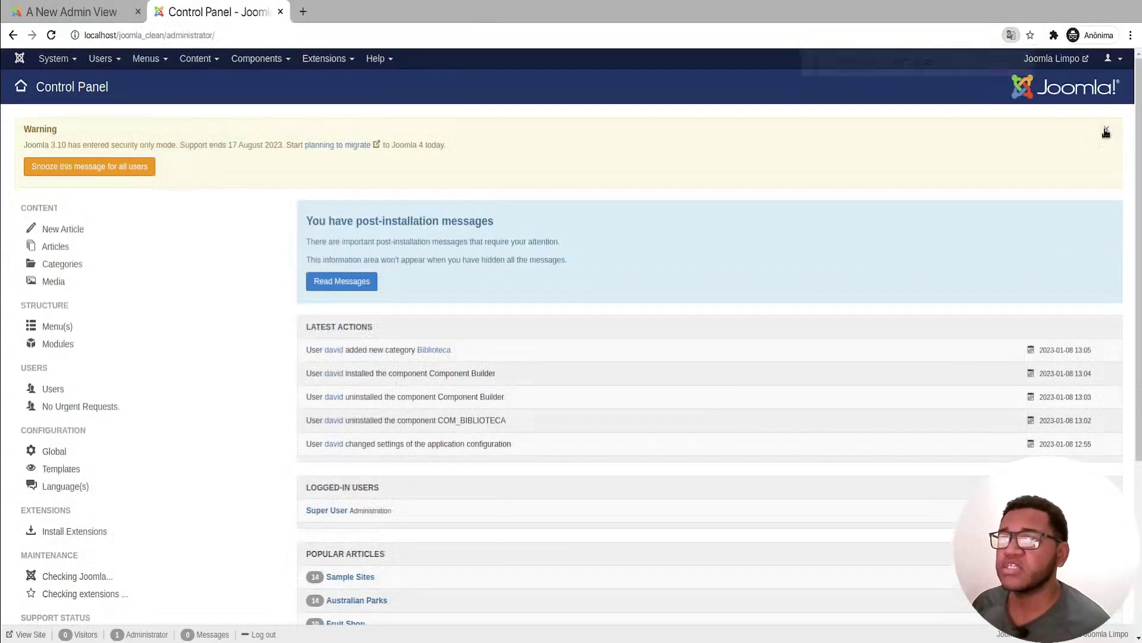
click(1108, 172)
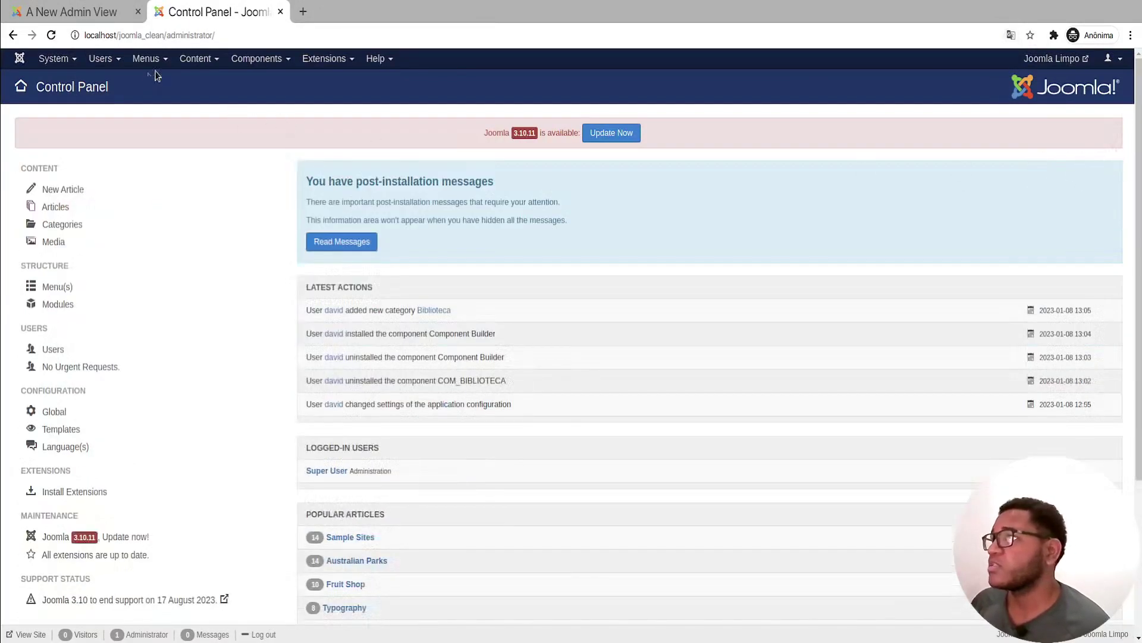
click(196, 59)
click(199, 79)
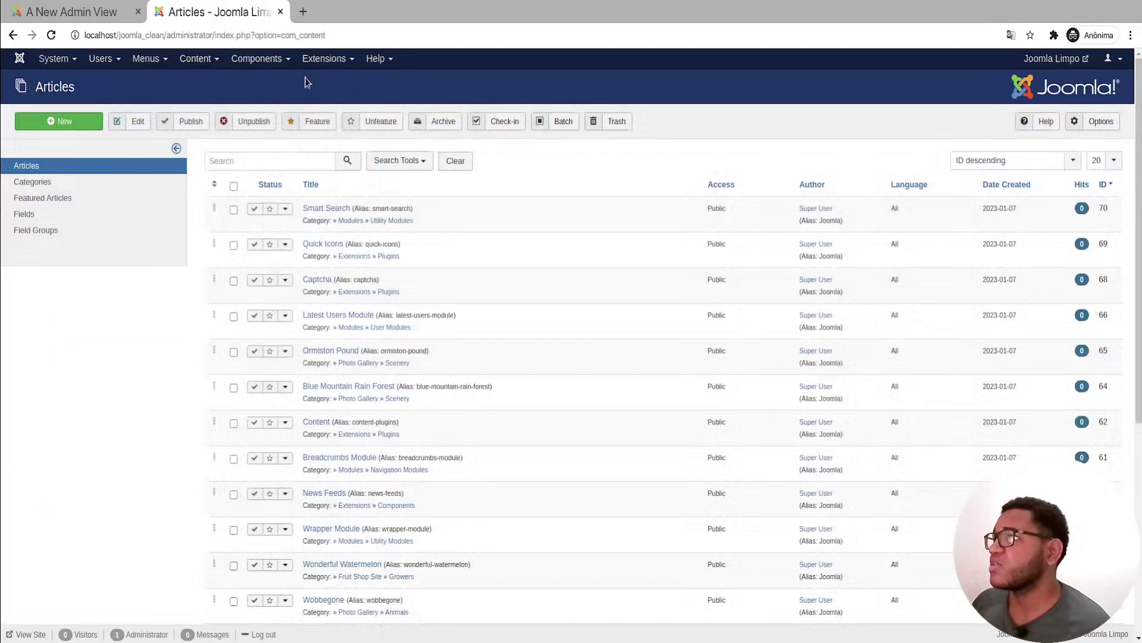
scroll(290, 212, down, 2)
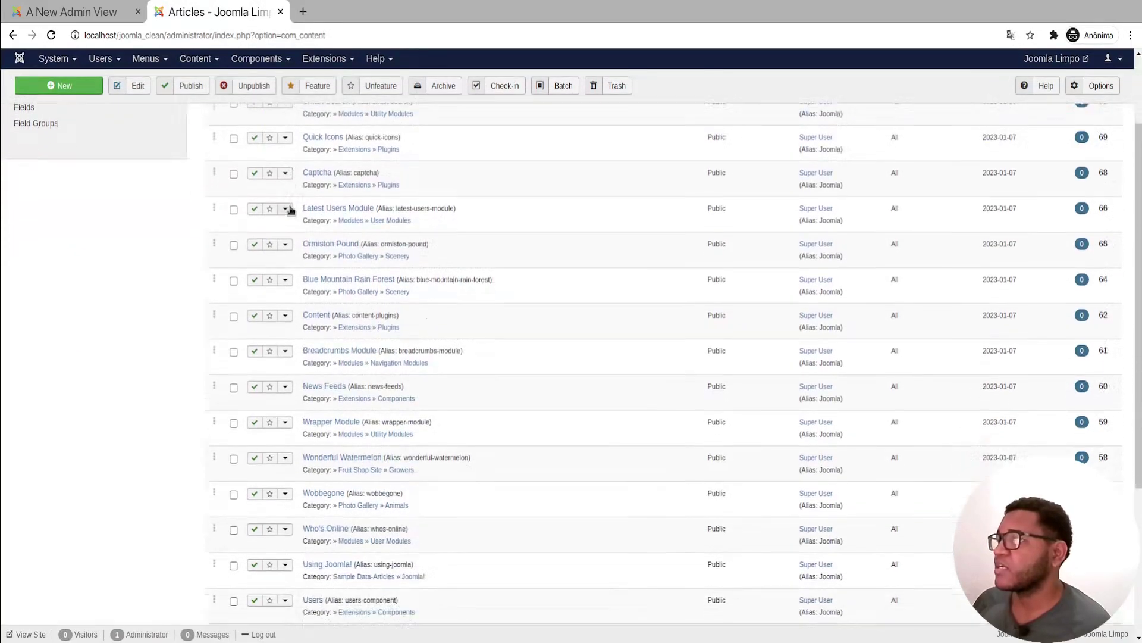
scroll(250, 312, up, 3)
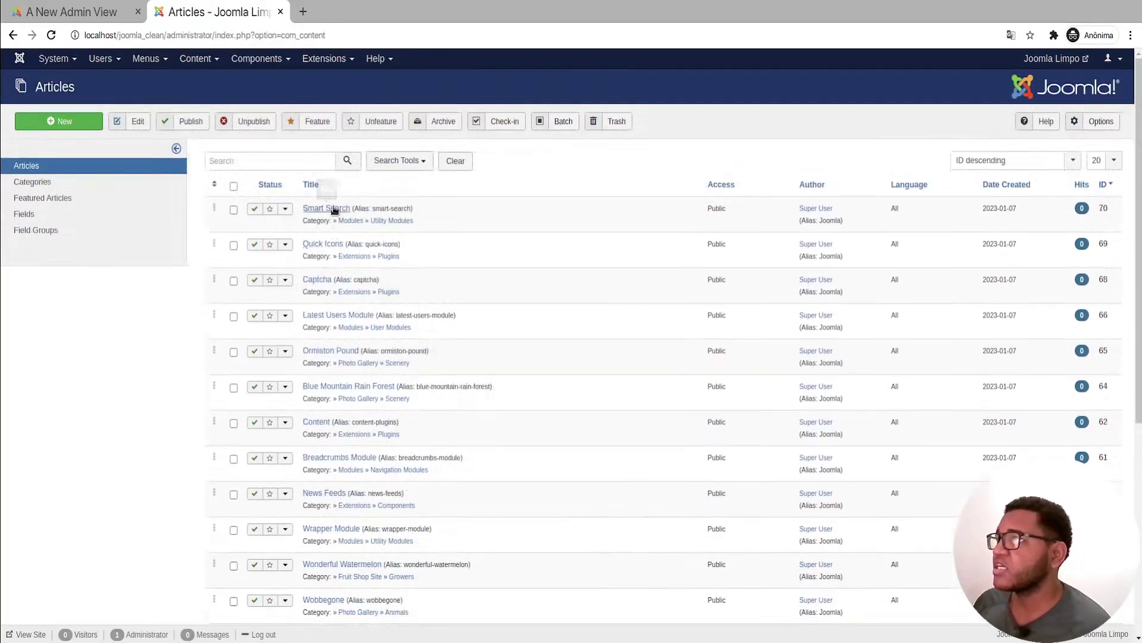
Step: Open the Smart Search article for editing, close it, then reopen and close it again
click(337, 206)
scroll(333, 363, down, 2)
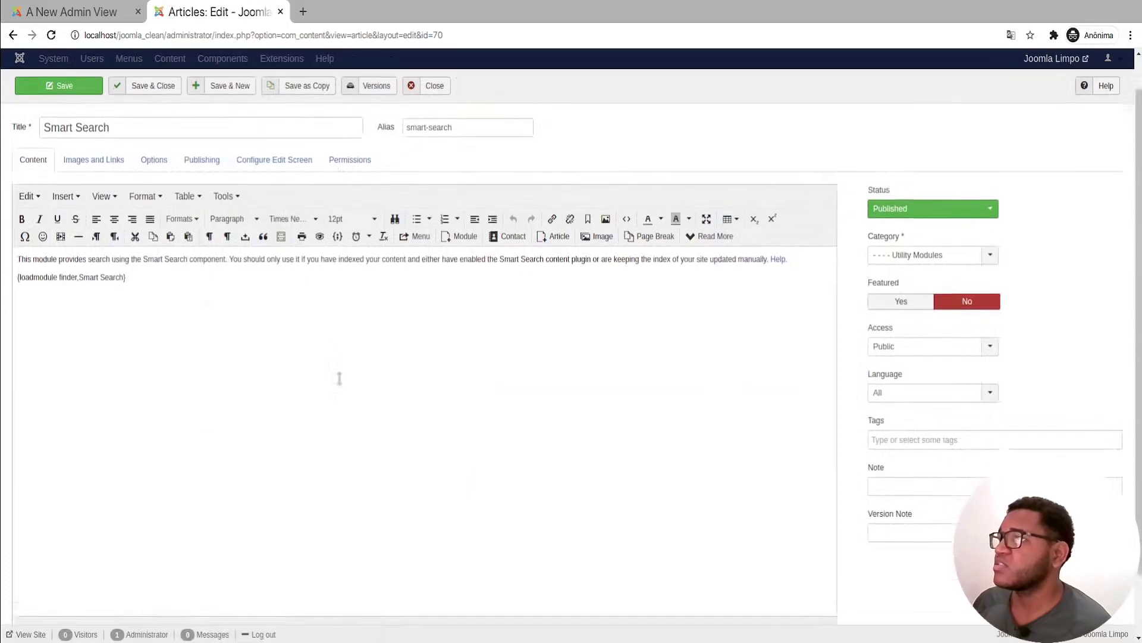
scroll(342, 376, up, 2)
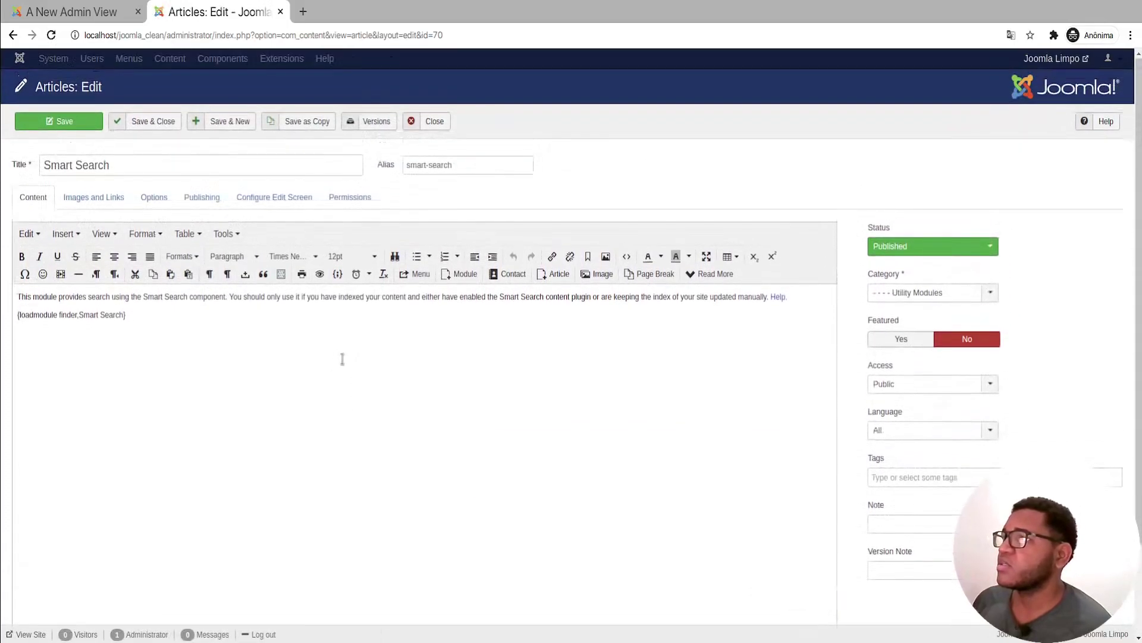
click(431, 120)
scroll(493, 350, down, 5)
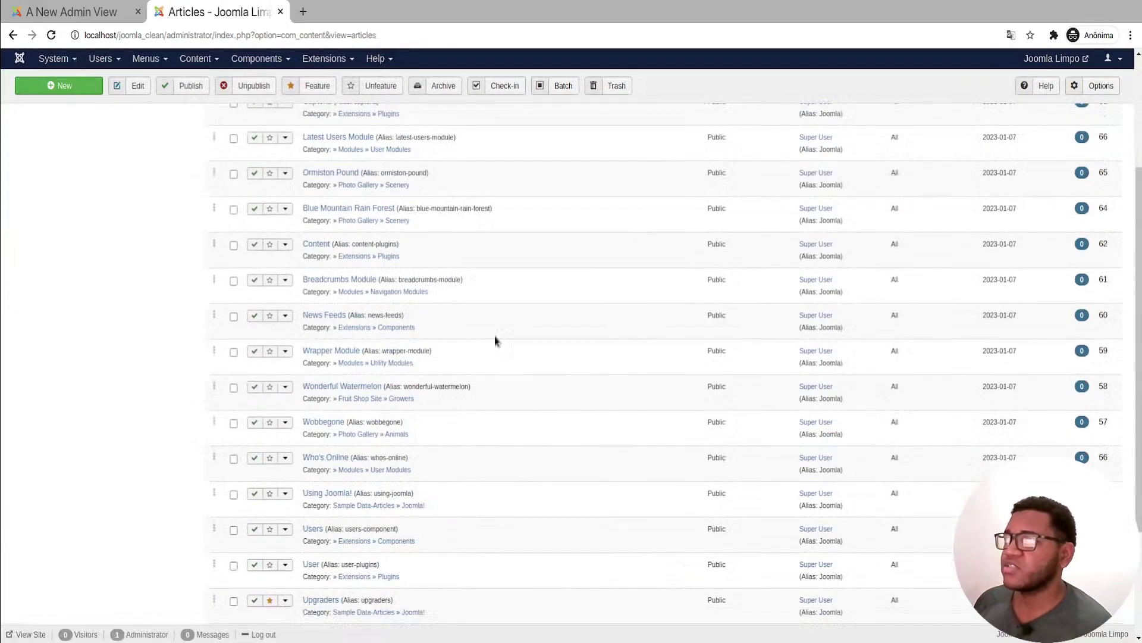
scroll(602, 349, up, 5)
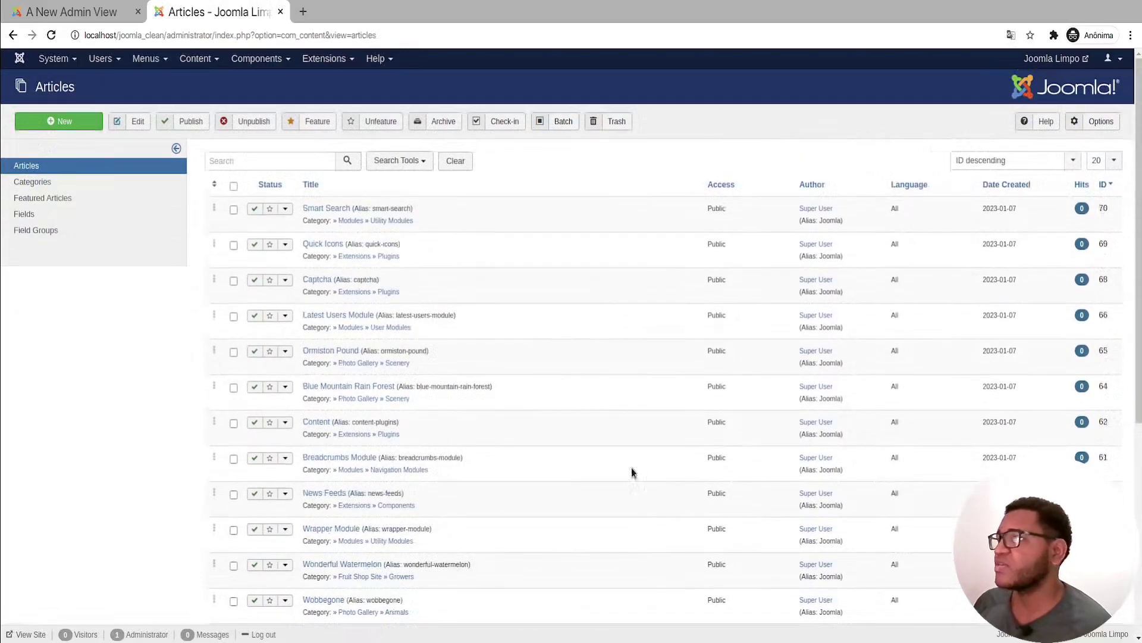
click(326, 213)
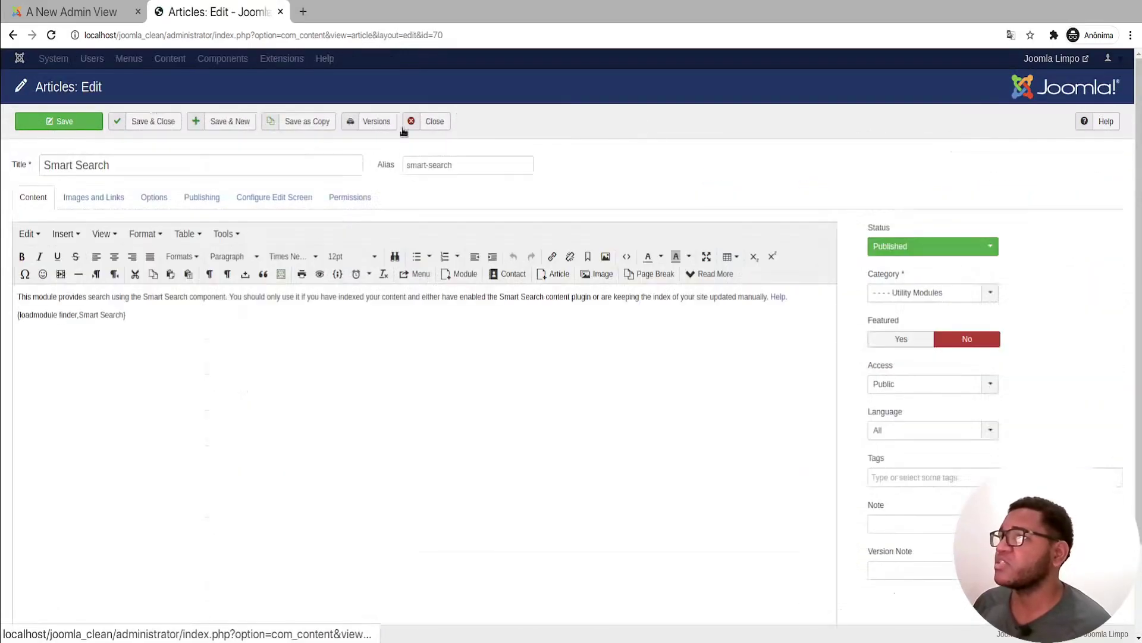
scroll(250, 500, down, 3)
scroll(310, 554, up, 3)
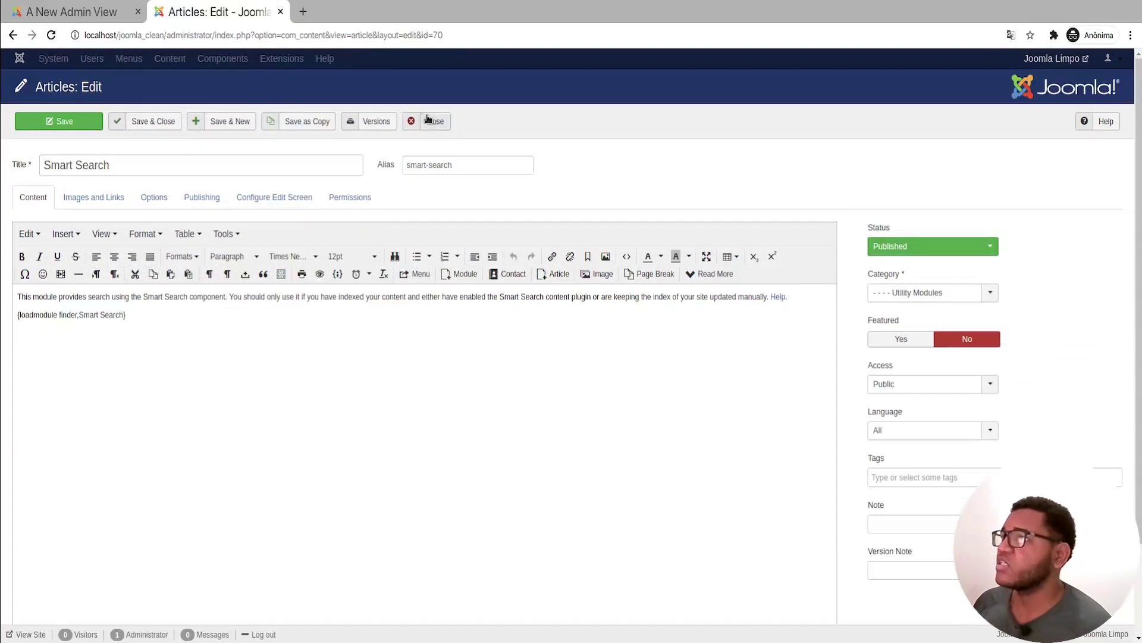
click(430, 120)
Step: Back in the Categoria admin view form, set its icon to library.png
click(70, 13)
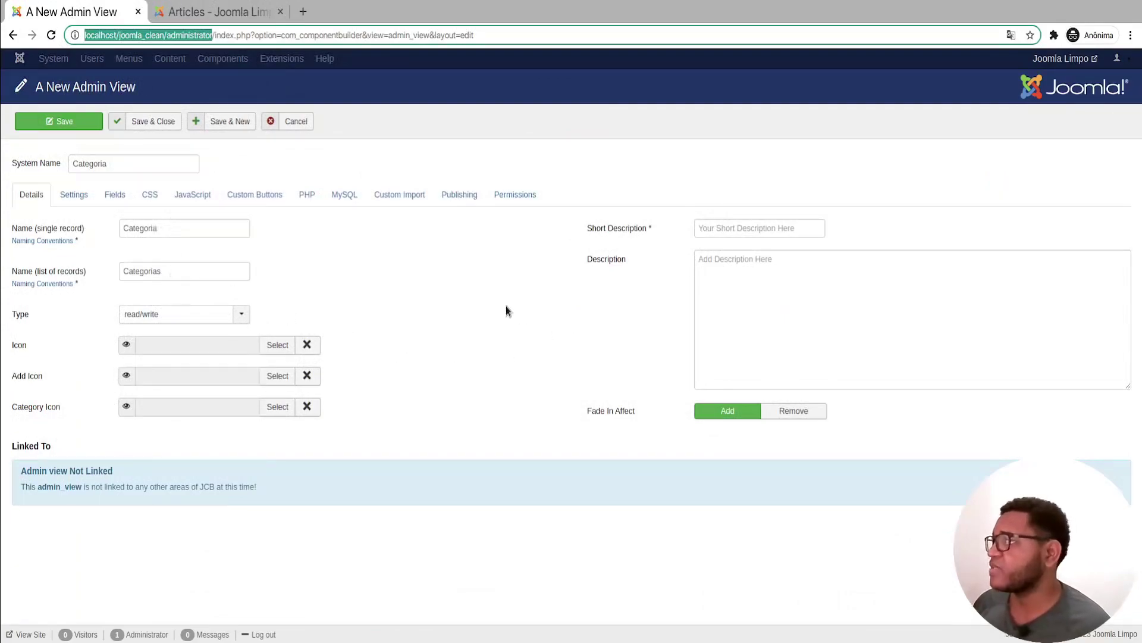
click(272, 347)
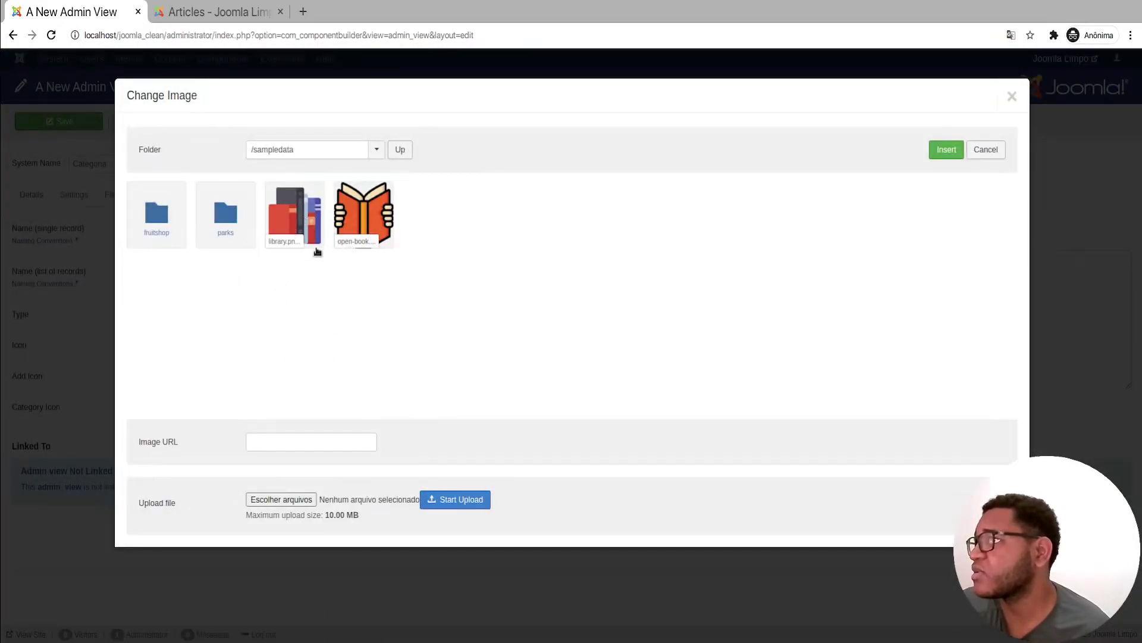
click(284, 212)
click(946, 149)
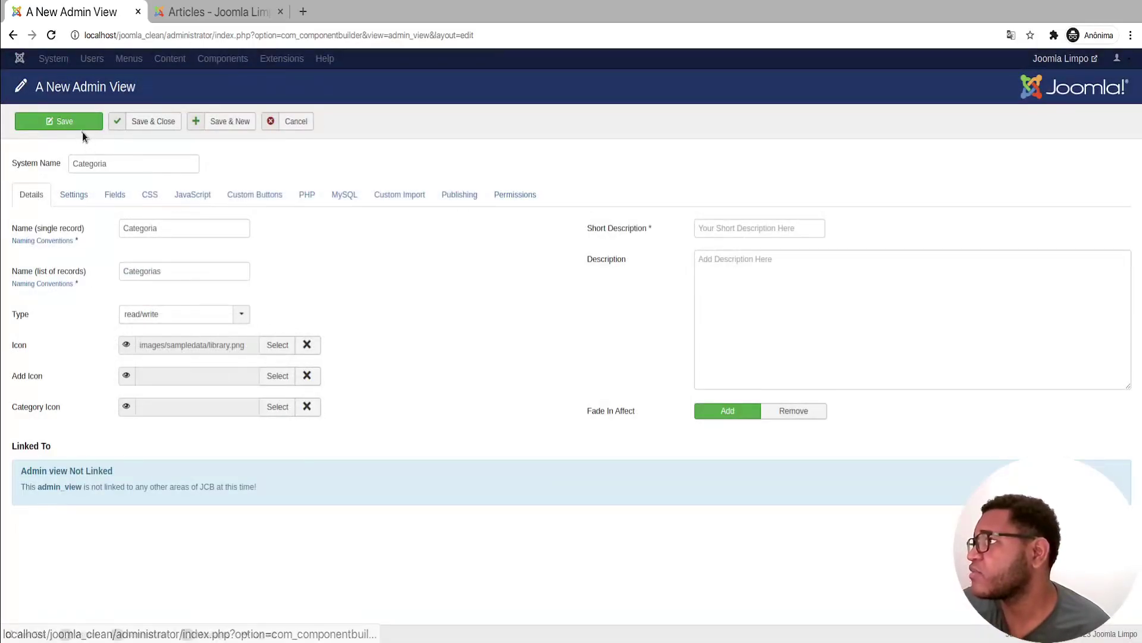
Step: Enter short description 'Categoria' and a Portuguese full description about book categories, then save
click(762, 229)
text(Categoria)
click(811, 354)
text(Categoria dos livros que serão cadastradas no componente de b)
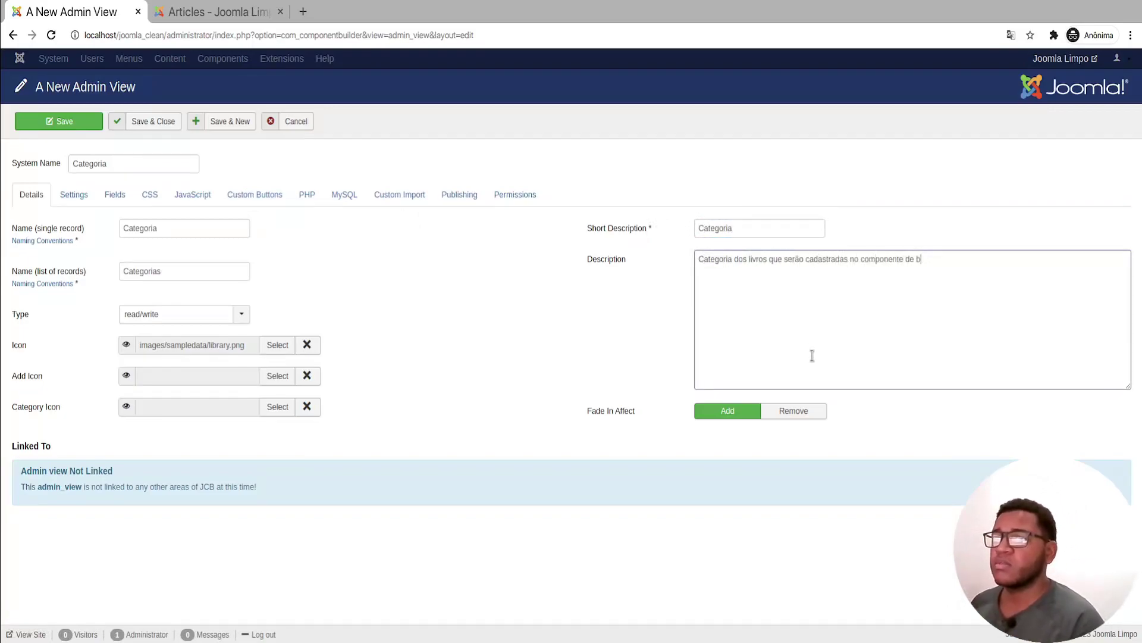
click(51, 122)
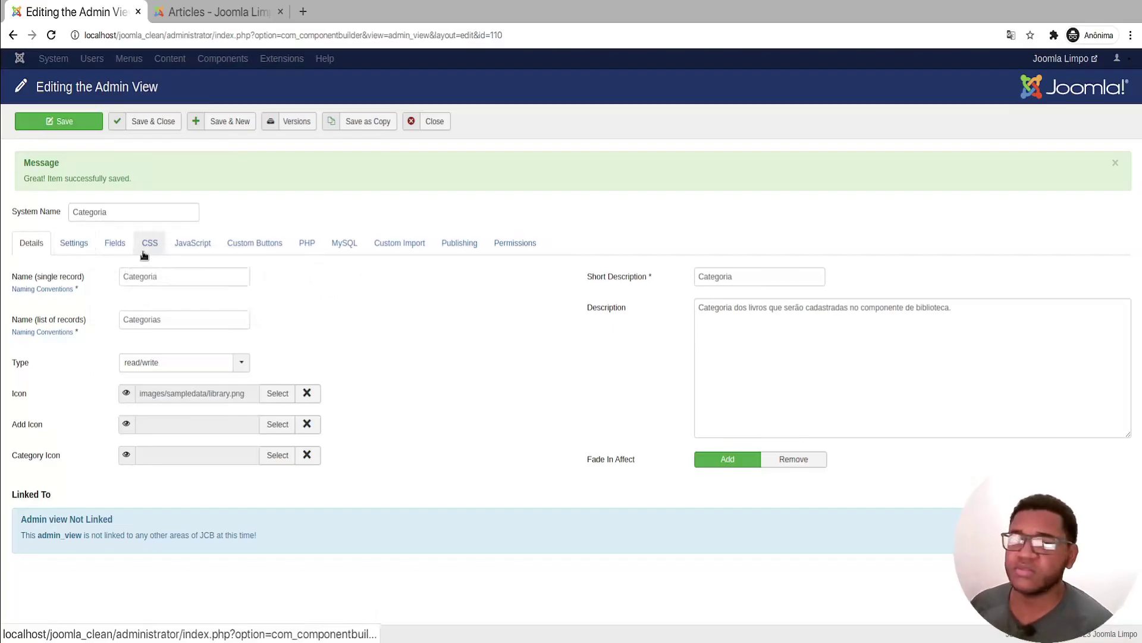
Step: From the Fields tab, confirm creating a new admin fields record for Categoria
click(122, 247)
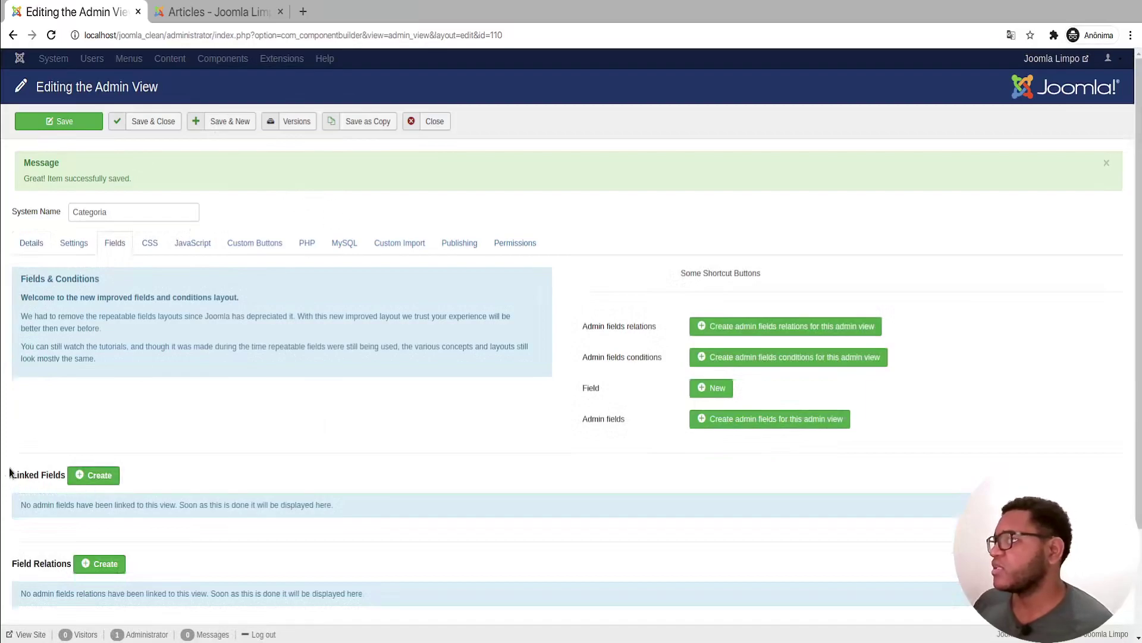
scroll(114, 335, down, 2)
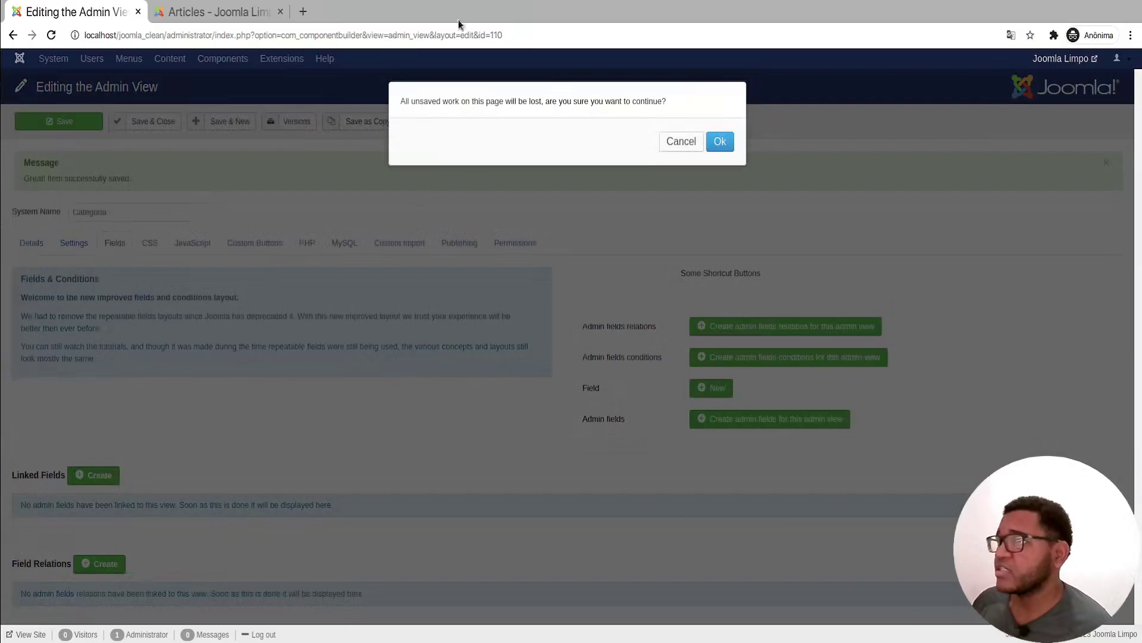
drag(400, 101, 703, 113)
click(720, 141)
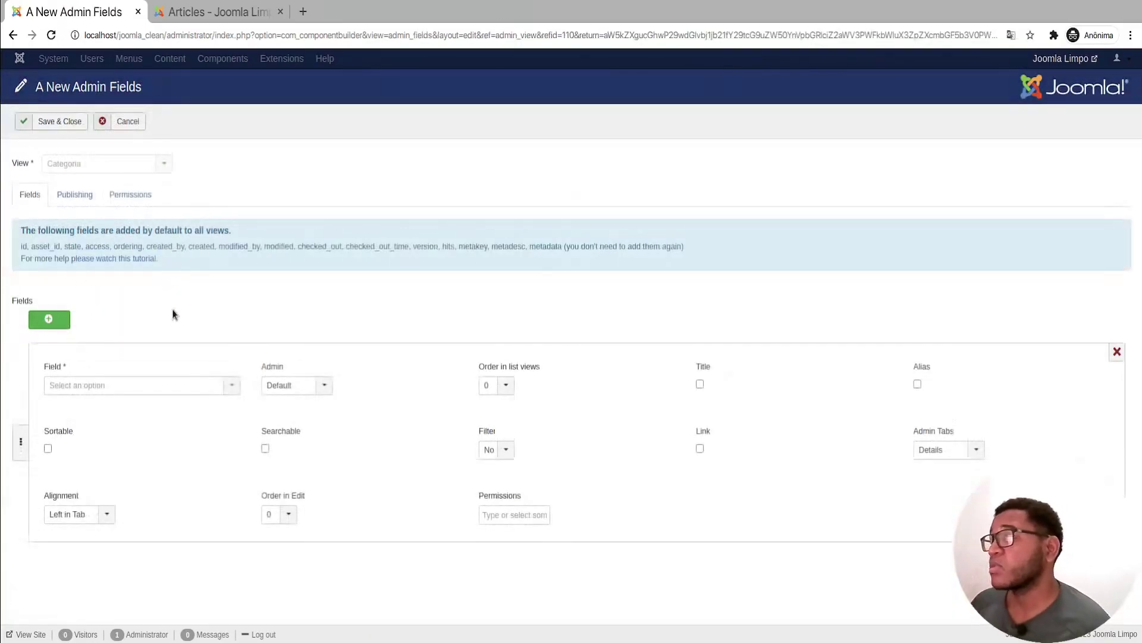
Step: Add the 'titulo - categoria' field to the admin fields row, filtering the list with 'ca'
click(153, 386)
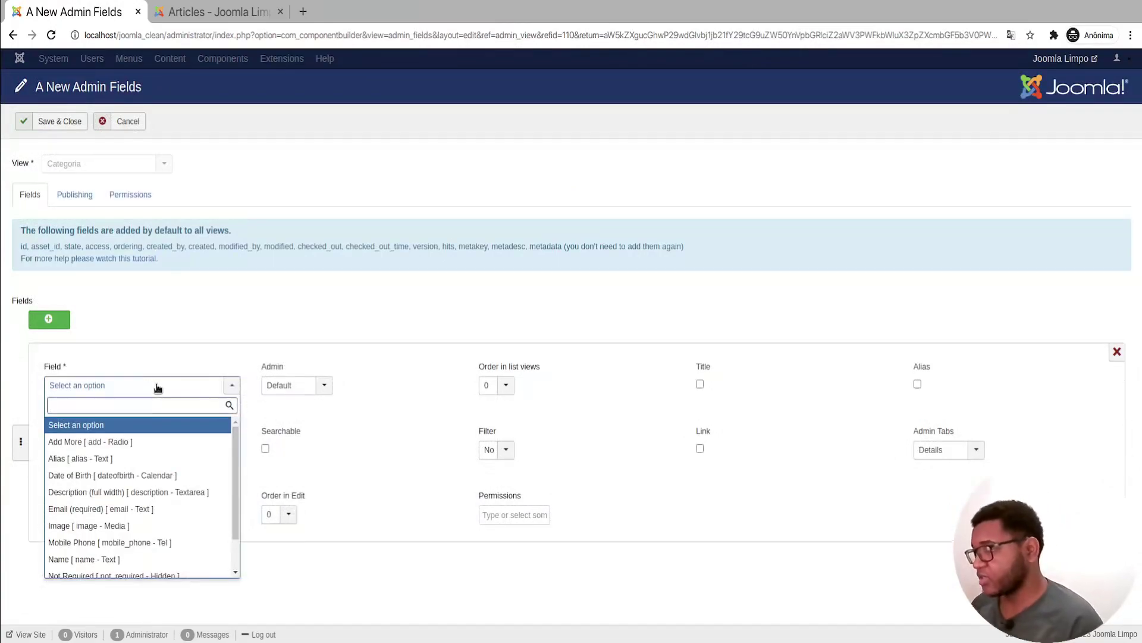
text(ca)
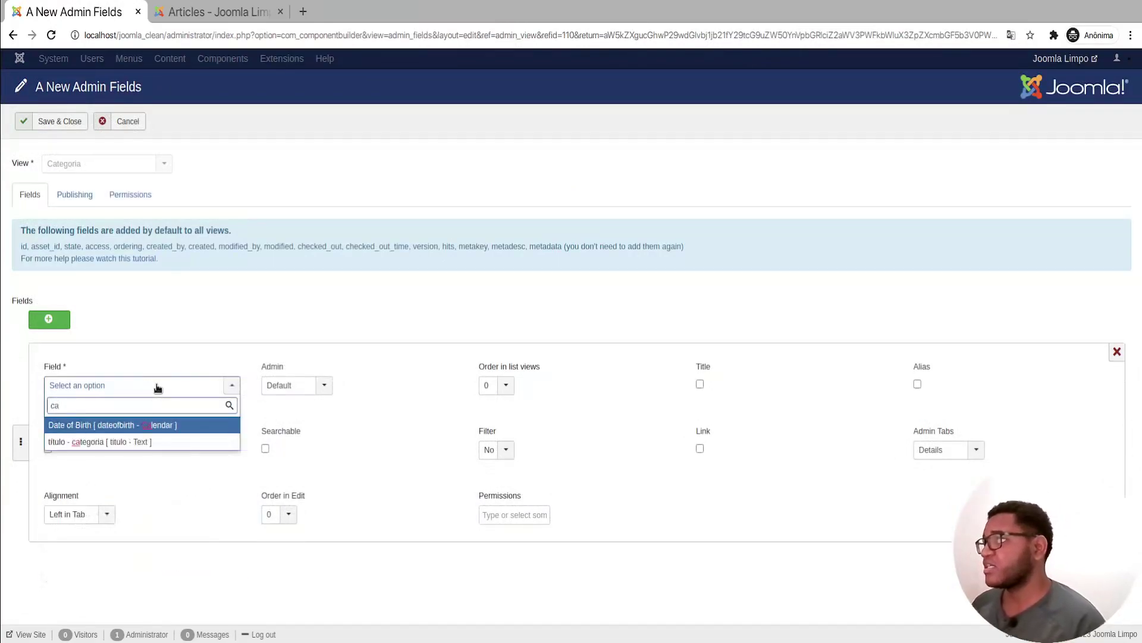
click(119, 444)
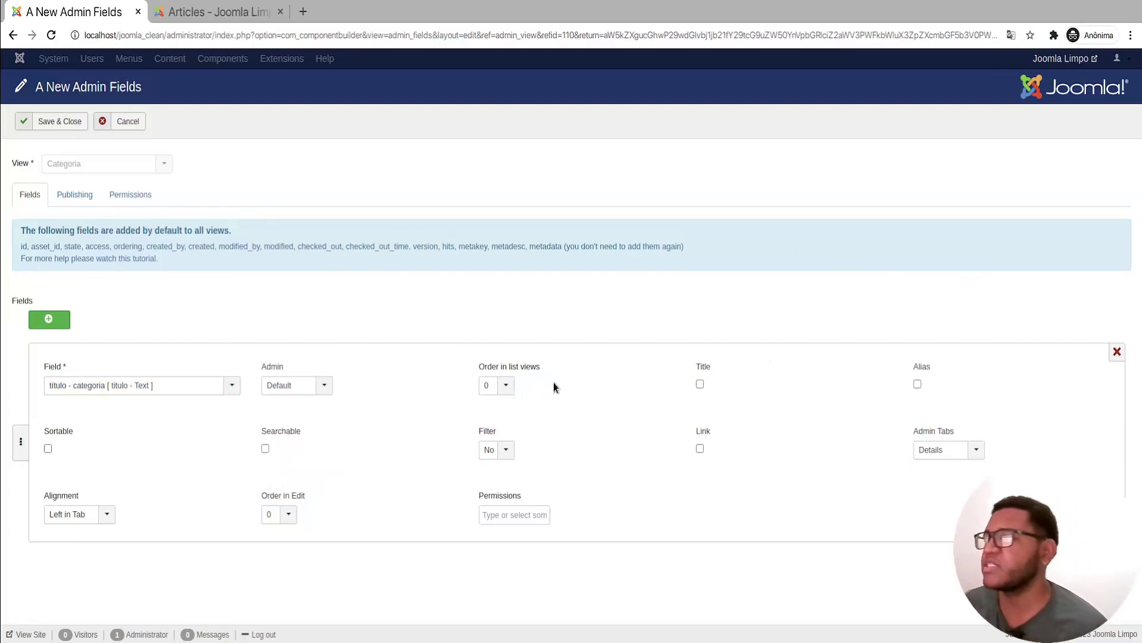
Step: Set the titulo field's Admin display to Show in All List Views
mouse_move(271, 373)
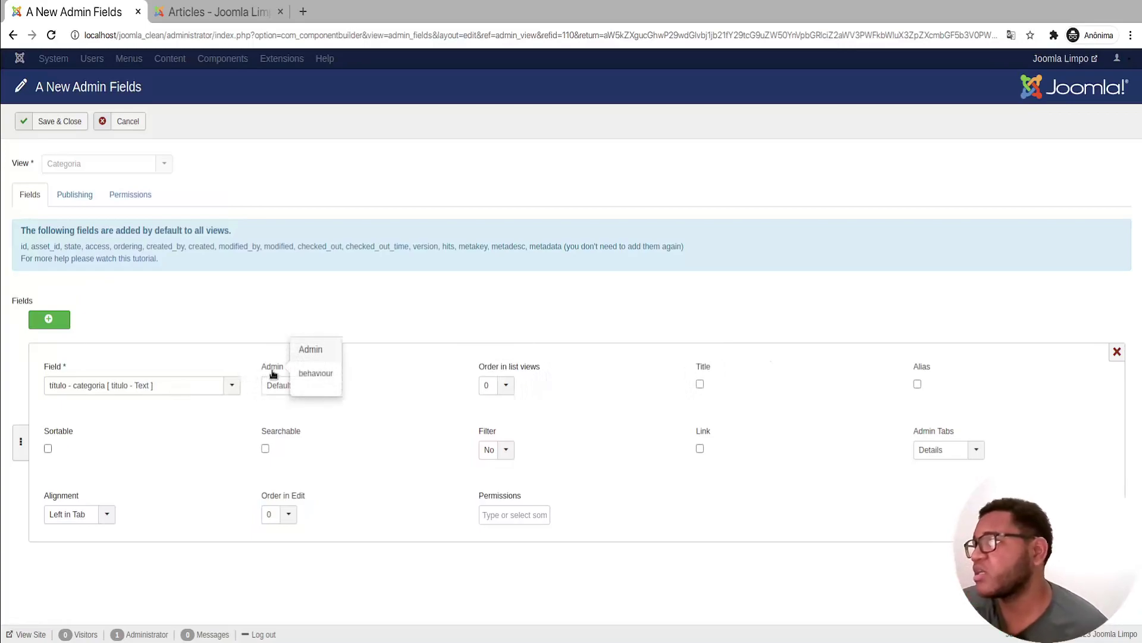
click(295, 392)
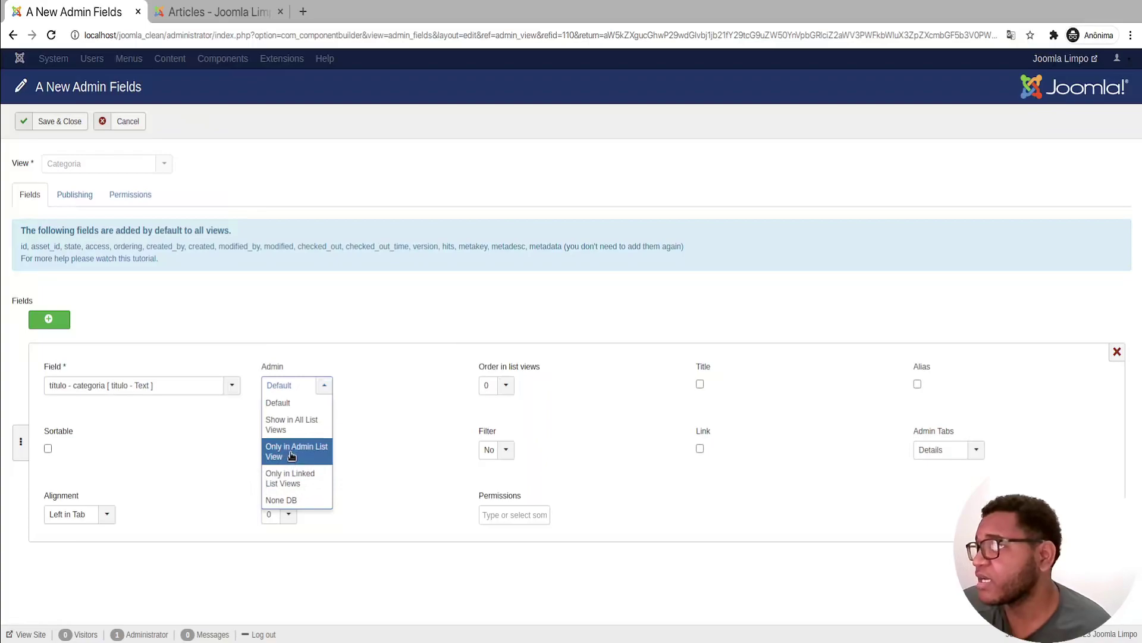
click(316, 424)
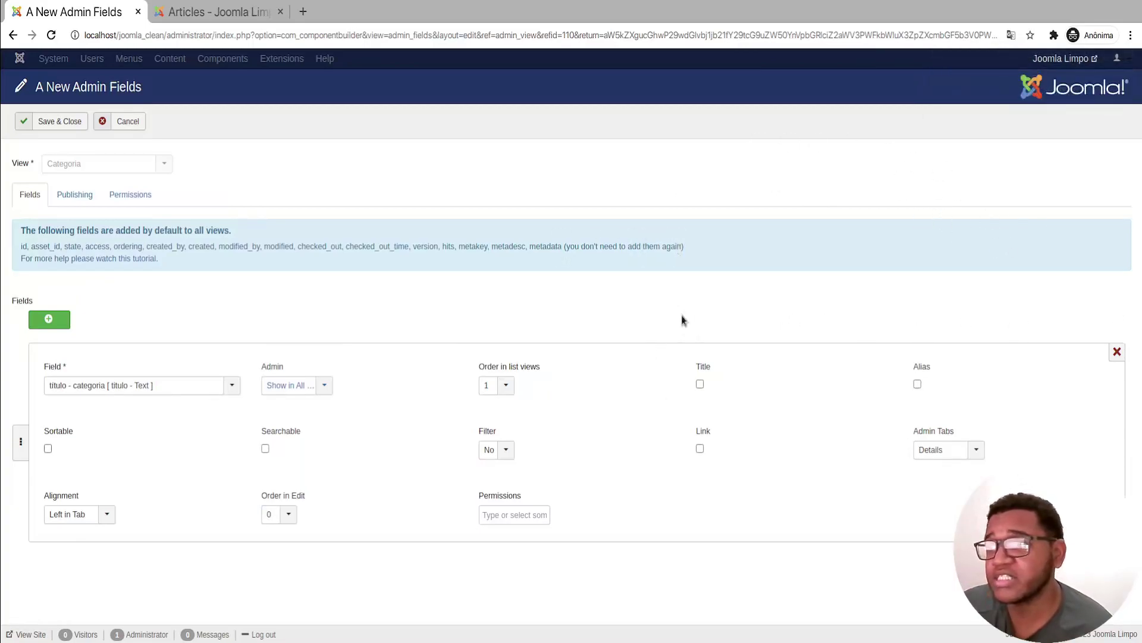
click(296, 391)
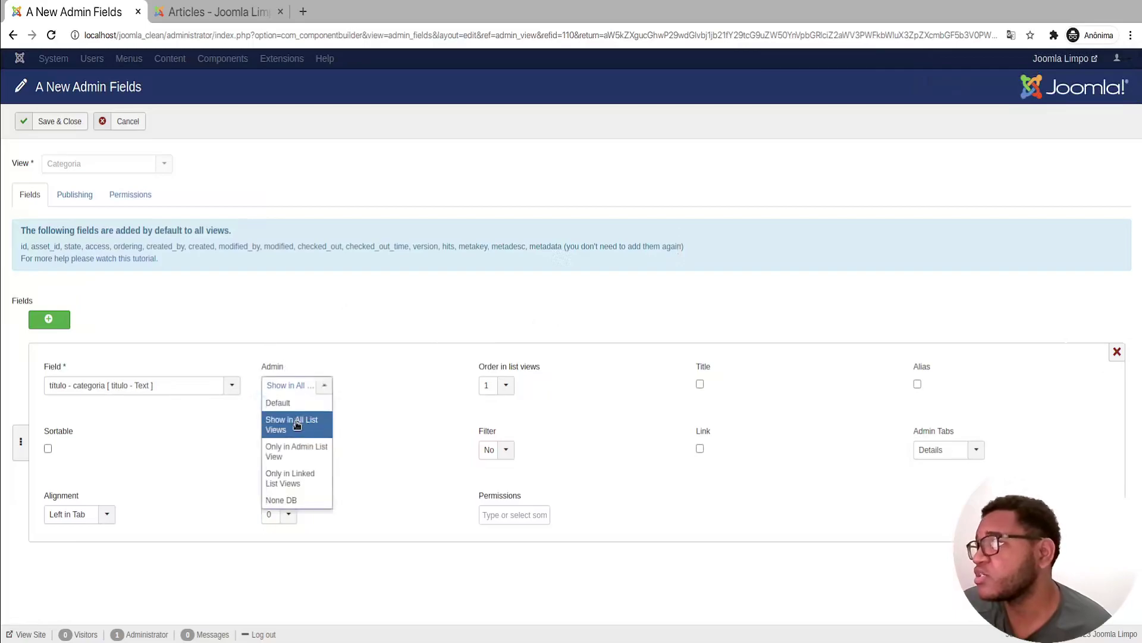
click(297, 425)
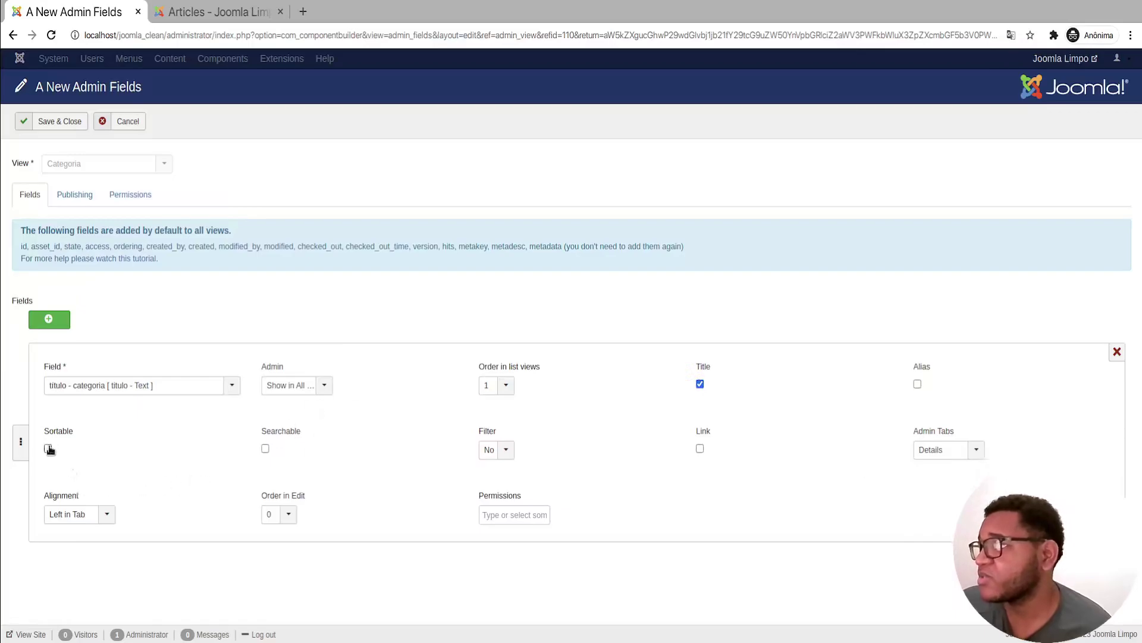
Step: Sort the Articles list by status for reference, then tick Searchable for titulo
click(235, 15)
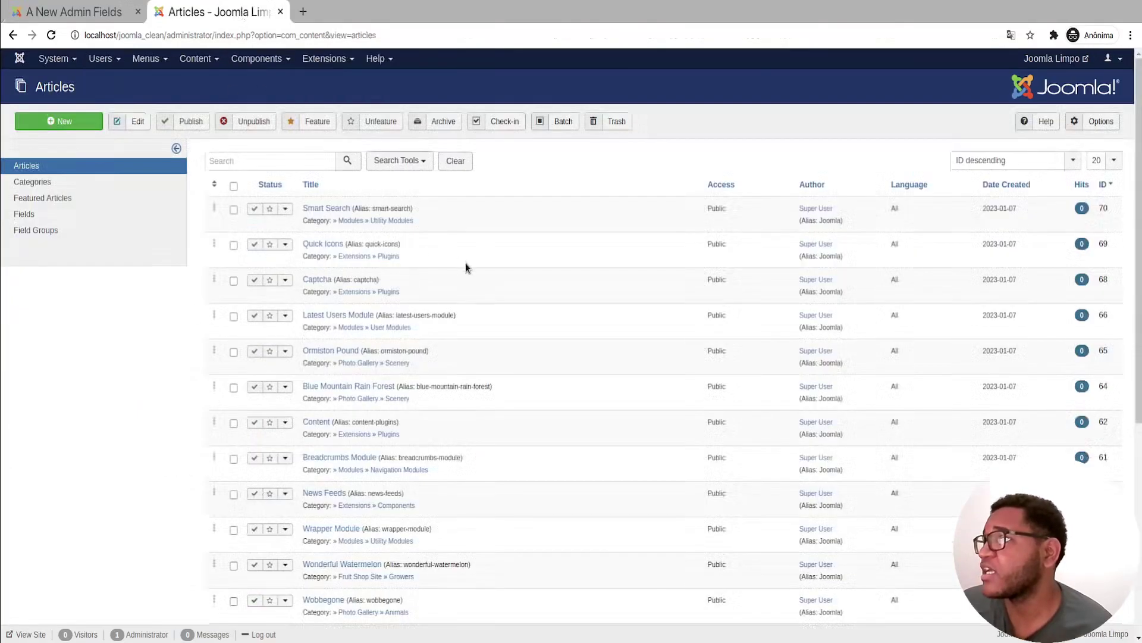
click(267, 184)
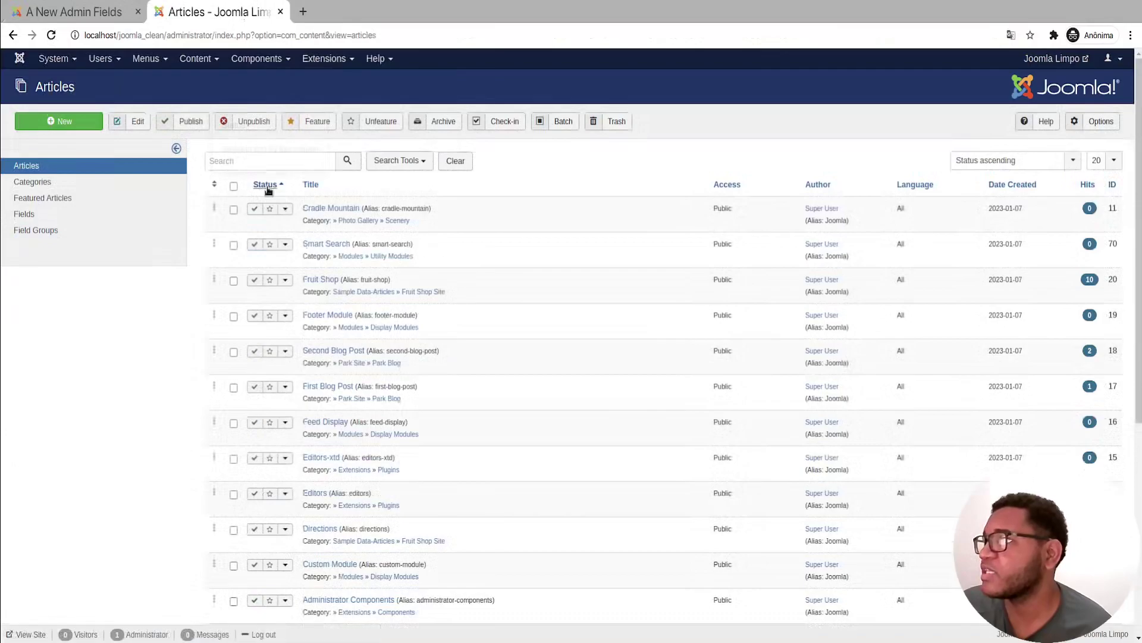
click(94, 8)
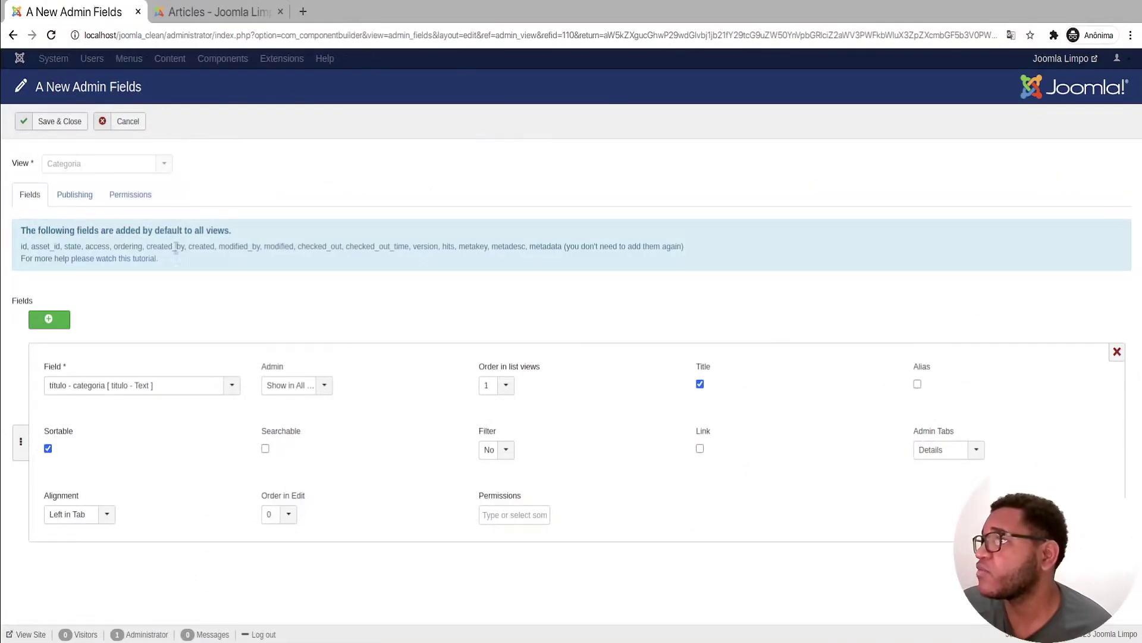
click(265, 449)
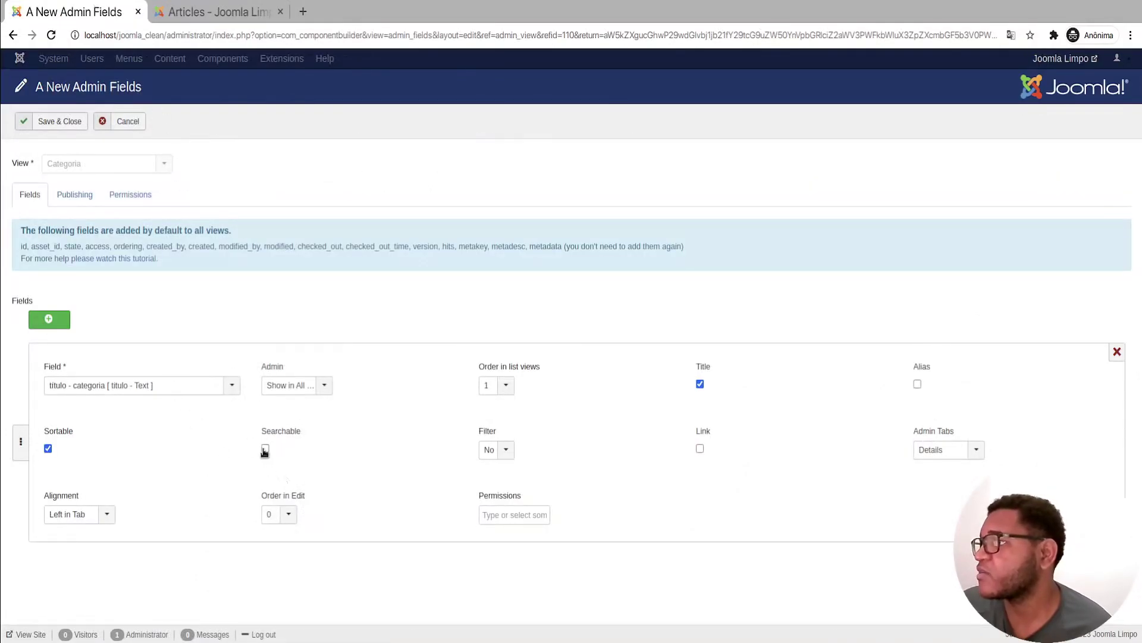
Step: Try a 'fir' title search in Articles, clear it, and tick Link for titulo
click(220, 8)
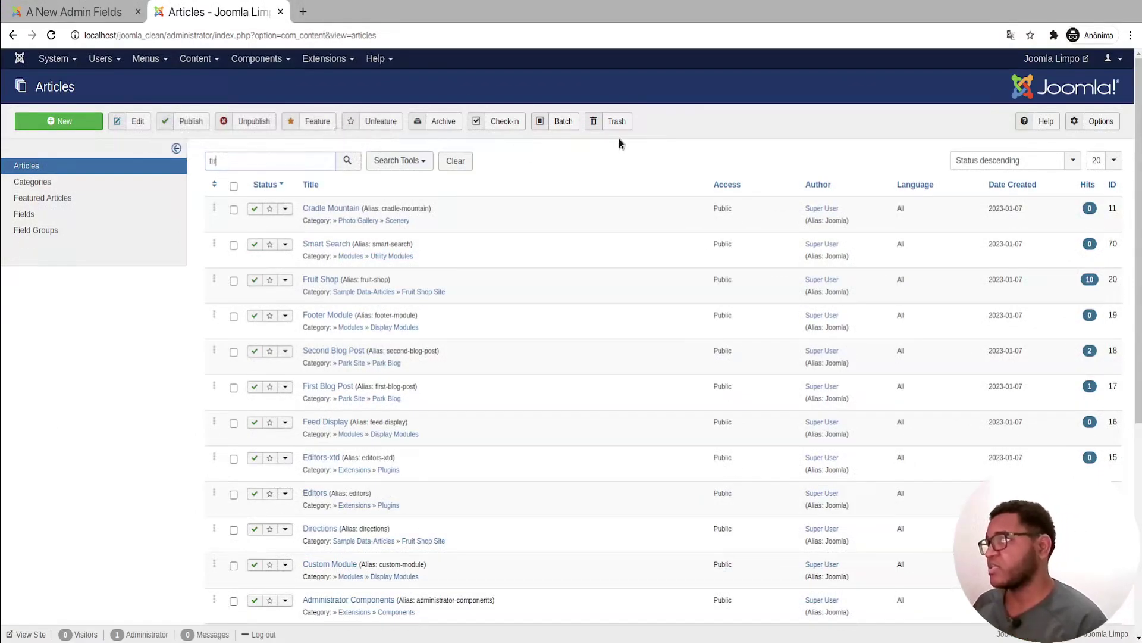
text(fir)
key(Return)
click(457, 161)
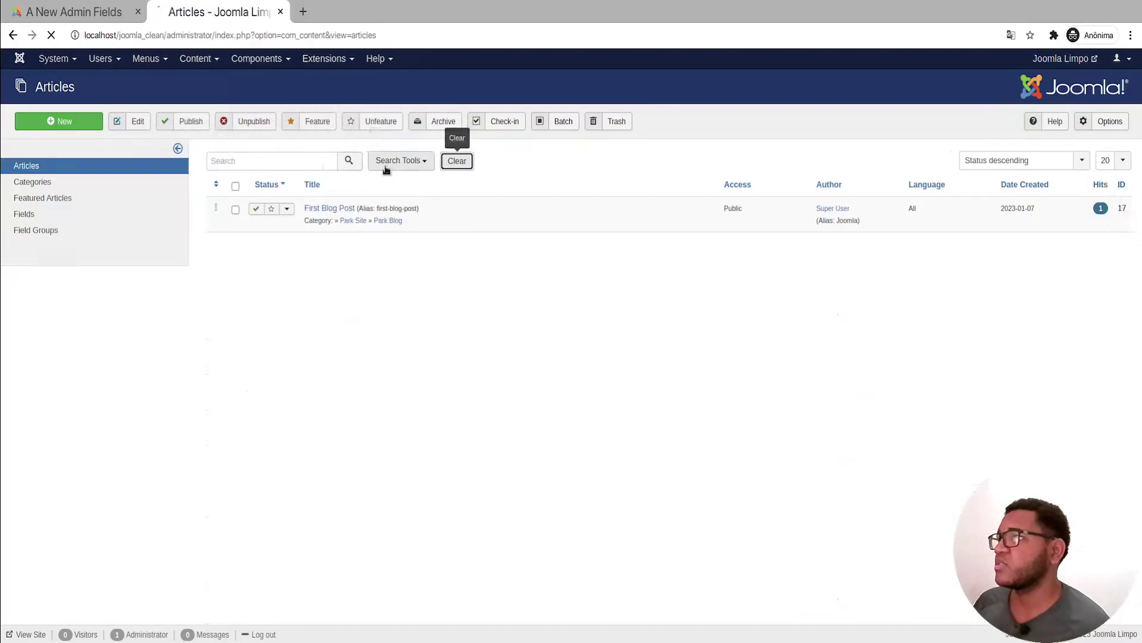
click(47, 11)
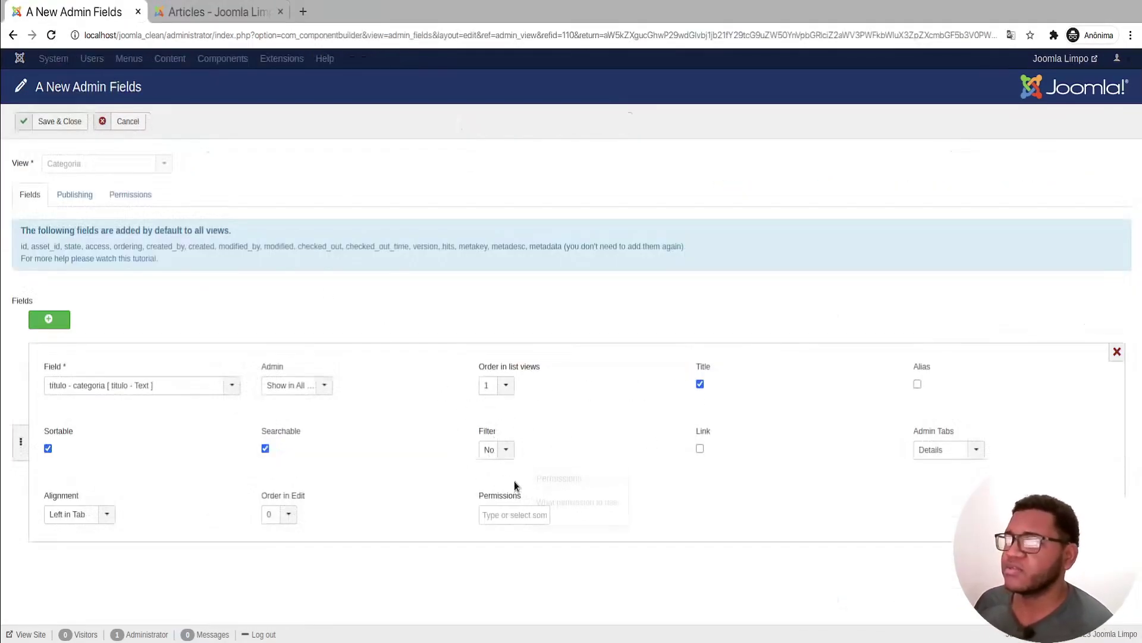
click(700, 448)
Step: Inspect the Cradle Mountain article's Public access and edit page, then return to the fields form
click(201, 13)
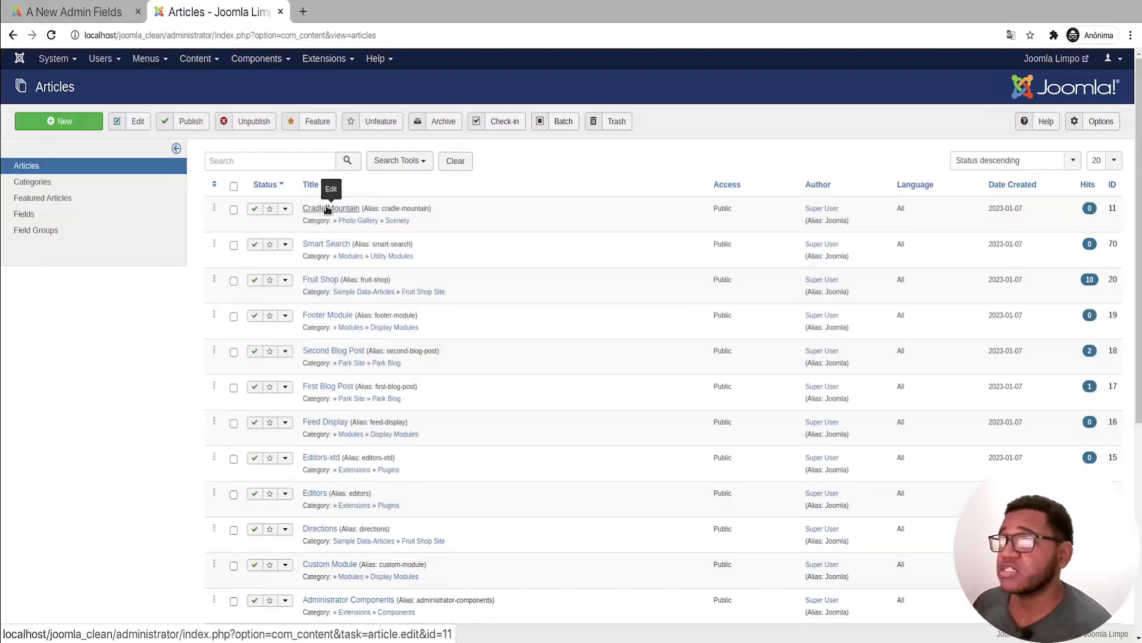
double_click(723, 209)
click(737, 219)
drag(711, 211, 740, 211)
click(724, 206)
double_click(723, 209)
click(723, 208)
double_click(723, 208)
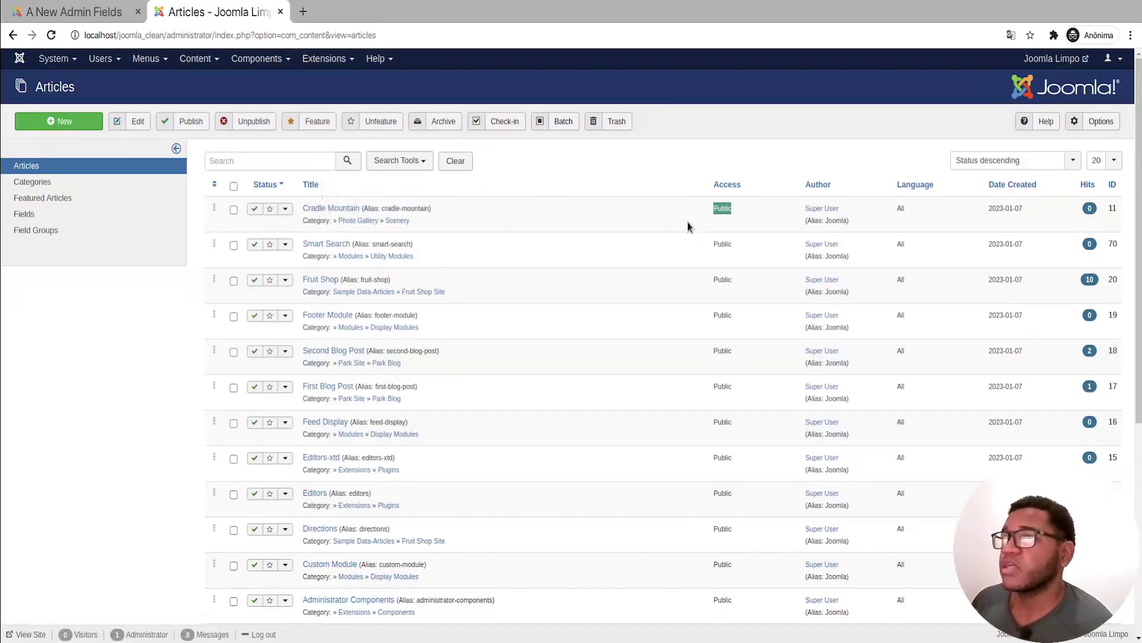
click(740, 220)
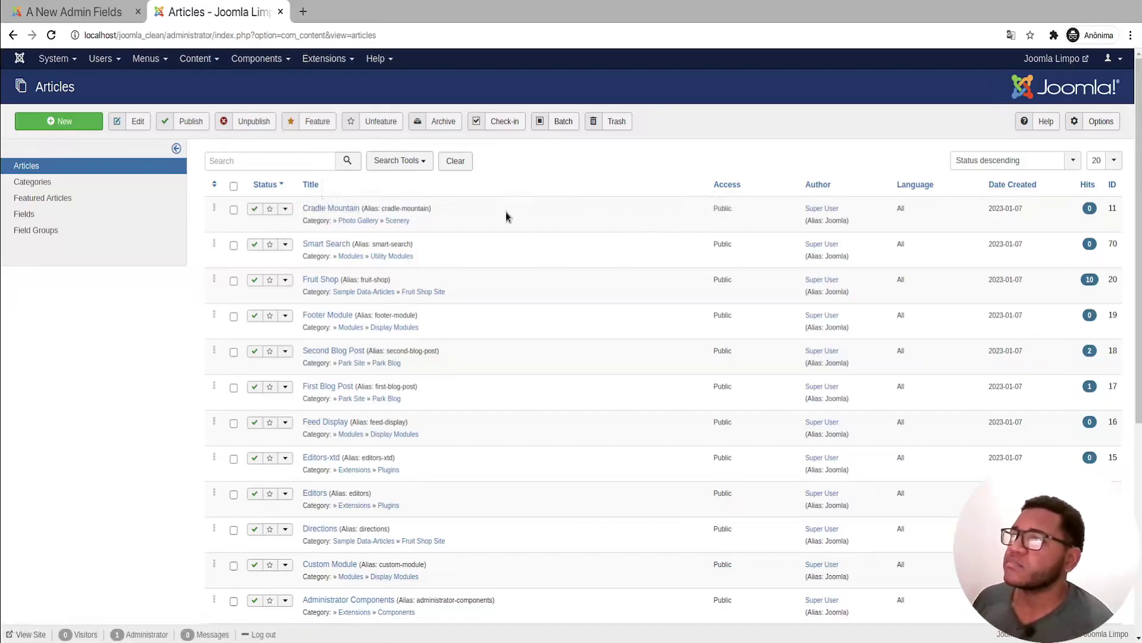
click(332, 208)
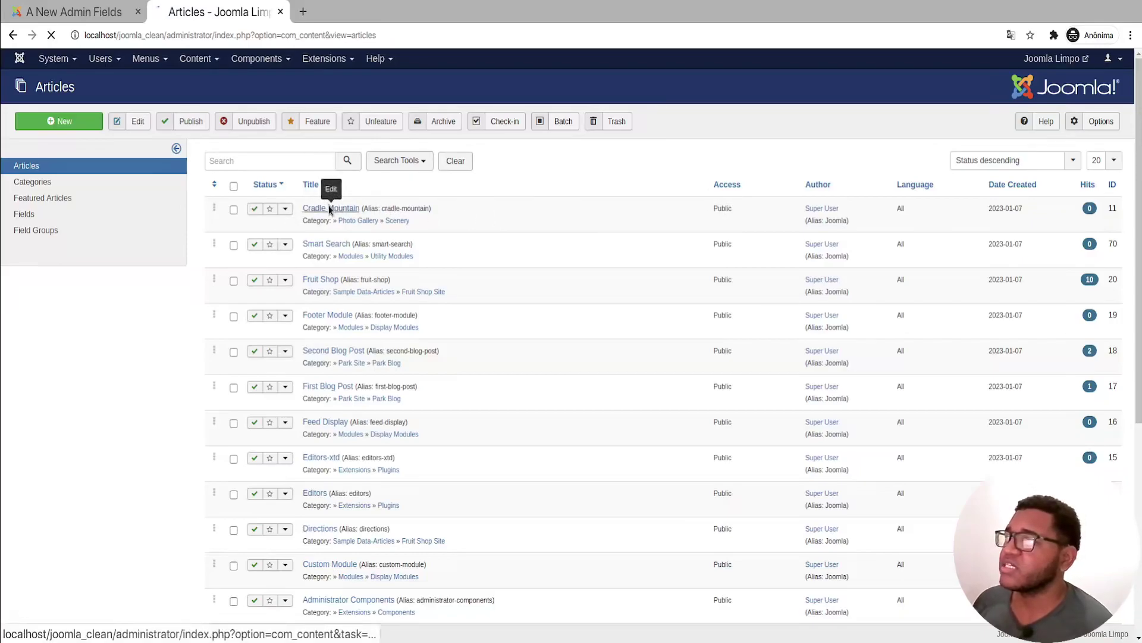
click(433, 121)
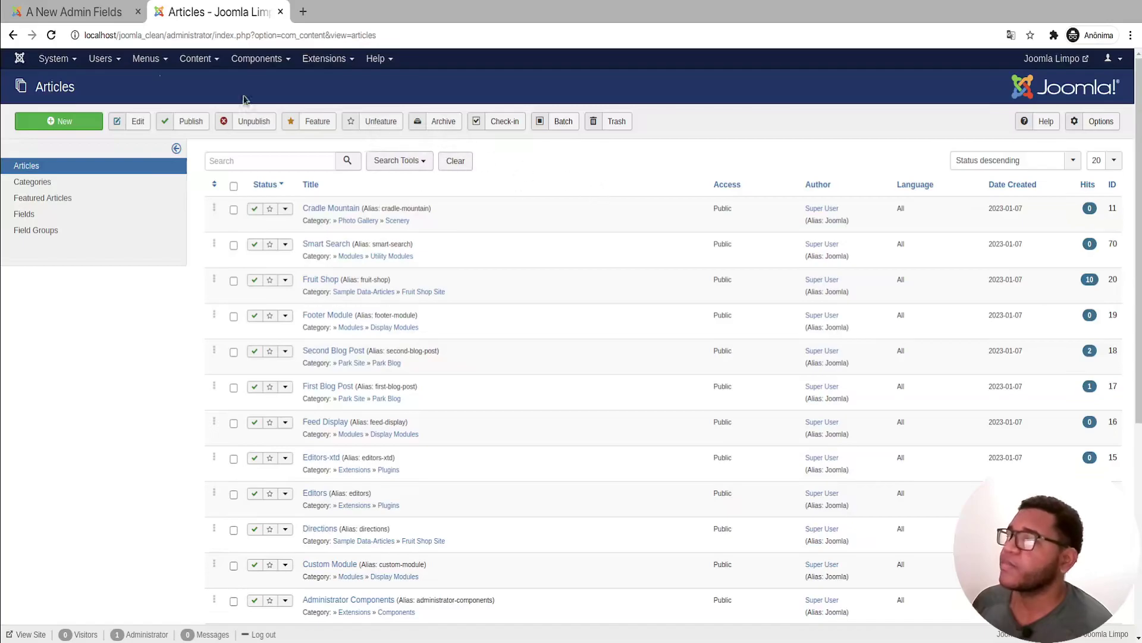
click(96, 18)
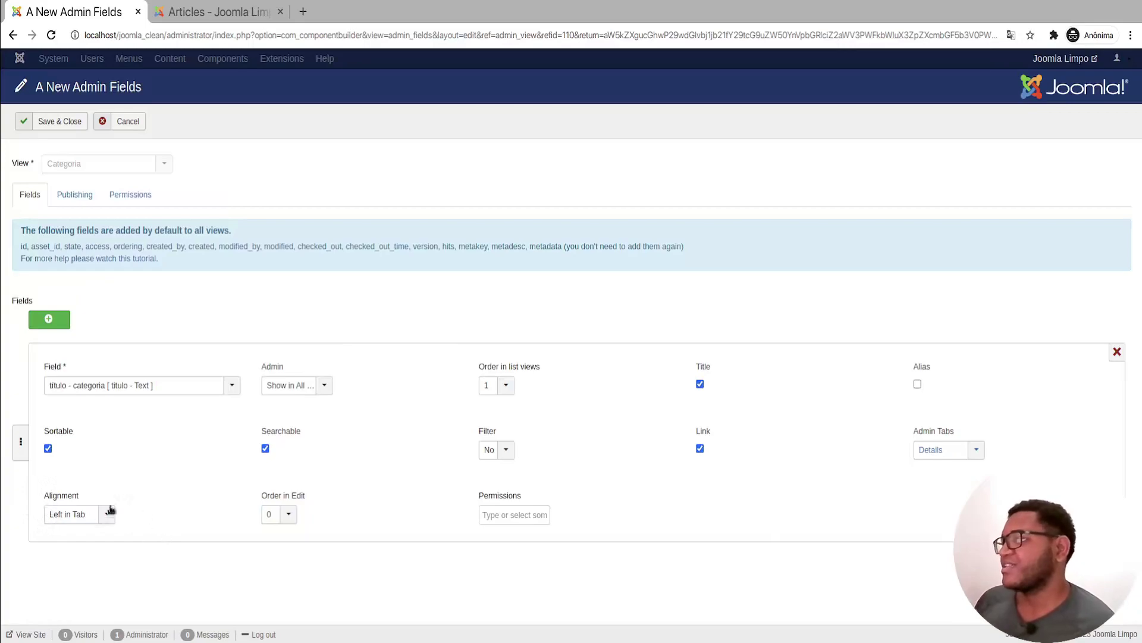
Step: Set titulo's Order in Edit to 1 and Save & Close the admin fields
click(275, 515)
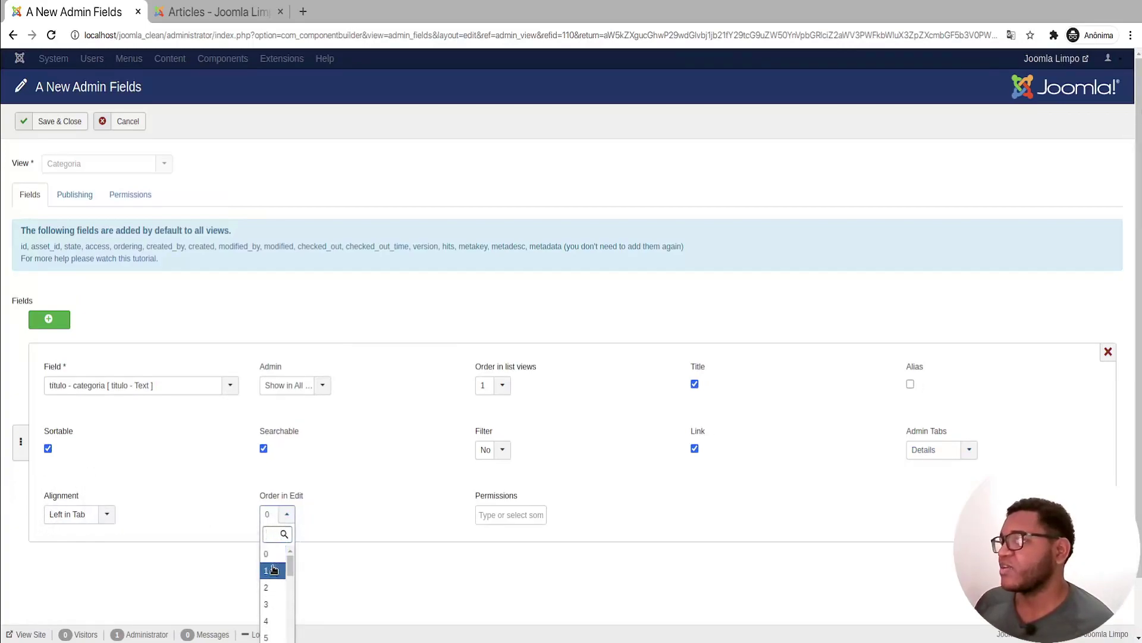
click(285, 564)
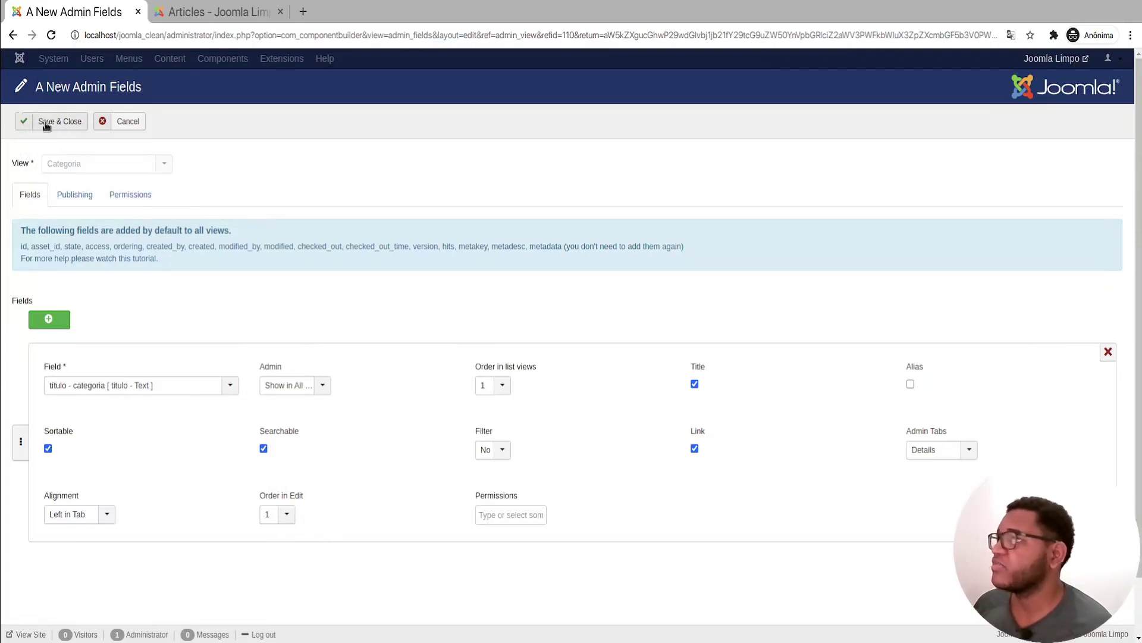
click(51, 123)
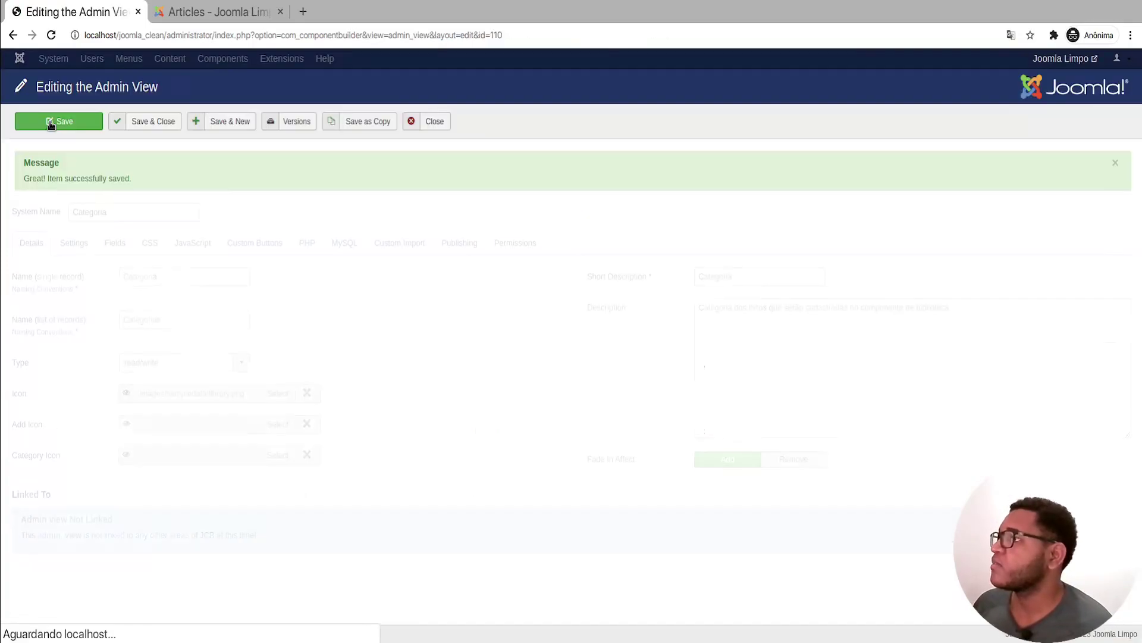
Step: Save and close Categoria, reopen it, and move through JavaScript and Custom Buttons to PHP
click(151, 121)
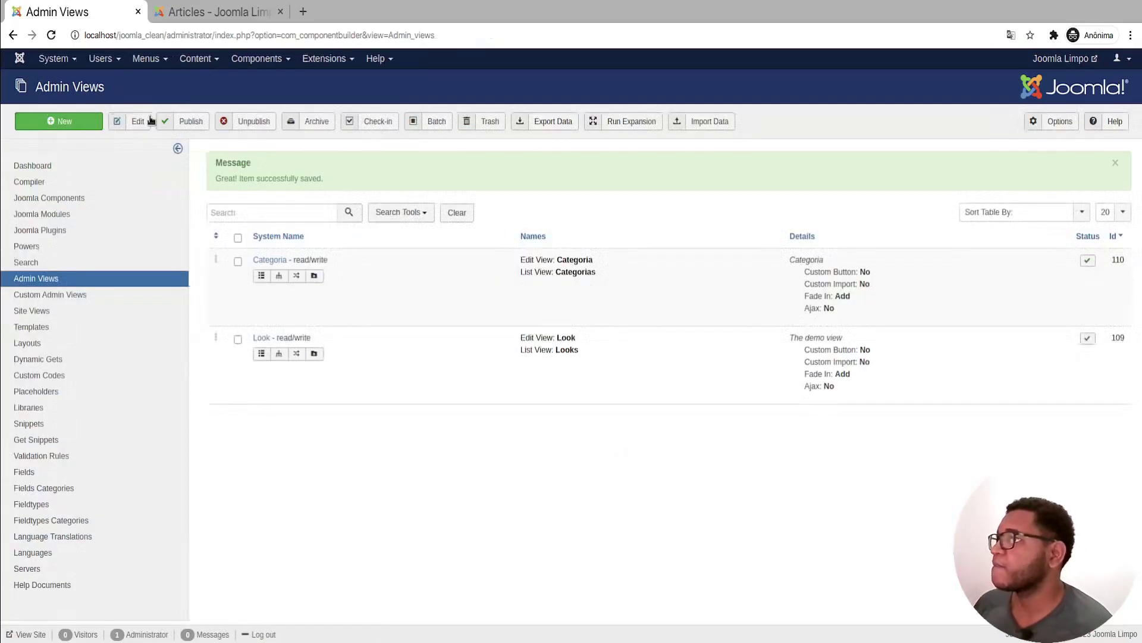
click(269, 260)
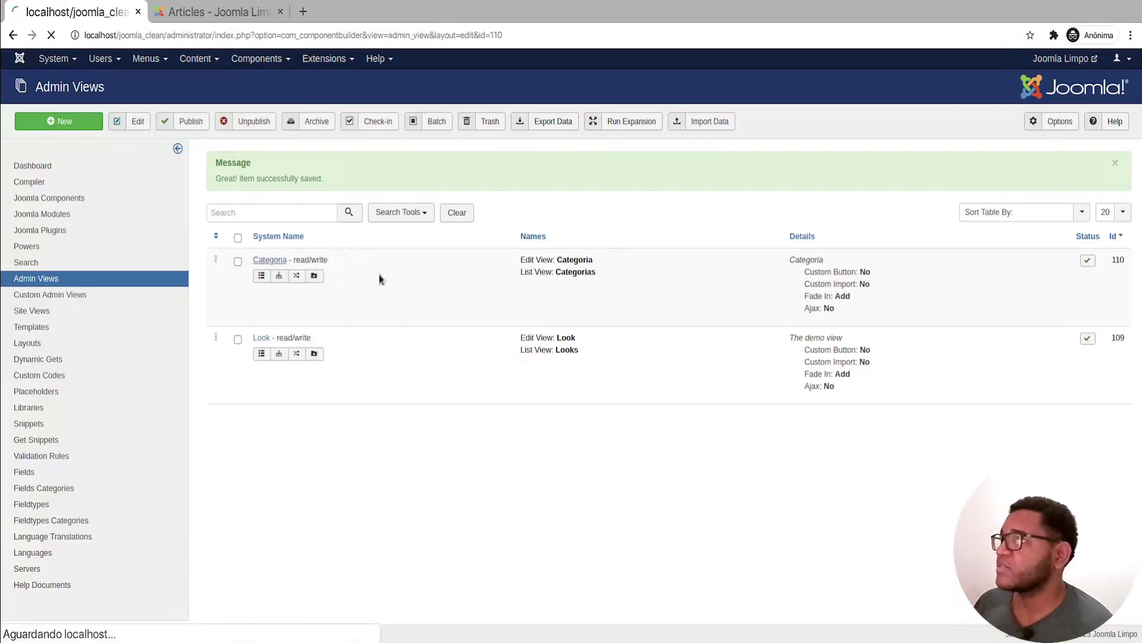
click(195, 195)
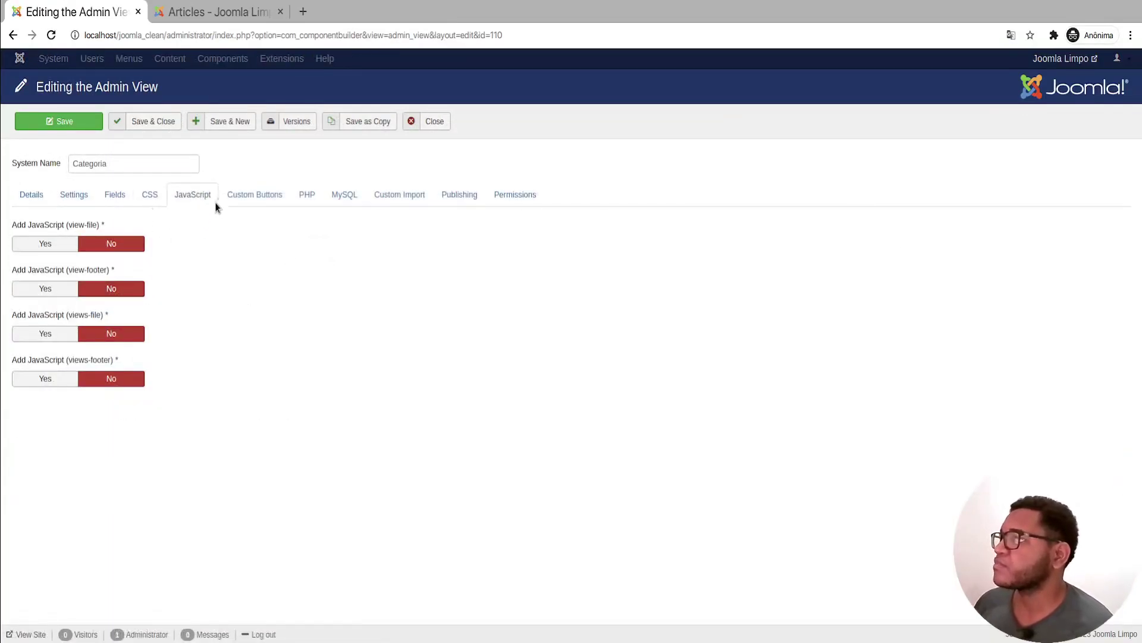
click(241, 197)
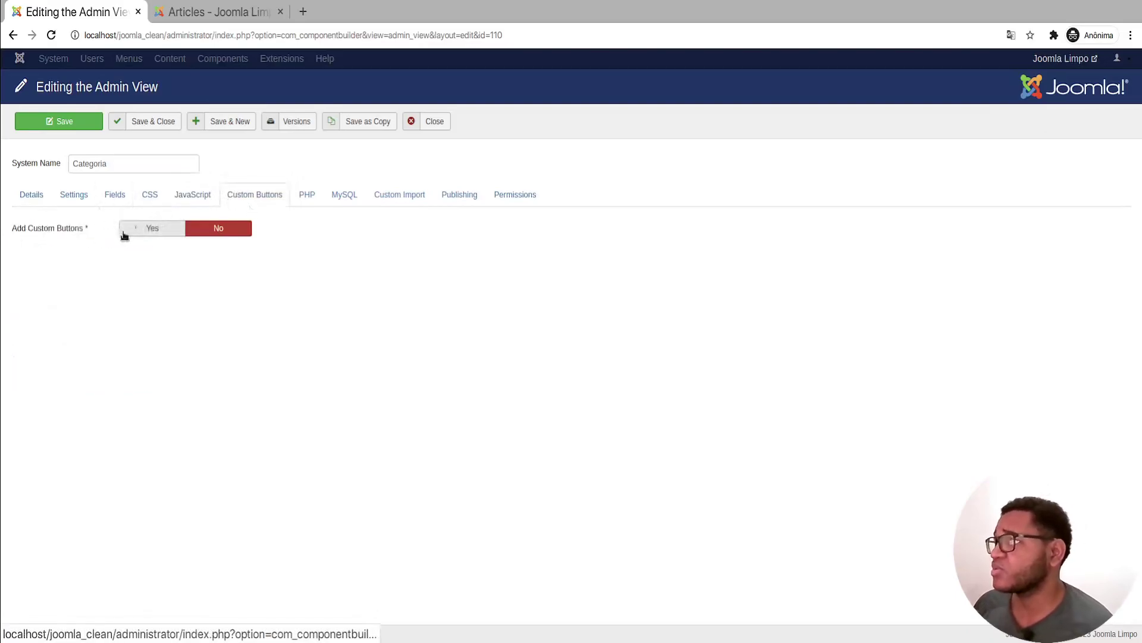
click(307, 196)
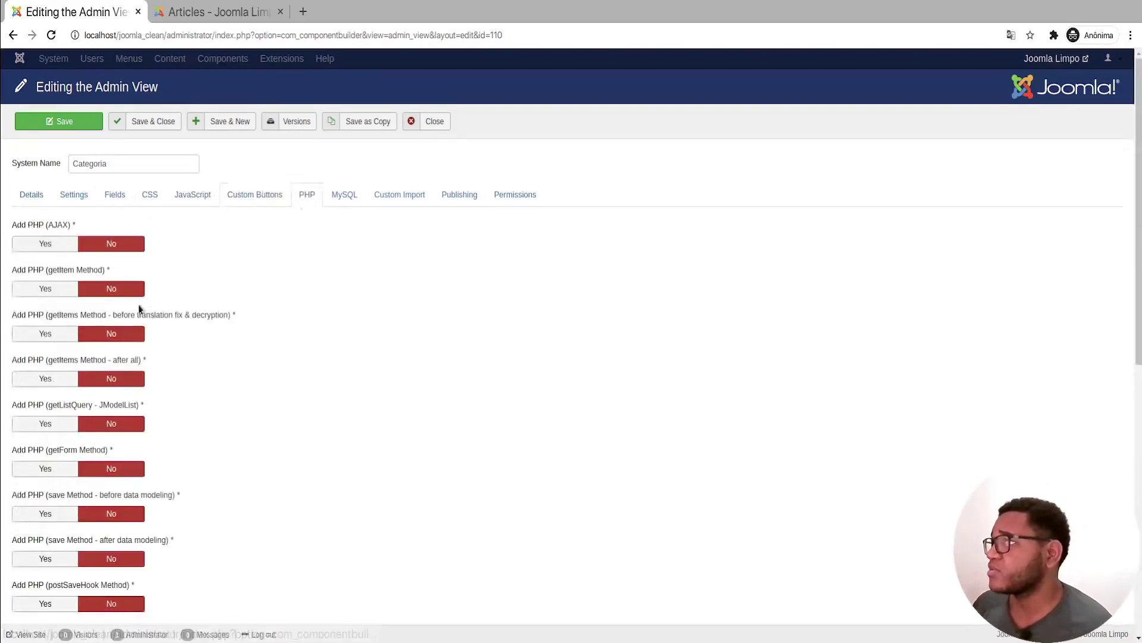
Step: Enable 'Add PHP (save Method - before data modeling)' and start typing code in its editor
scroll(234, 360, down, 8)
scroll(250, 357, up, 3)
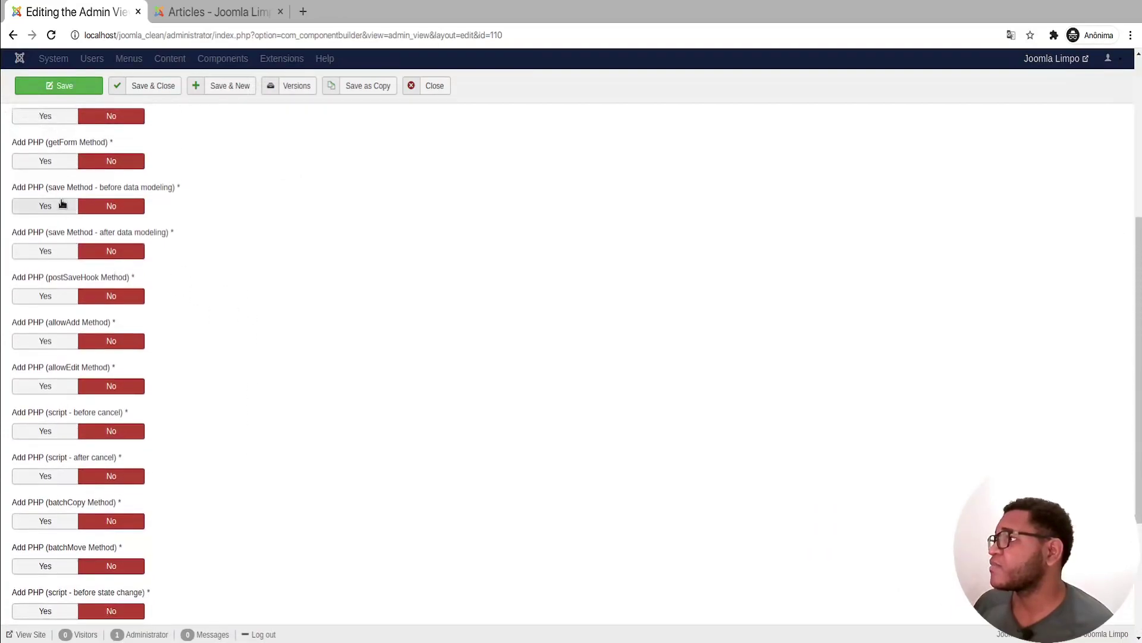
click(30, 208)
click(213, 432)
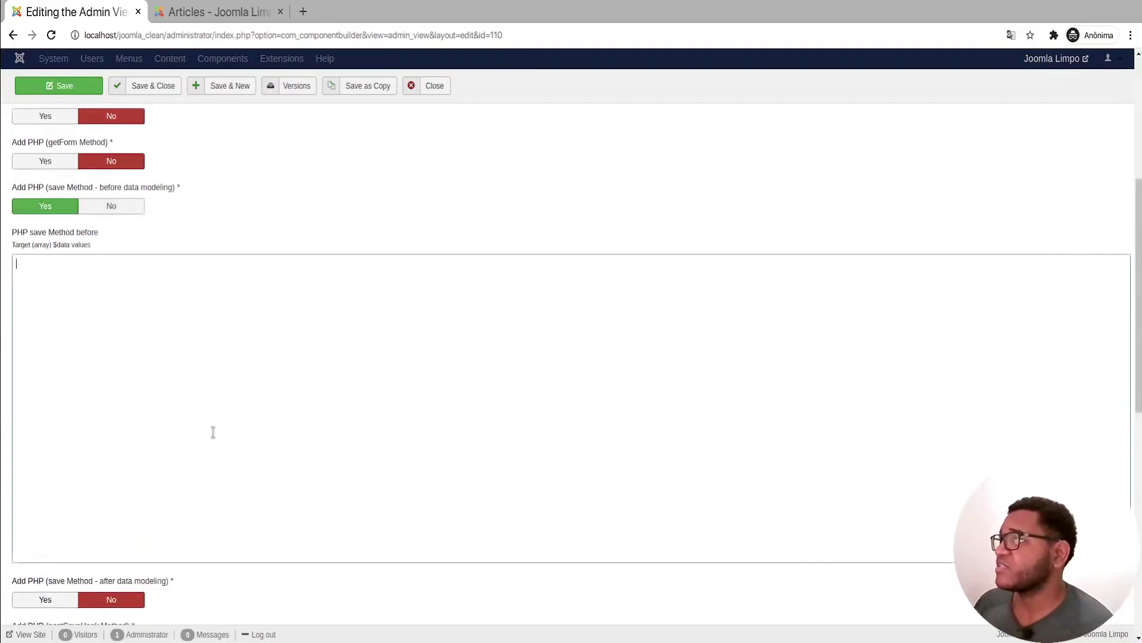
click(176, 328)
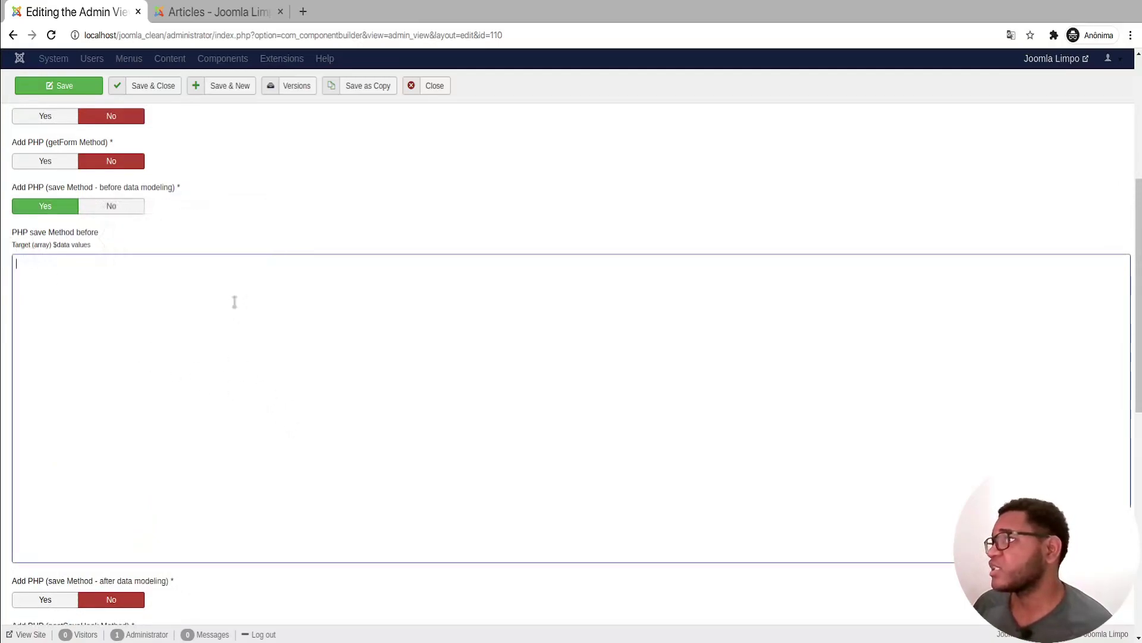
text($datra)
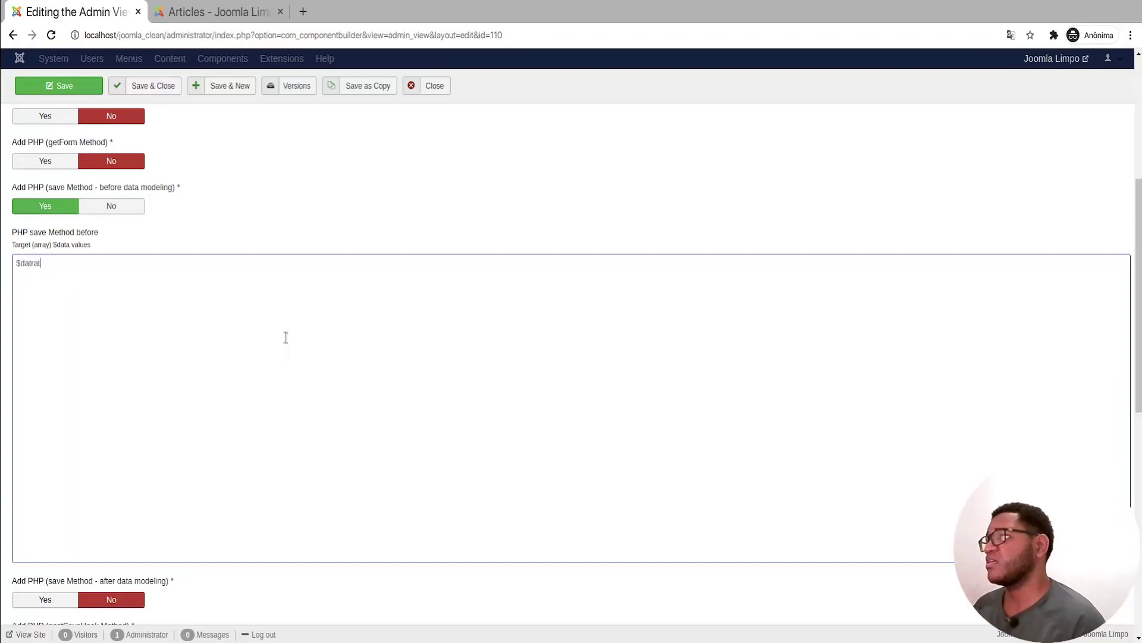
Step: Delete the unfinished $datra code and set that save hook back to No
key(ctrl+a)
key(BackSpace)
click(138, 209)
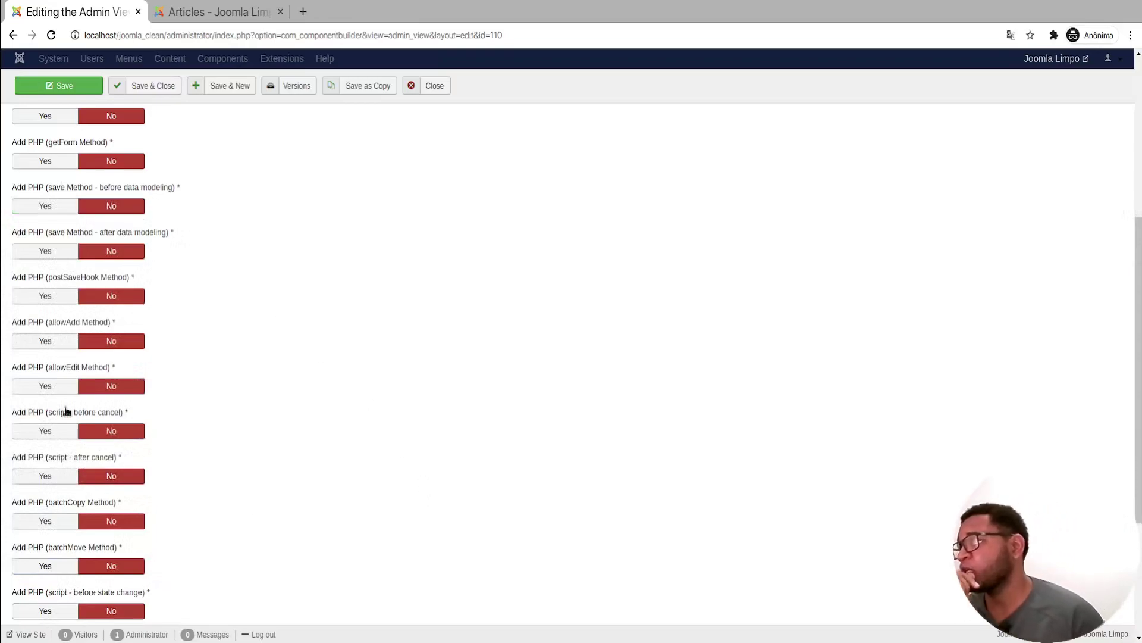
scroll(64, 419, up, 4)
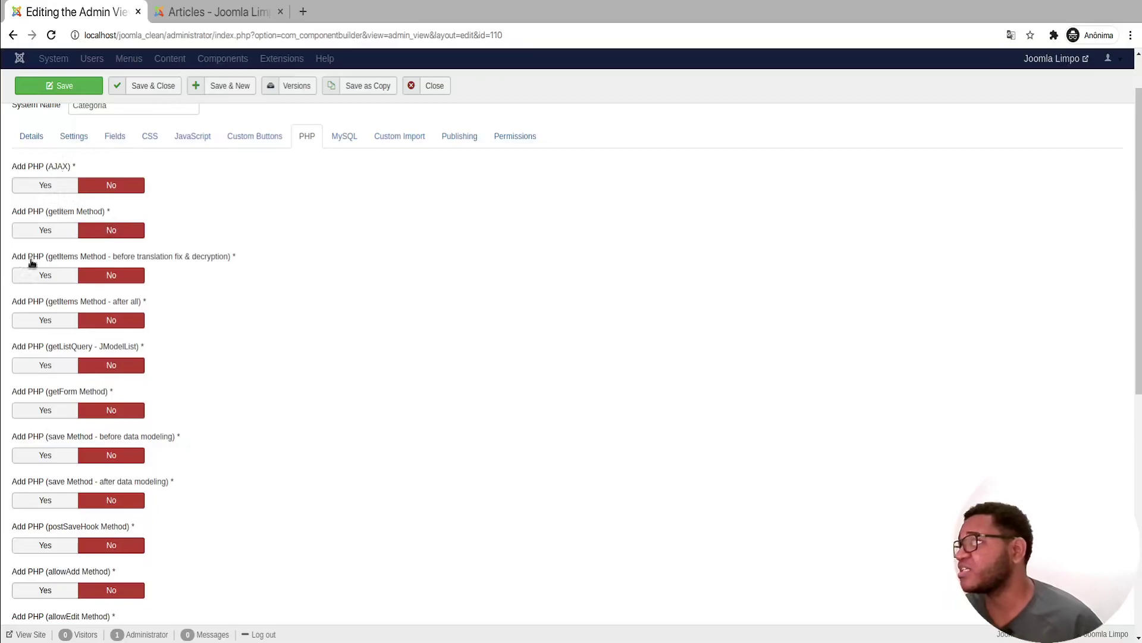
scroll(67, 328, down, 2)
scroll(70, 330, down, 6)
scroll(72, 321, up, 8)
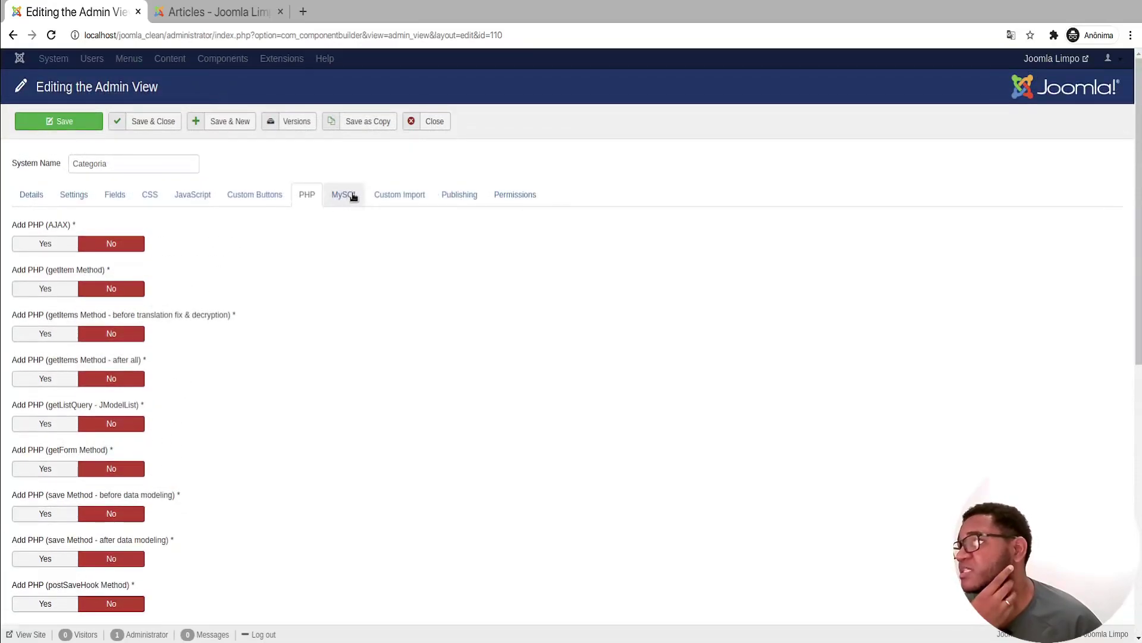
Step: Review the MySQL, Custom Import, Publishing, Permissions and CSS tabs of Categoria
click(352, 196)
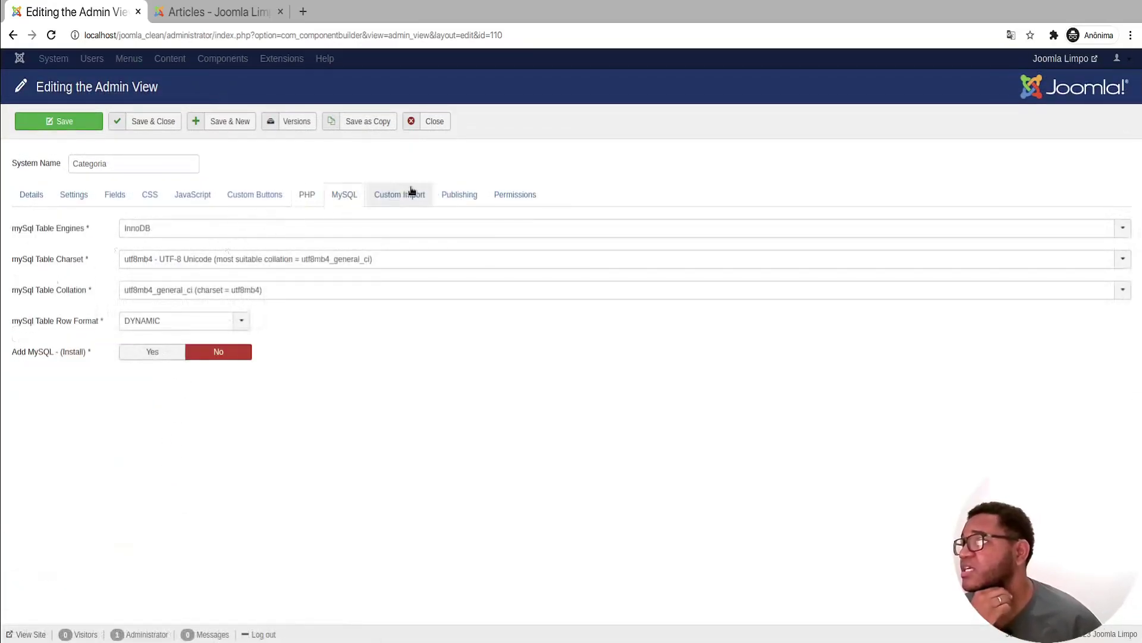
click(409, 194)
click(476, 199)
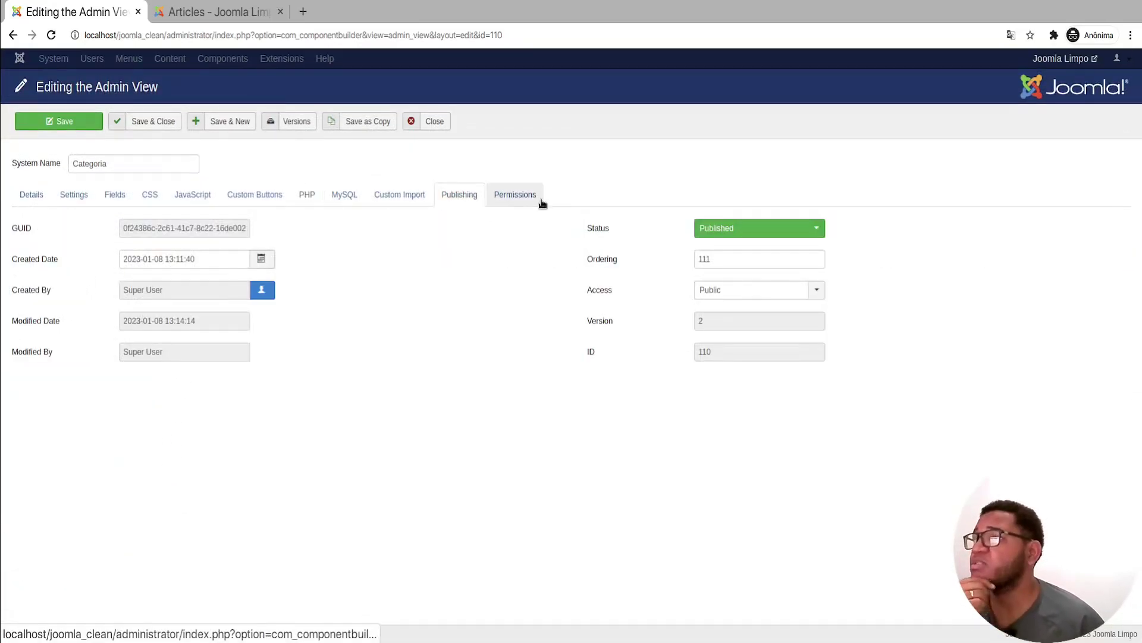
click(536, 201)
click(154, 201)
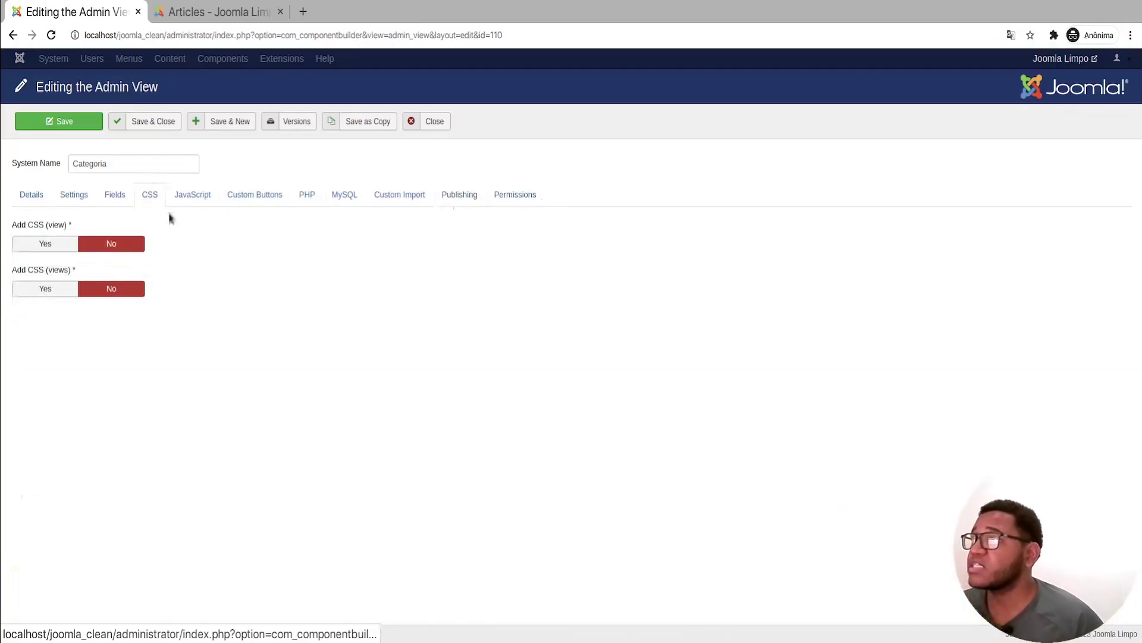
Step: Toggle Add CSS (view) to Yes and back to No, then close the Categoria editor
click(35, 241)
click(116, 246)
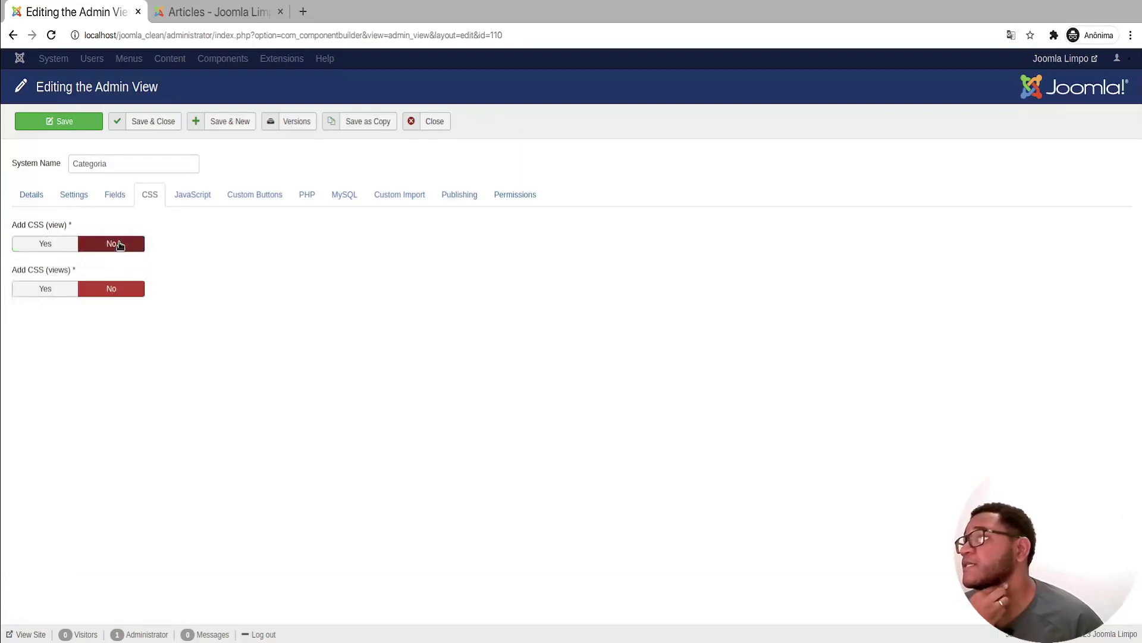
click(20, 201)
click(432, 120)
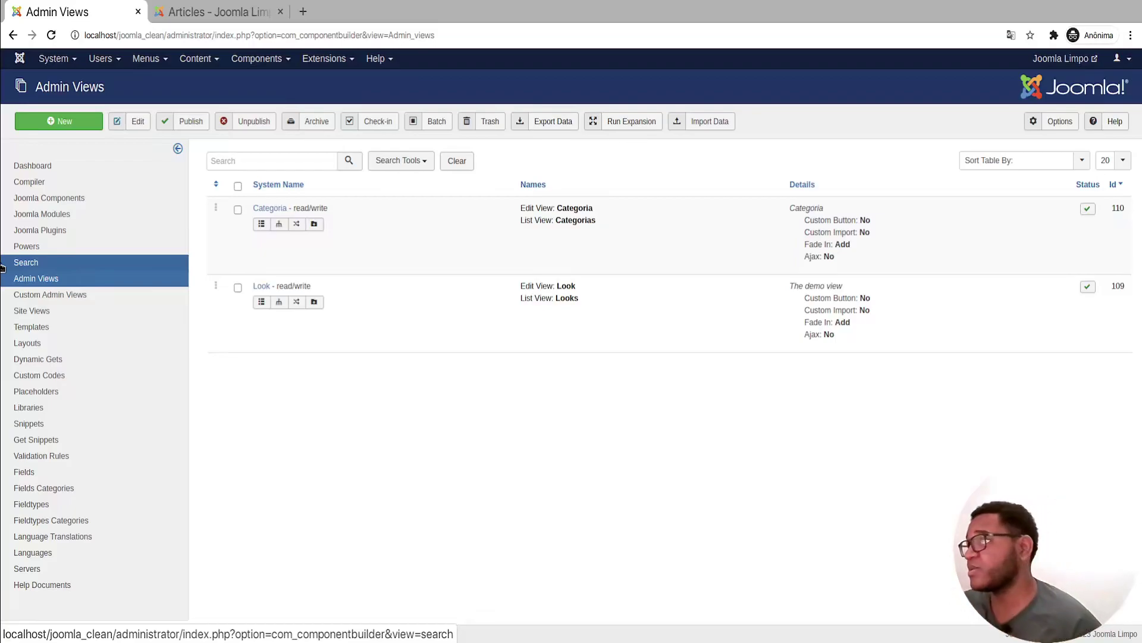
Step: Create a new Joomla component and enter its System Name as Biblioteca
click(72, 199)
click(63, 123)
text(Bibliotexca)
key(ctrl+a)
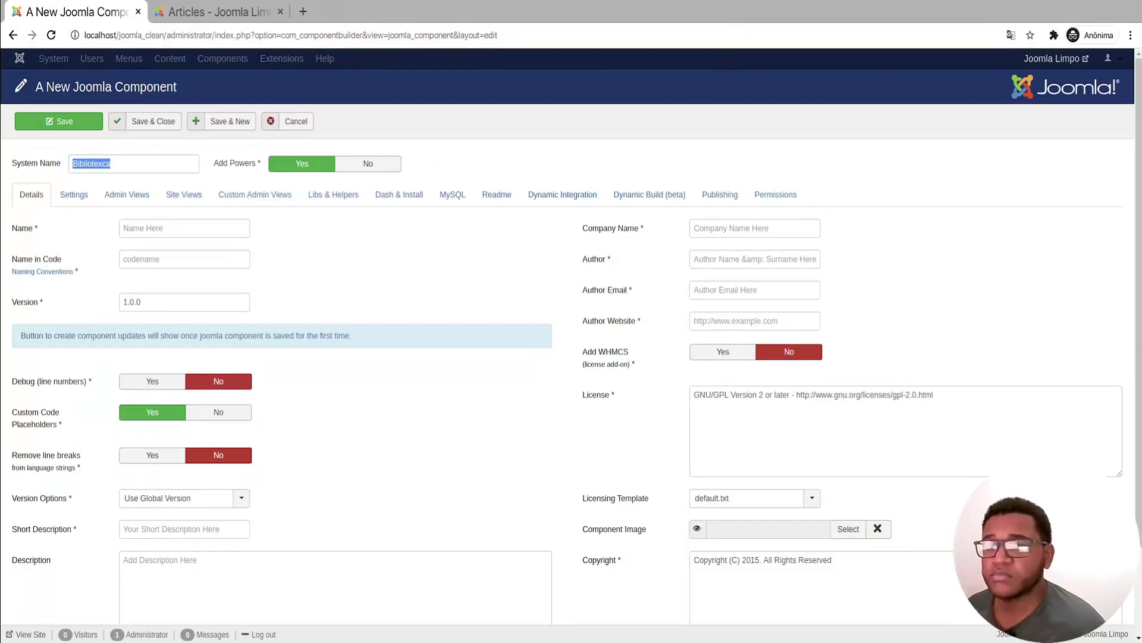
text(B)
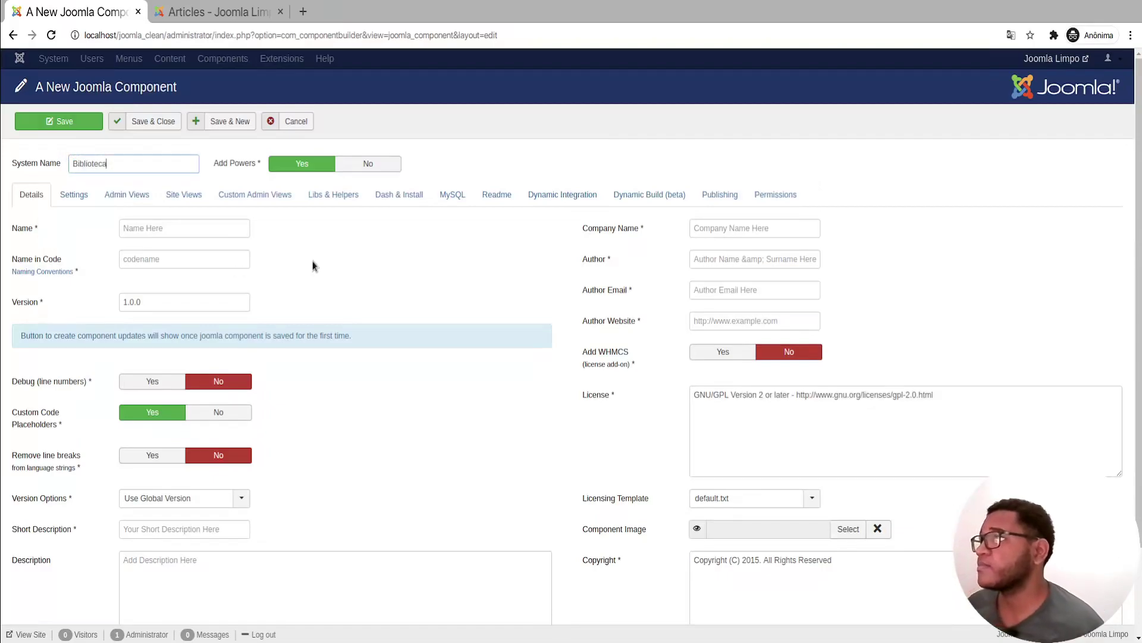
Step: Set the component Name to Biblioteca and begin the code name with 'b'
click(161, 233)
text(Biblioteca)
key(Tab)
key(Tab)
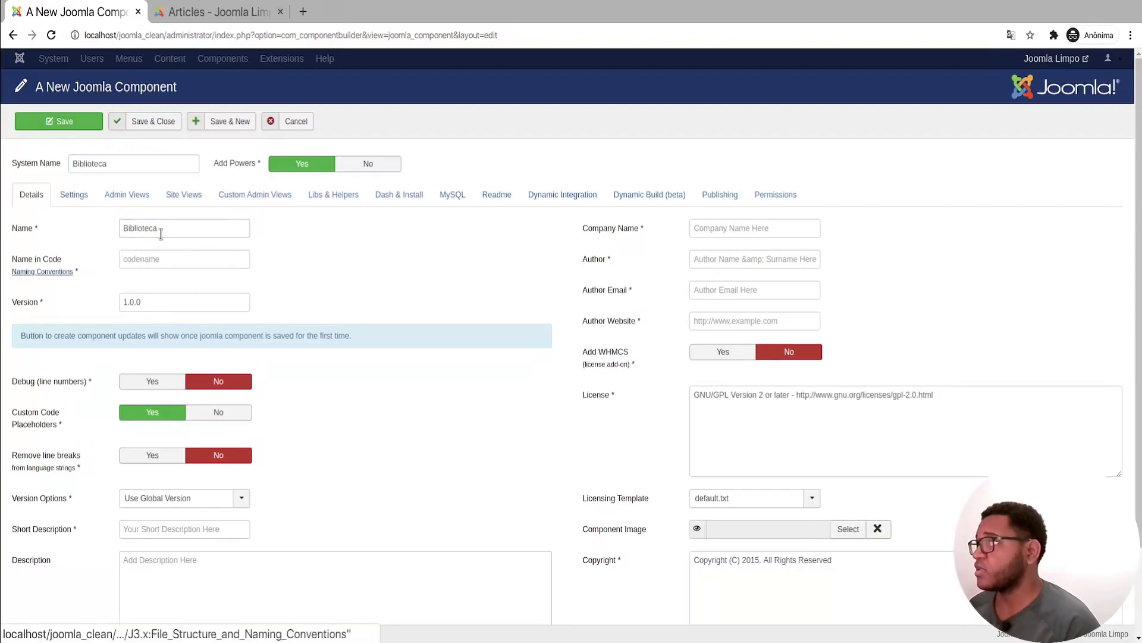
text(biblioteca)
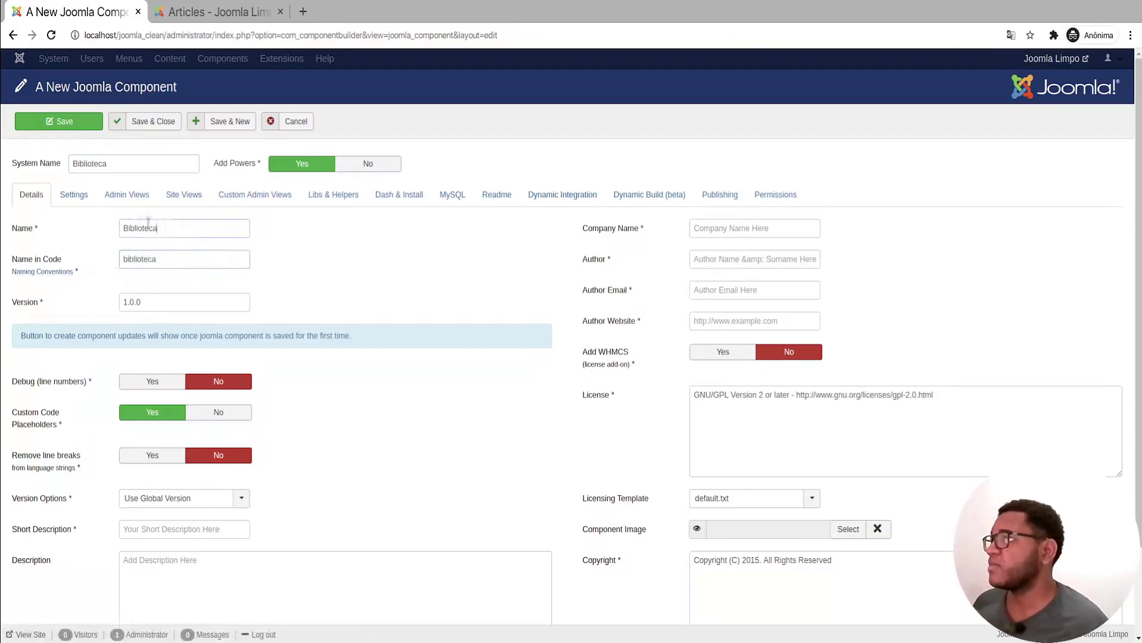
double_click(148, 227)
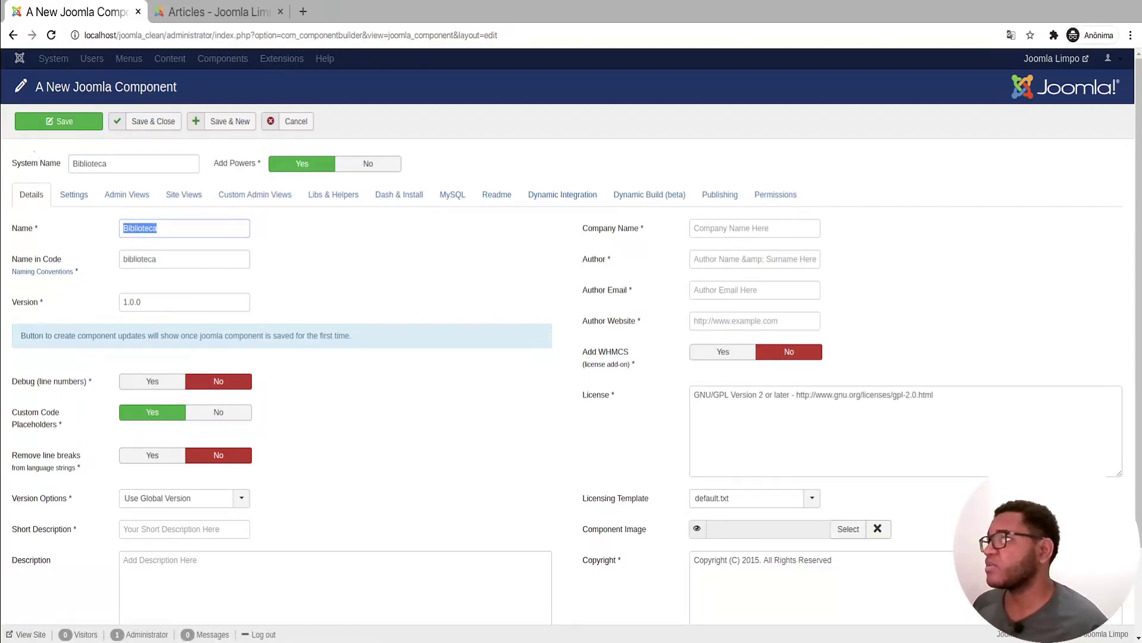
click(221, 14)
click(257, 58)
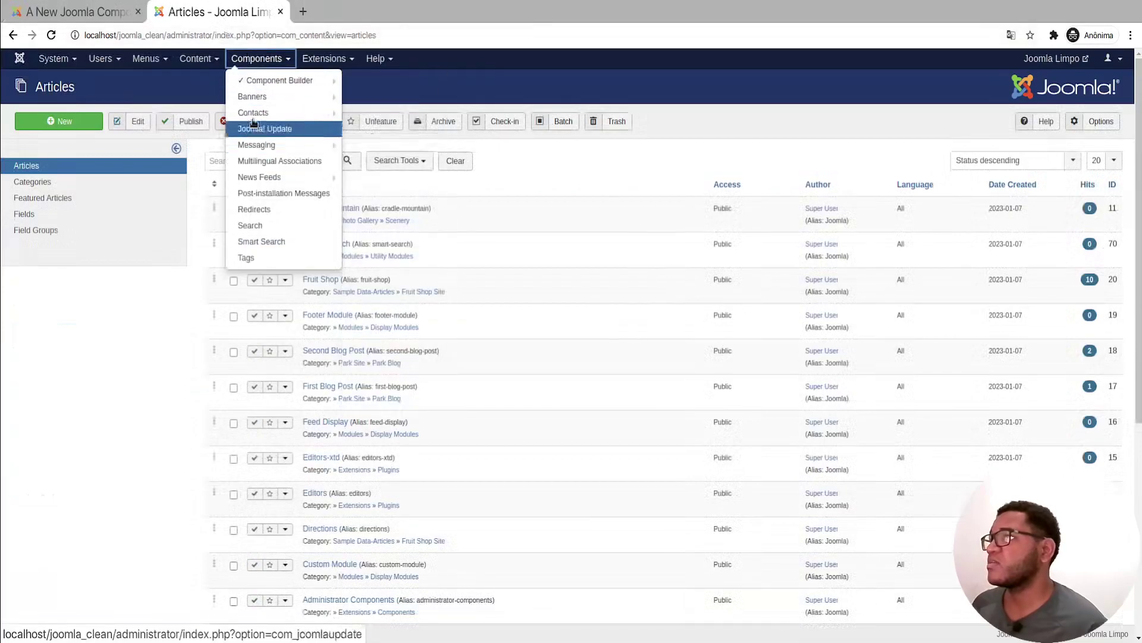
click(104, 15)
click(332, 308)
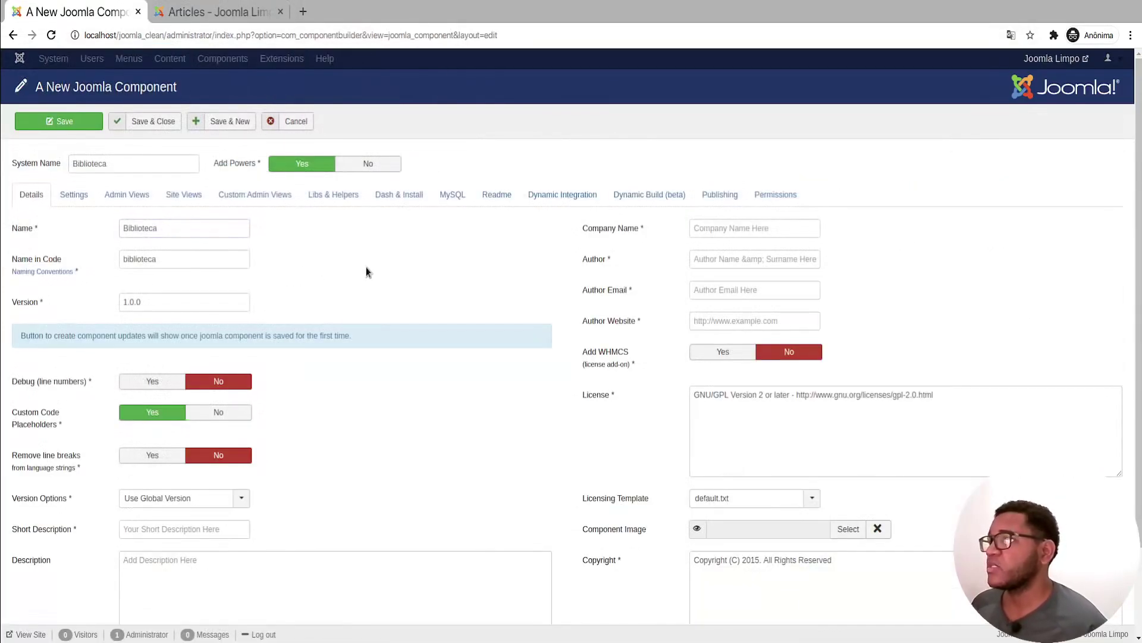
Step: Enter the short description 'Componente da biblioteca.'
scroll(74, 358, down, 2)
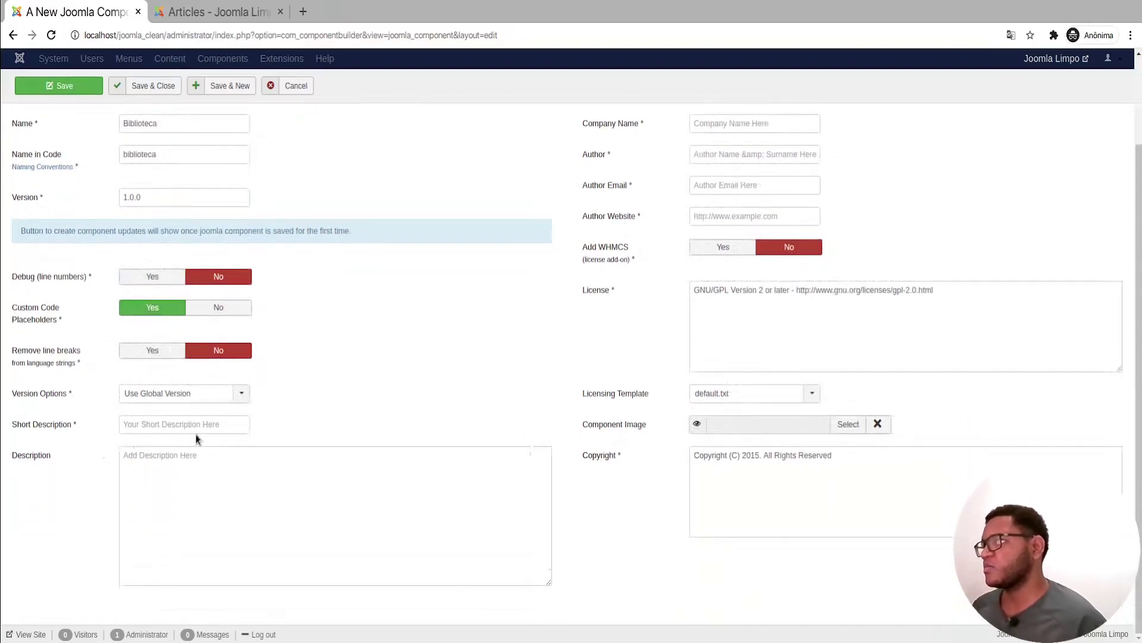
click(191, 428)
text(Componente da biblioteca)
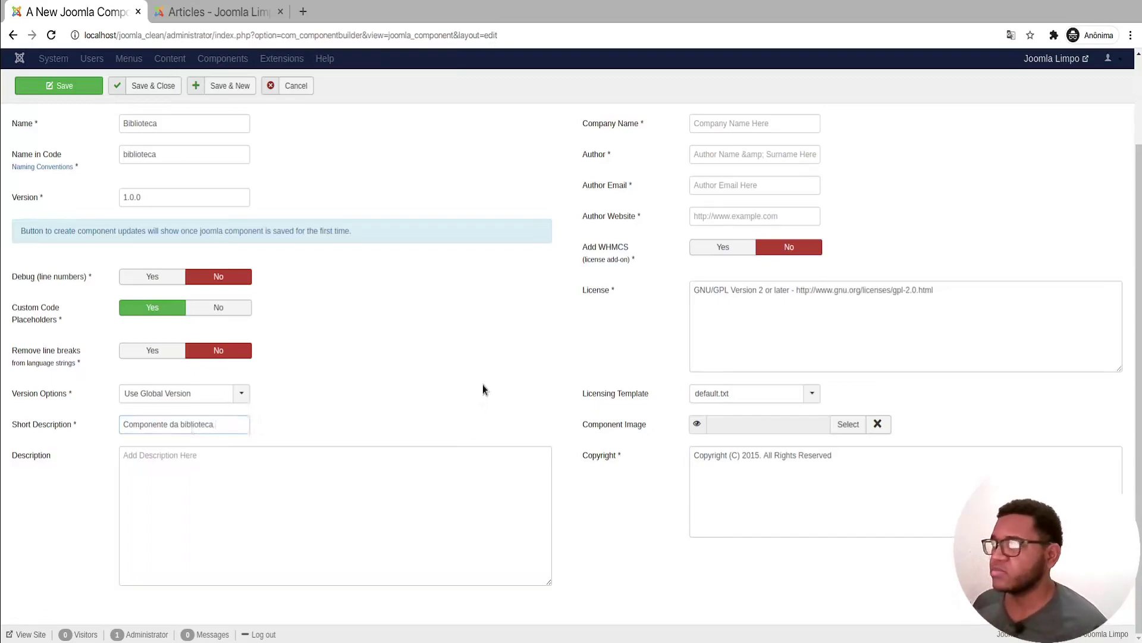
scroll(823, 293, up, 2)
click(810, 228)
text(David Tech)
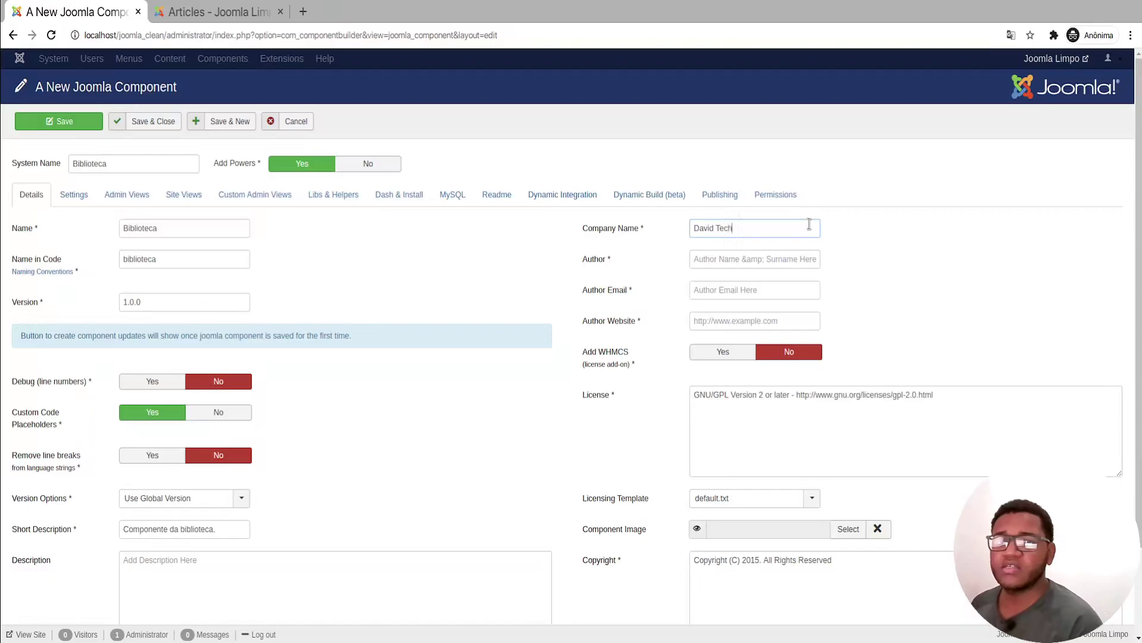
key(Tab)
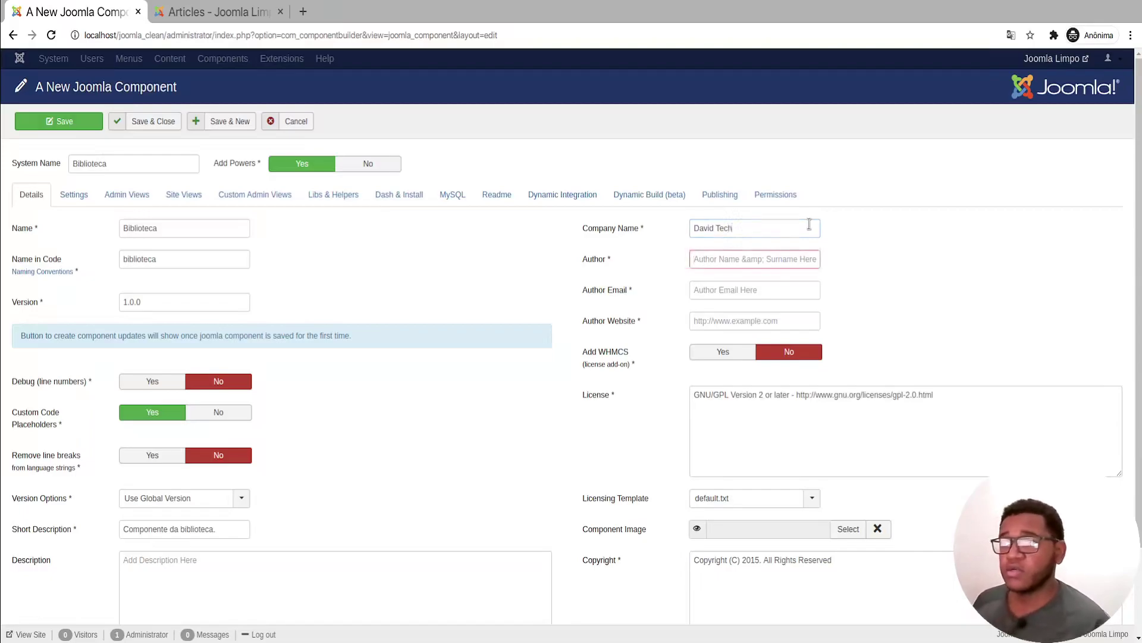
text(David)
key(Tab)
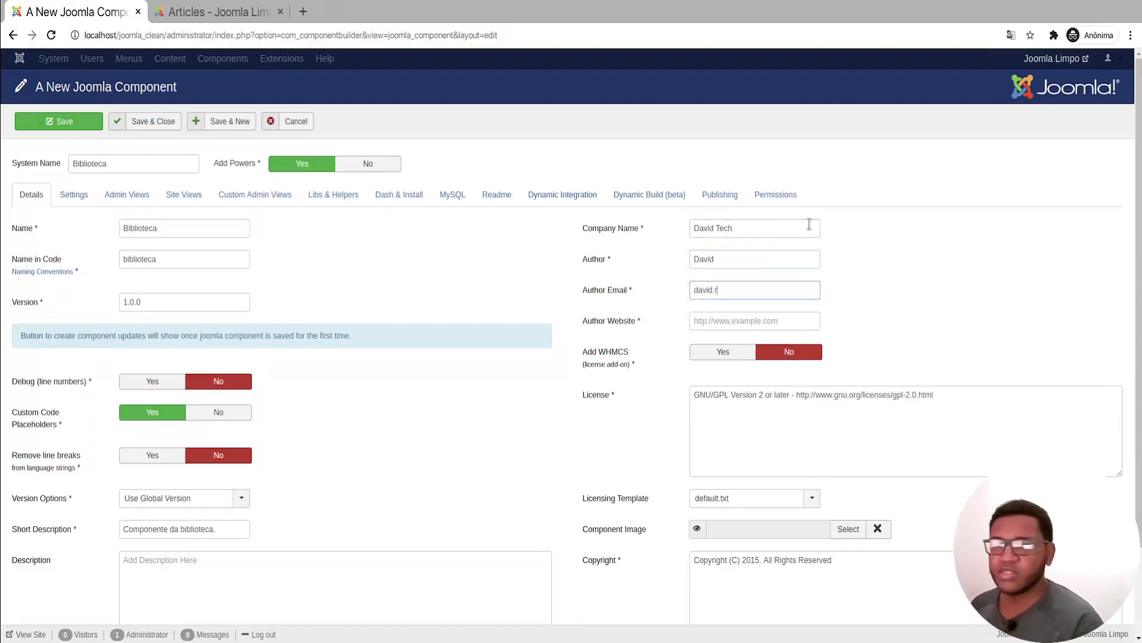
key(Tab)
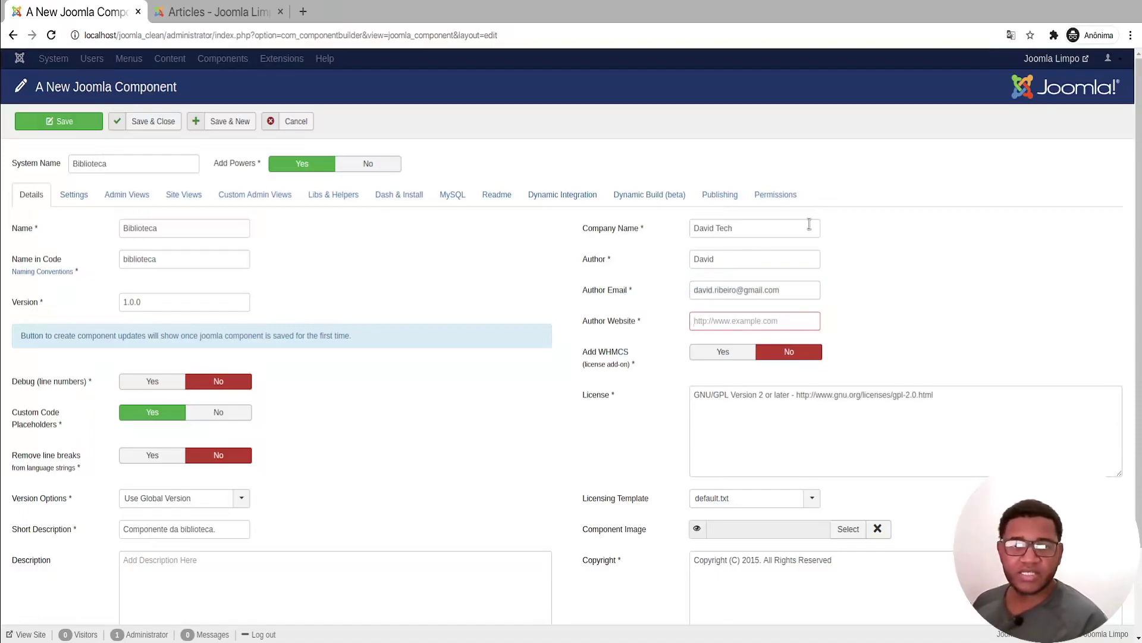
text(https://google.com.br)
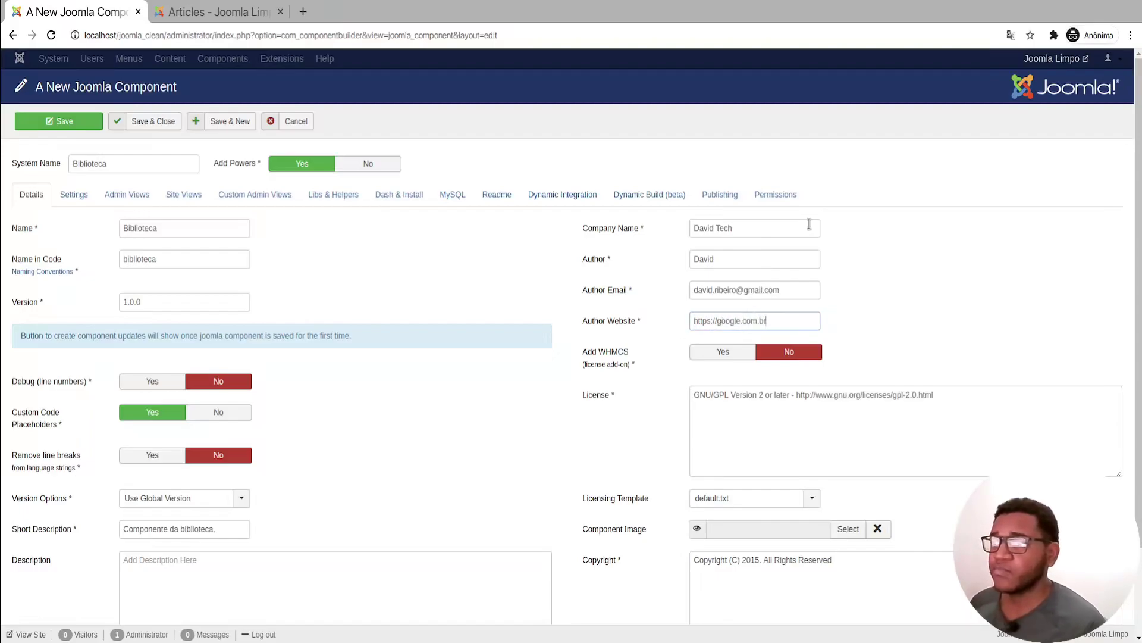
Step: Switch the WHMCS licensing add-on on and back off, then select the License text
click(735, 357)
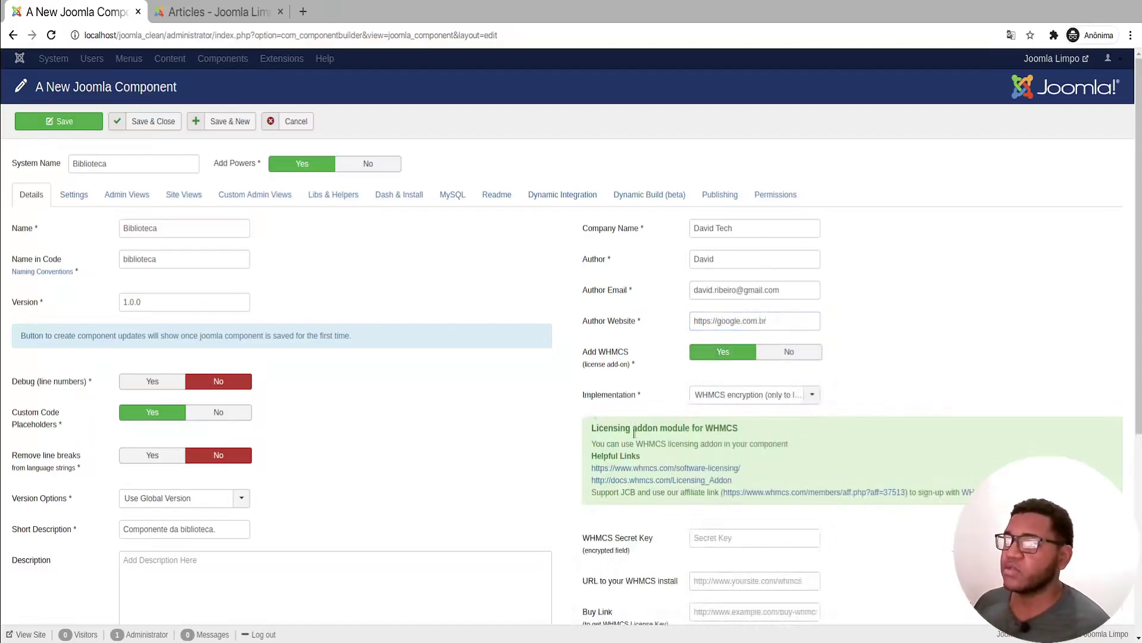
scroll(665, 494, down, 1)
scroll(665, 494, down, 2)
triple_click(793, 247)
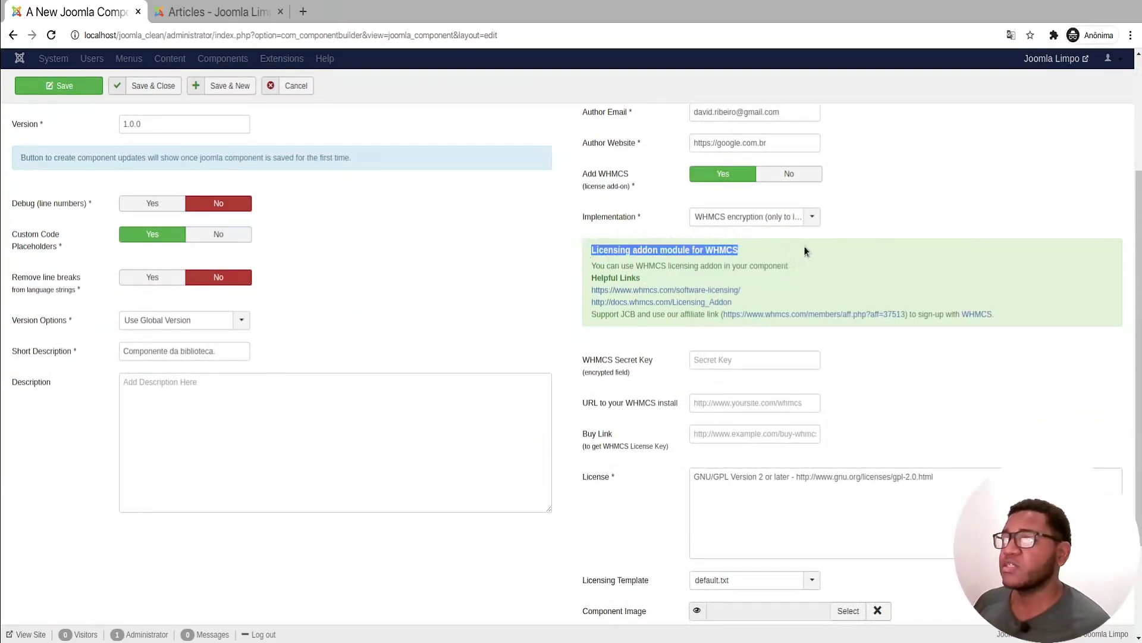
click(763, 217)
click(789, 173)
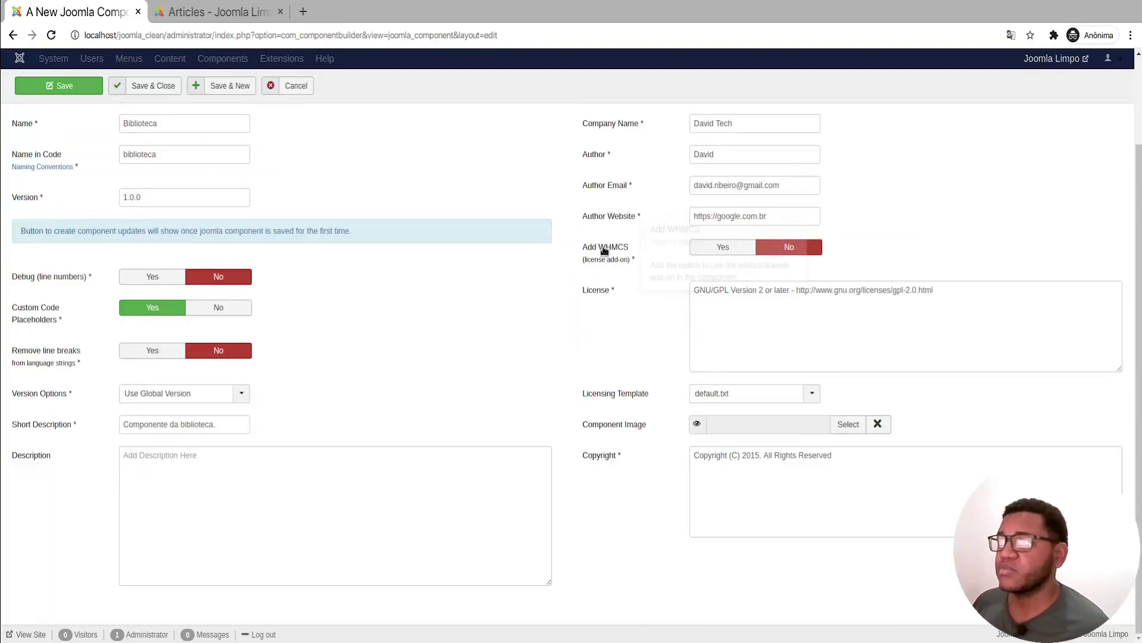
triple_click(905, 288)
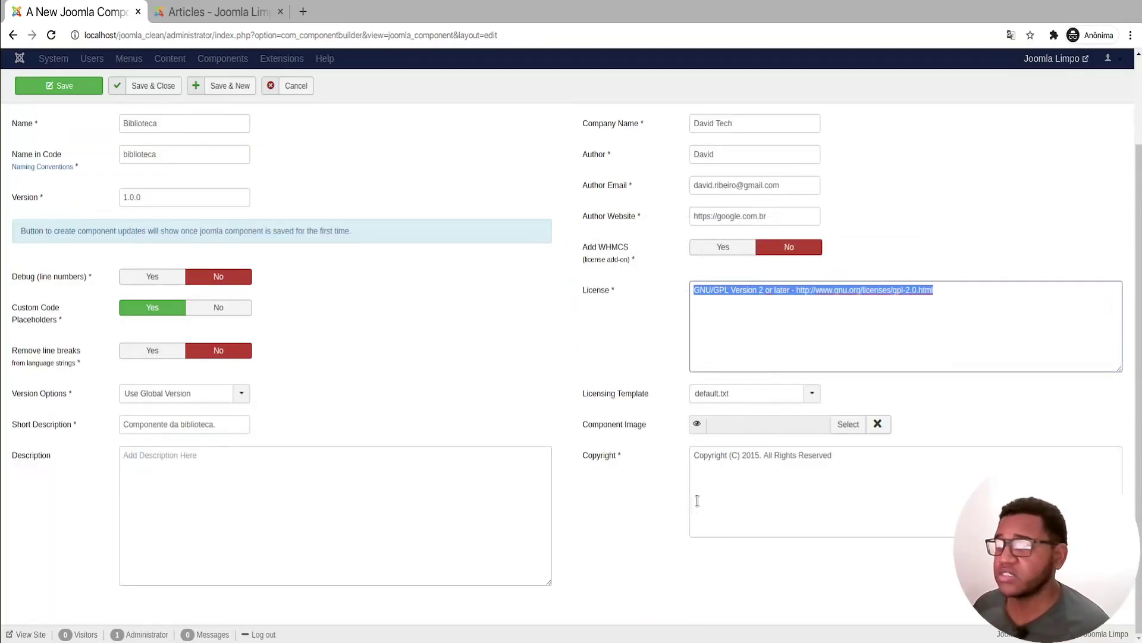
Step: Set library.png from the sampledata folder as the component image
click(848, 425)
click(281, 216)
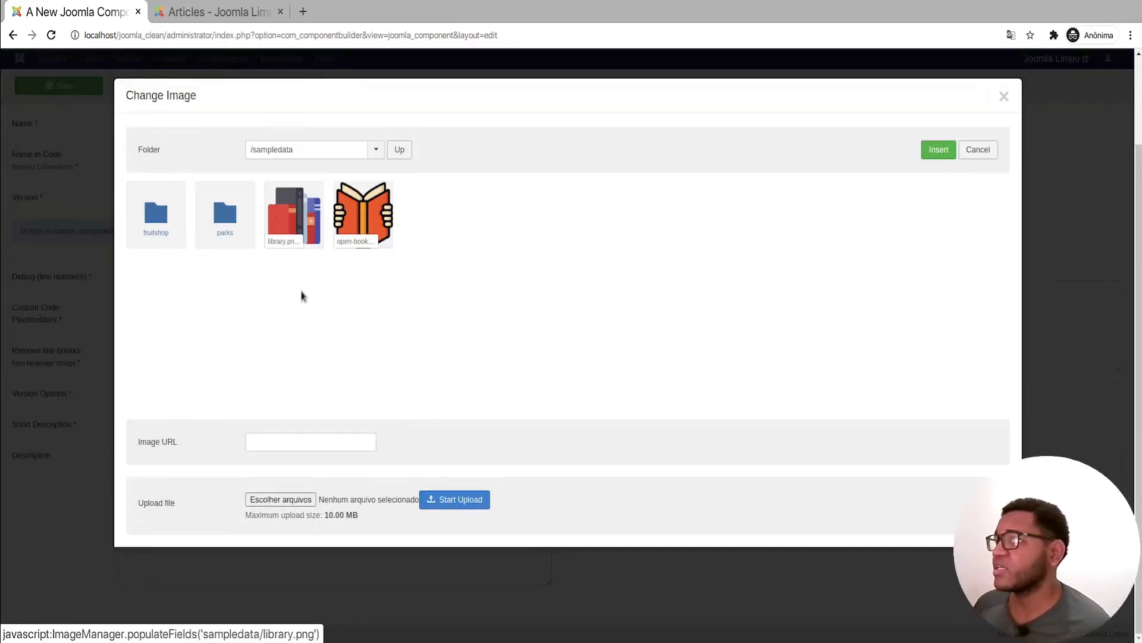
click(301, 231)
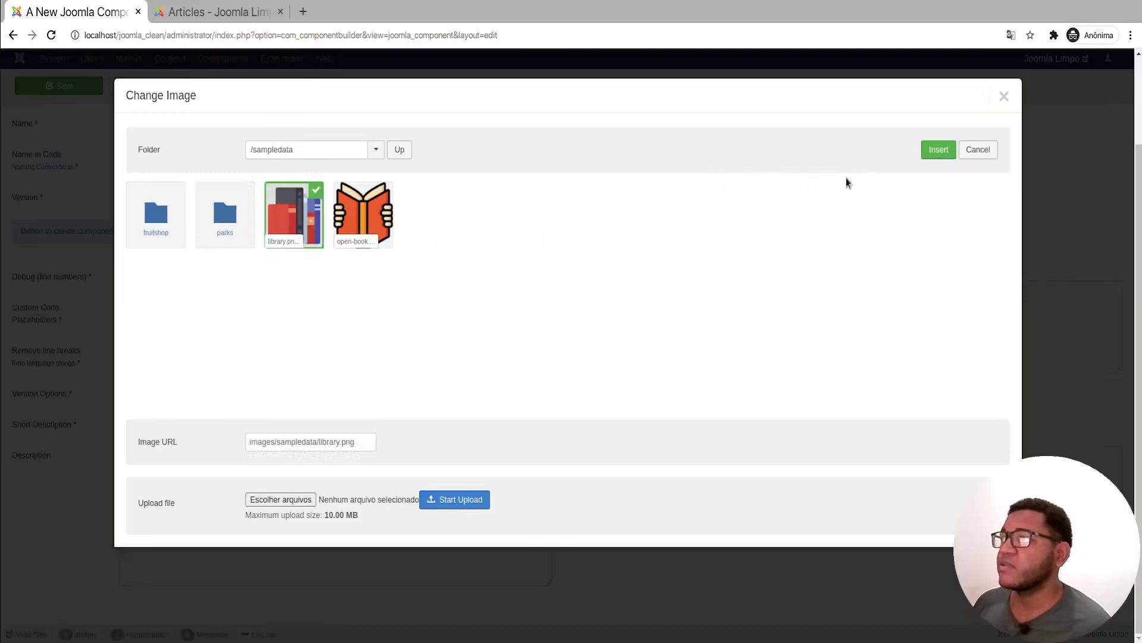
click(939, 150)
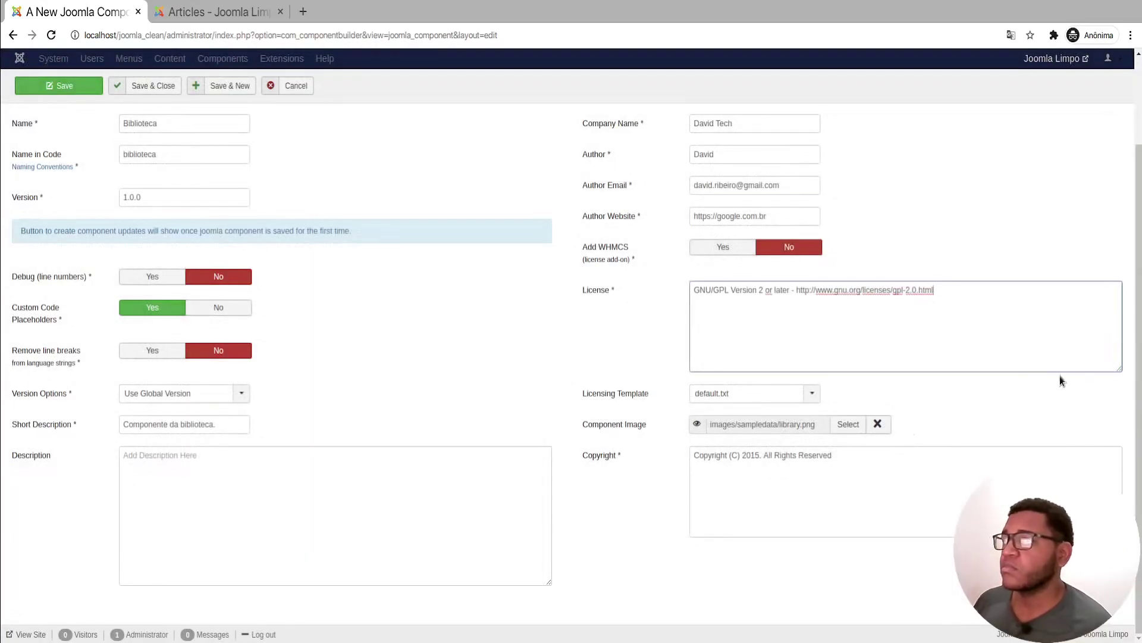
scroll(375, 295, up, 3)
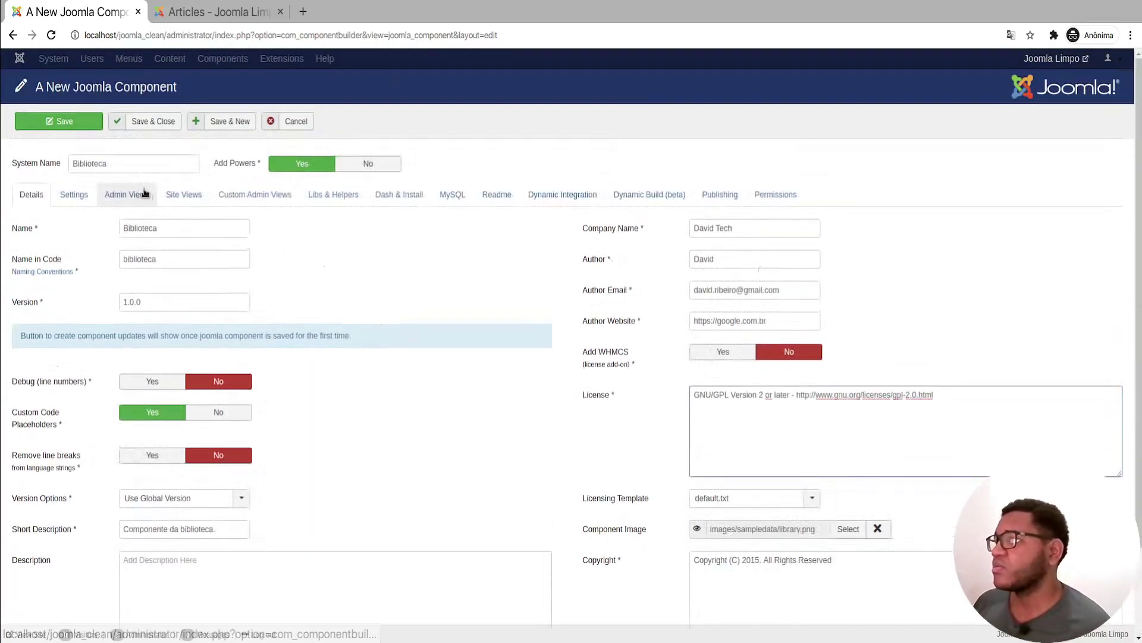
Step: Save the component, then begin creating a new linked admin view from the Admin Views tab
click(55, 124)
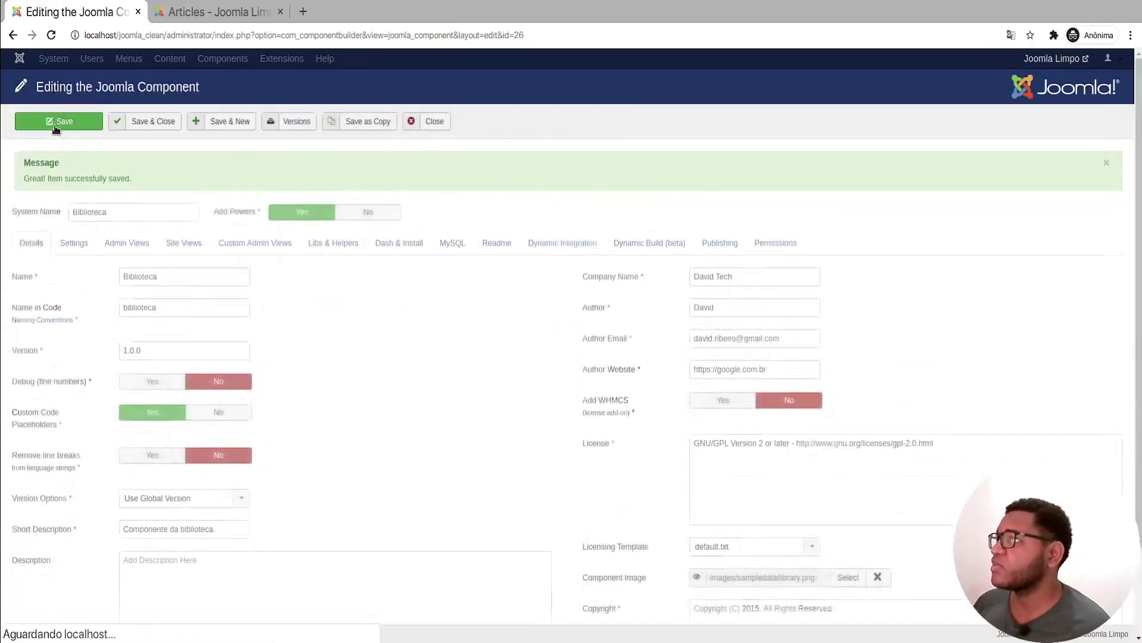
click(138, 256)
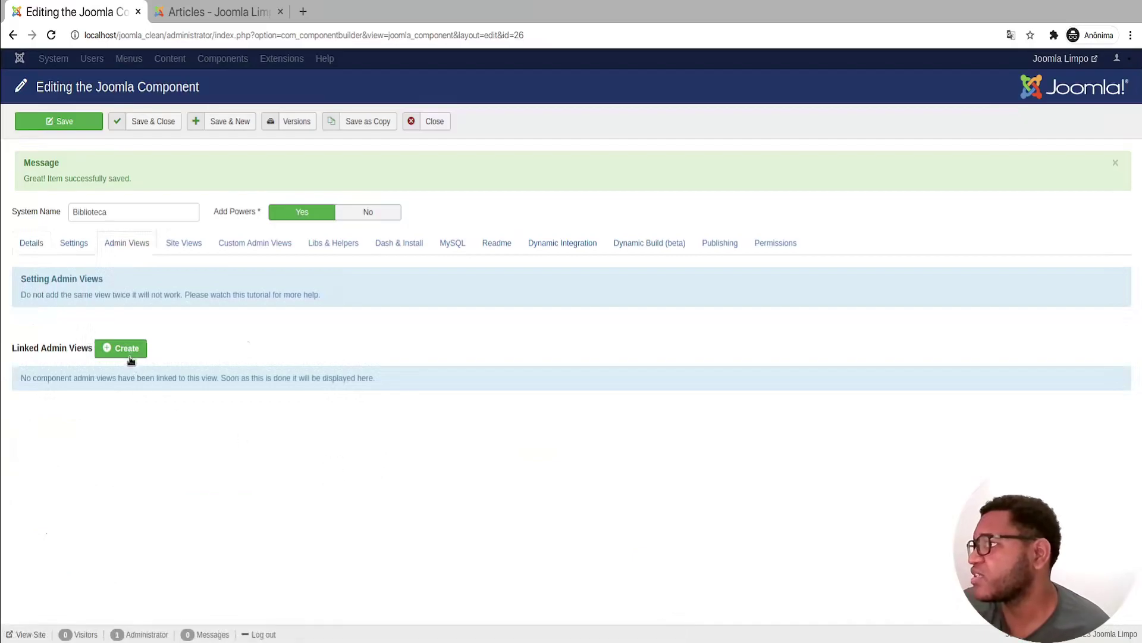
click(129, 355)
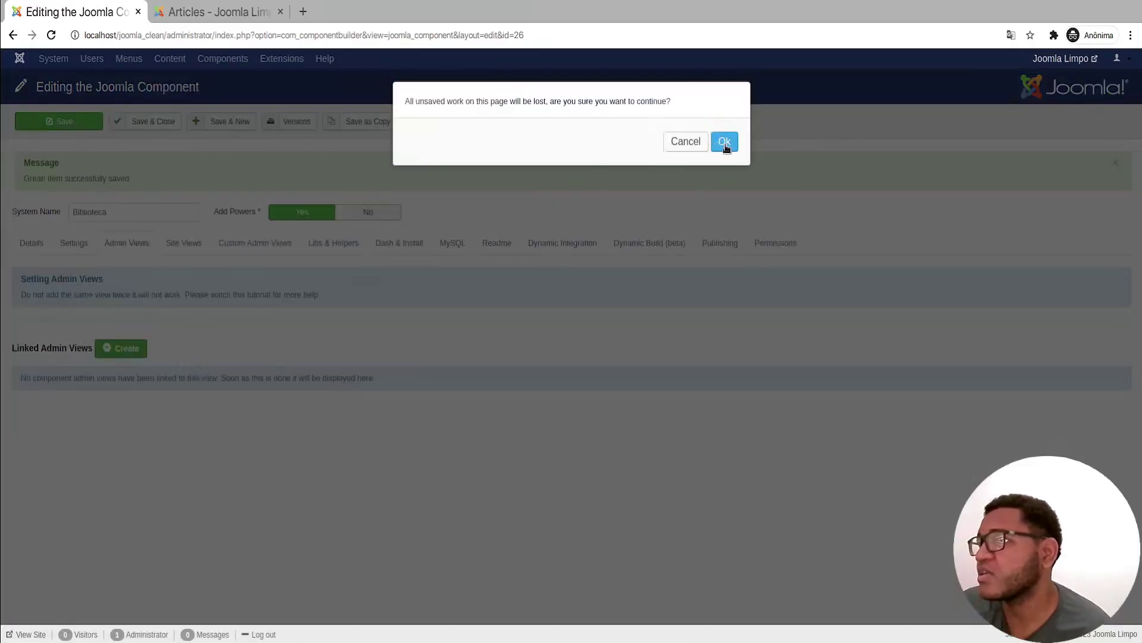
click(723, 132)
Step: Add a Categoria admin view row with Edit/Create Site View at None and order 1
click(73, 374)
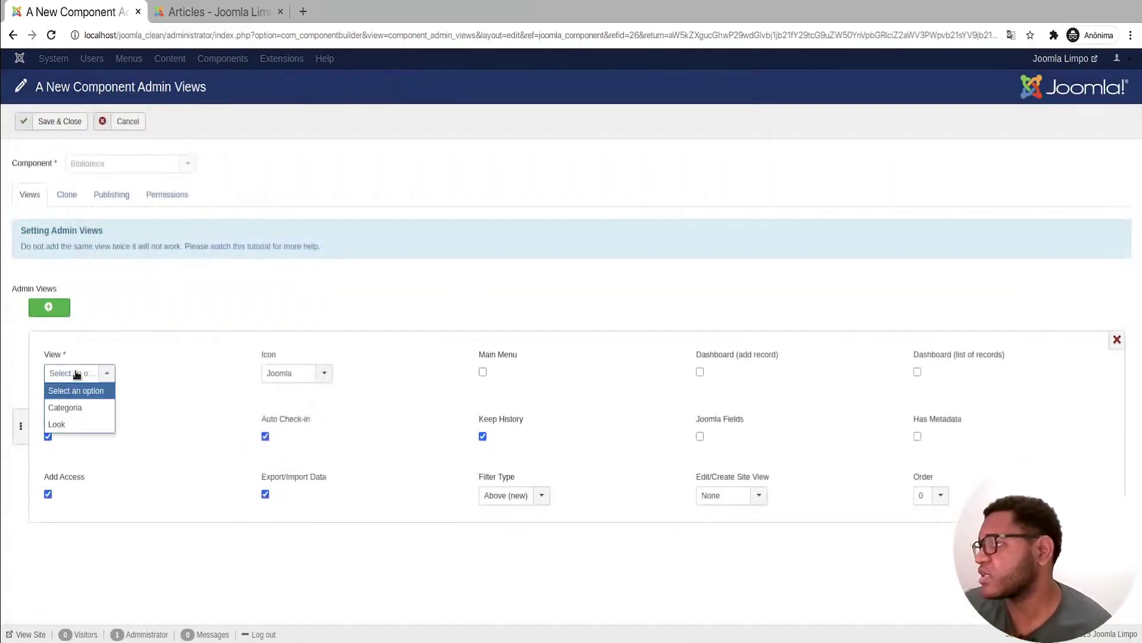
click(74, 406)
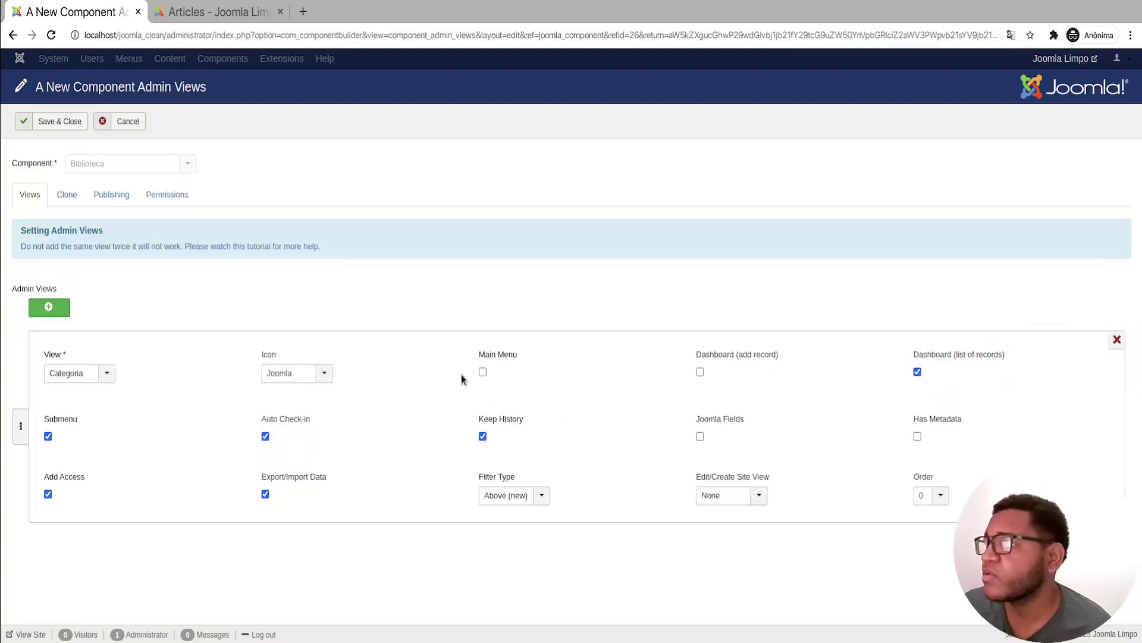
mouse_move(502, 357)
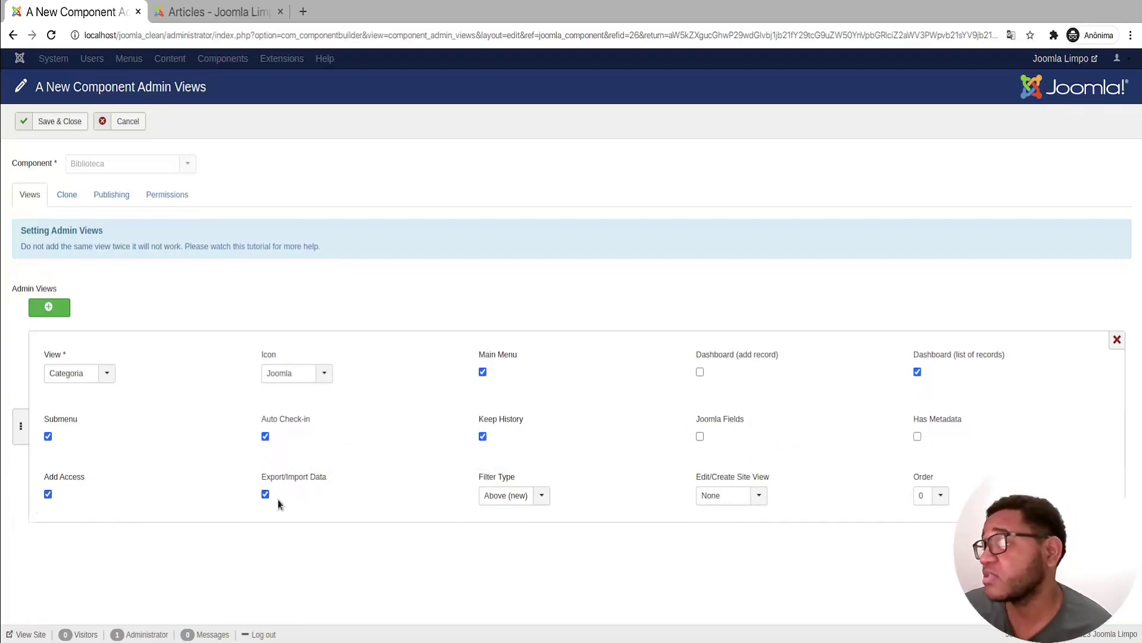
mouse_move(299, 485)
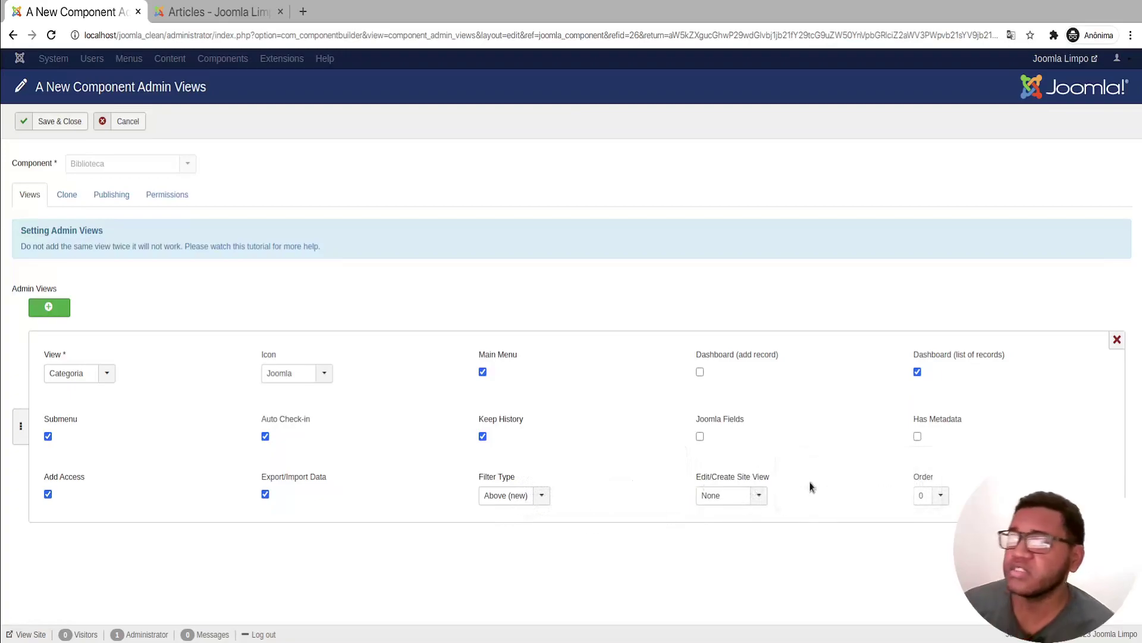
click(744, 497)
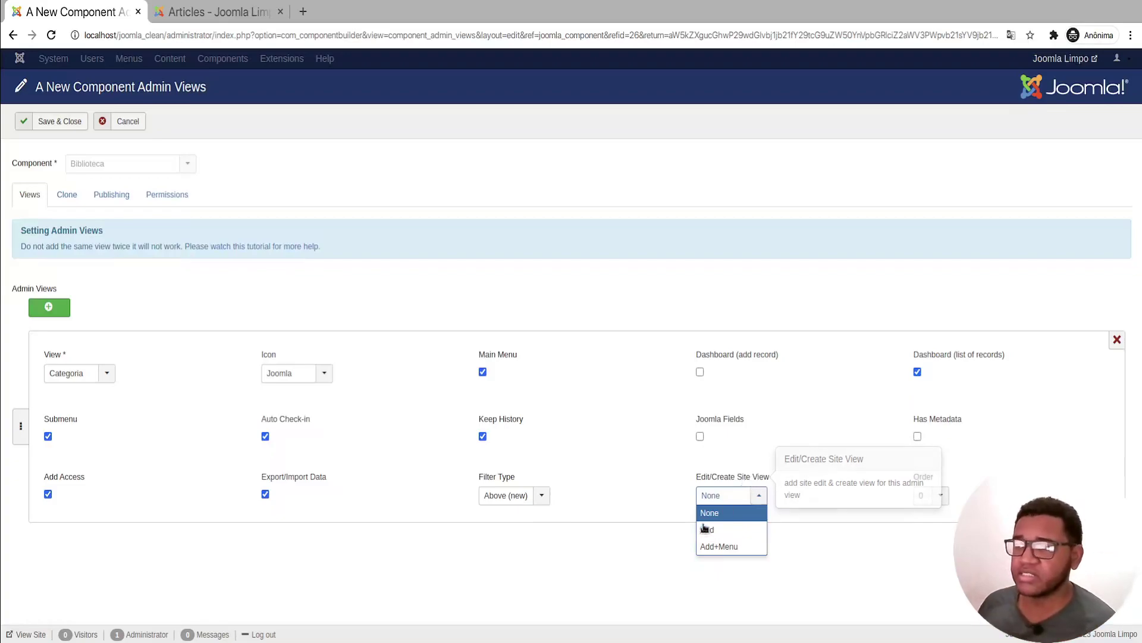
click(932, 513)
click(932, 498)
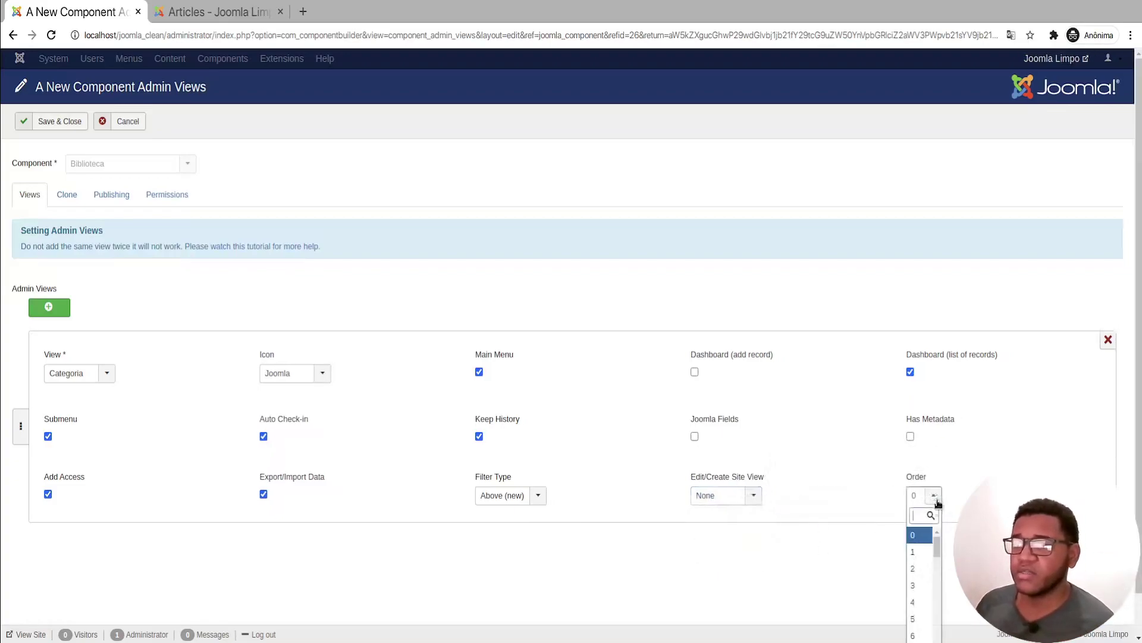
click(921, 553)
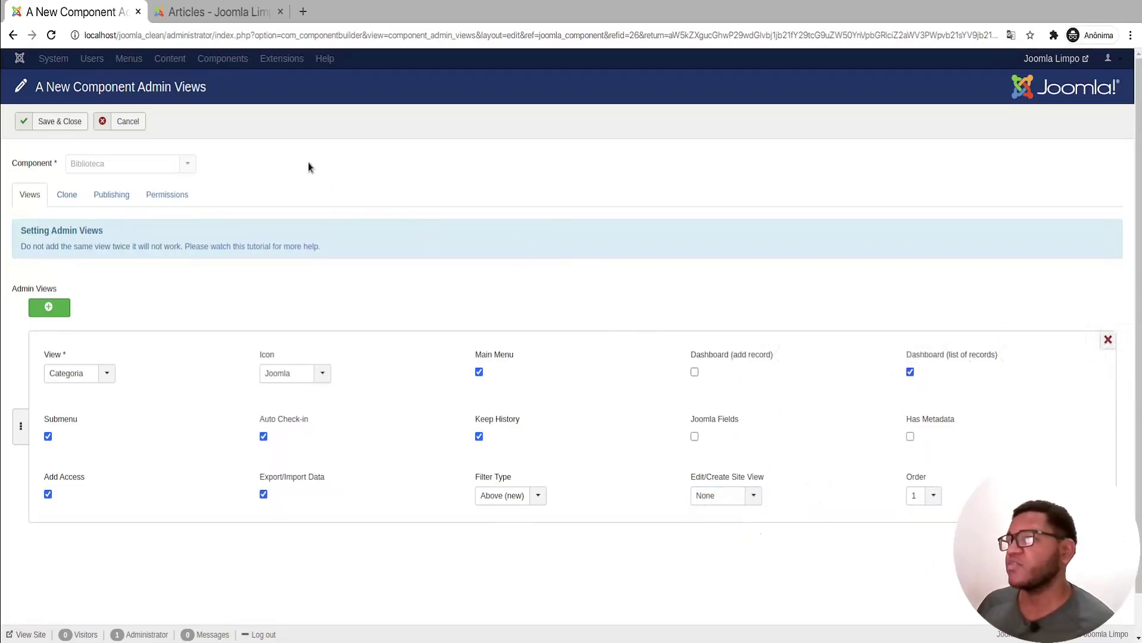
Step: Check the Component Builder dashboard in the other browser tab, then return to the form
click(214, 12)
click(257, 58)
click(268, 84)
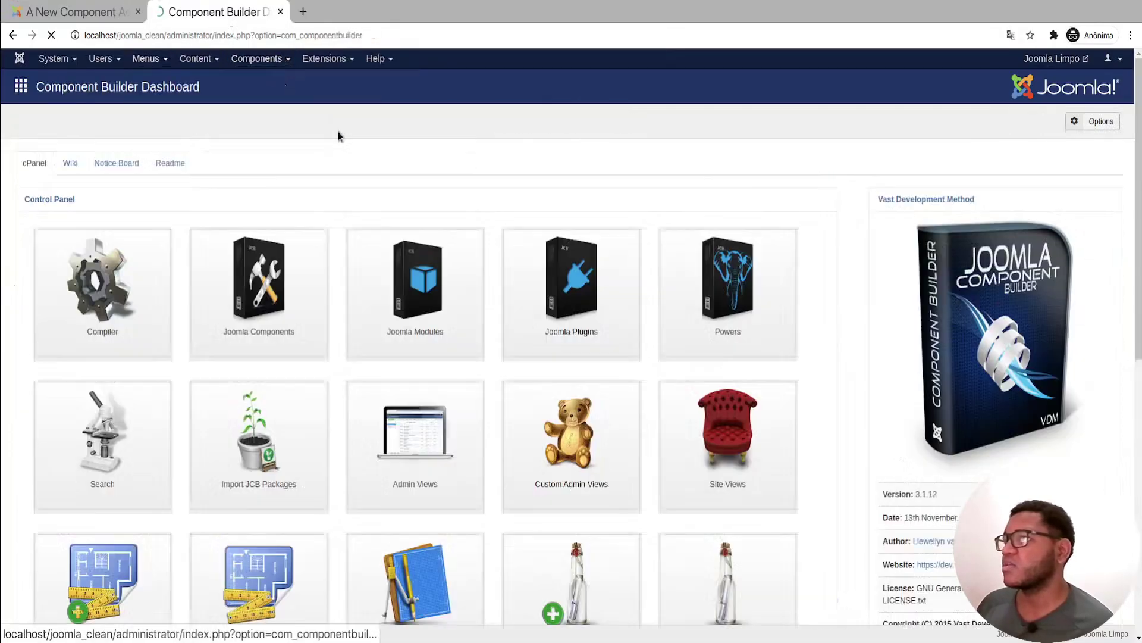
scroll(416, 395, down, 9)
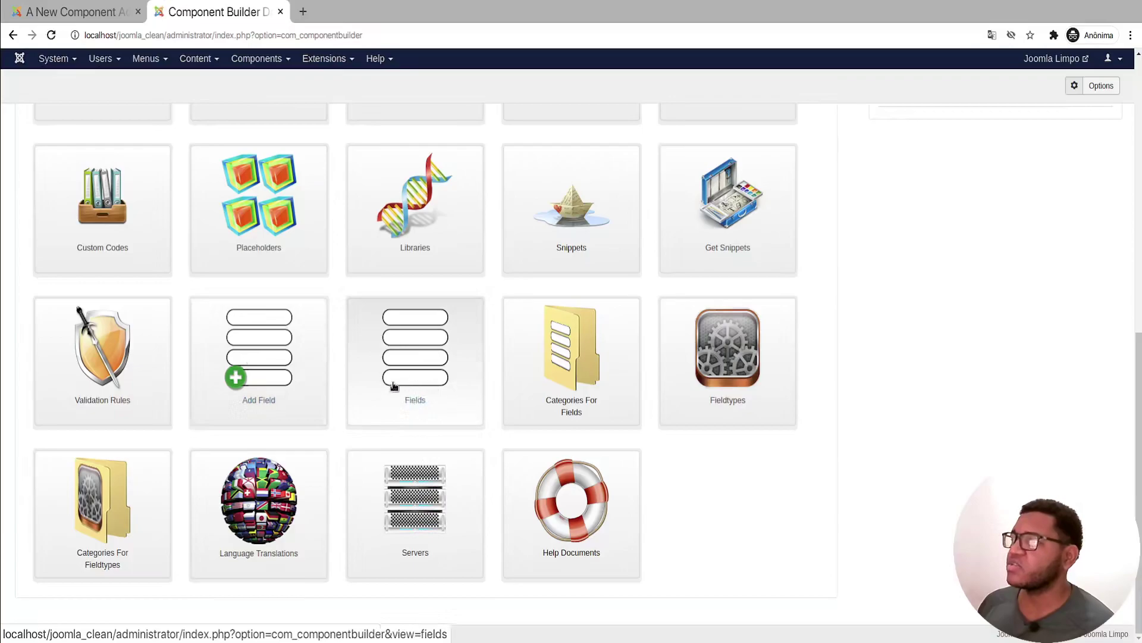
click(89, 12)
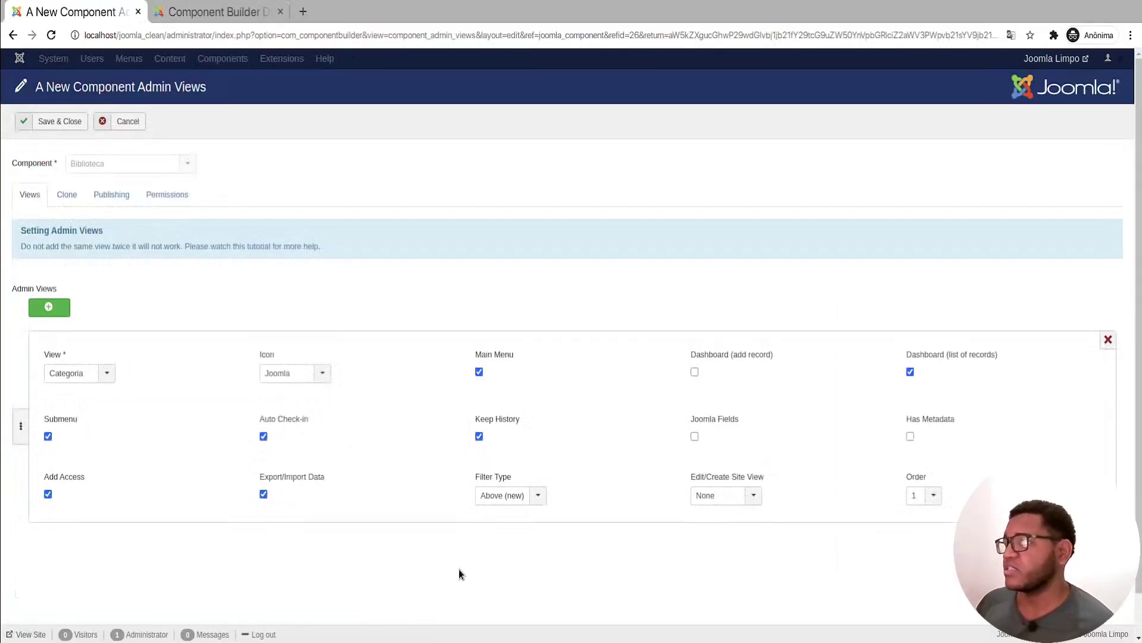
Step: Search the icon list for 'Book', choose Bookmark for Categoria, and Save & Close
click(291, 374)
text(Catego)
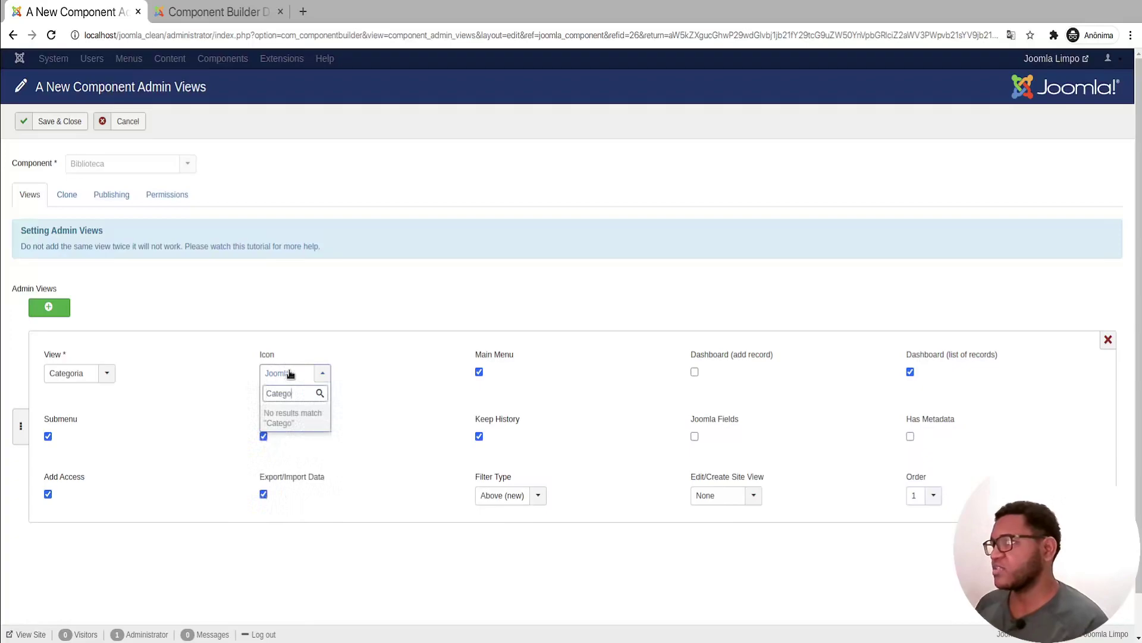
key(ctrl+a)
key(BackSpace)
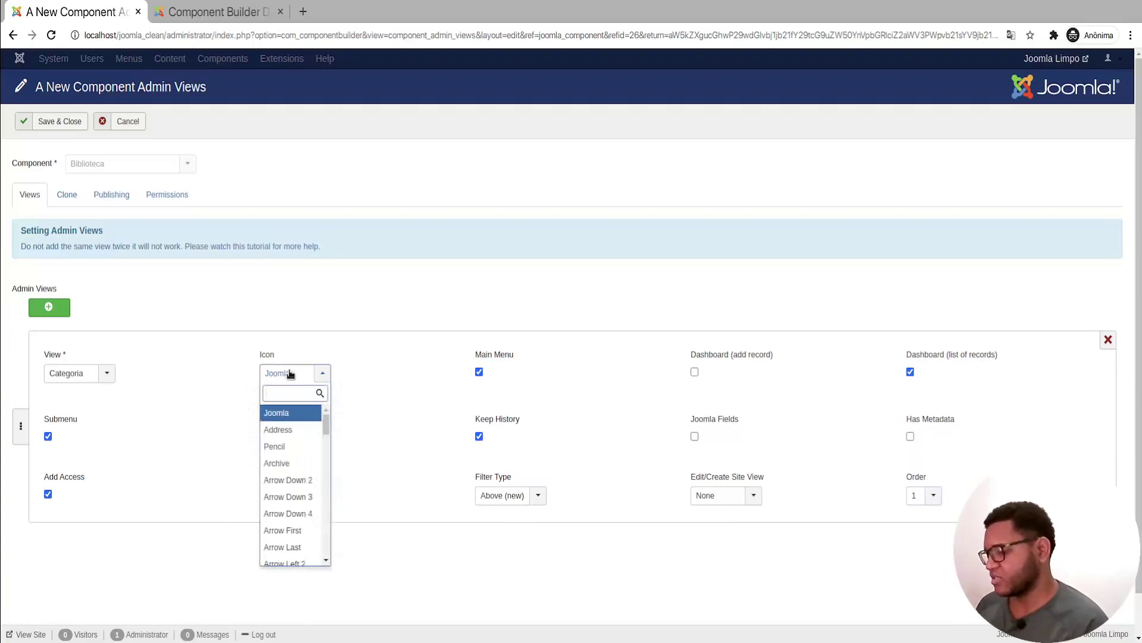
text(Book)
key(ctrl+a)
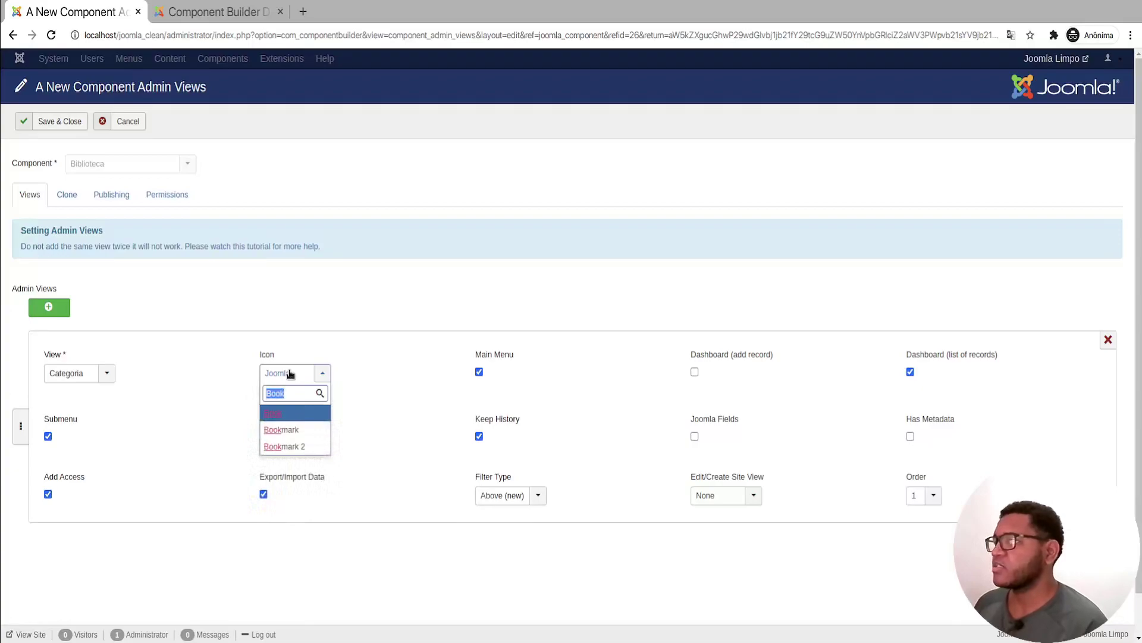
key(Down)
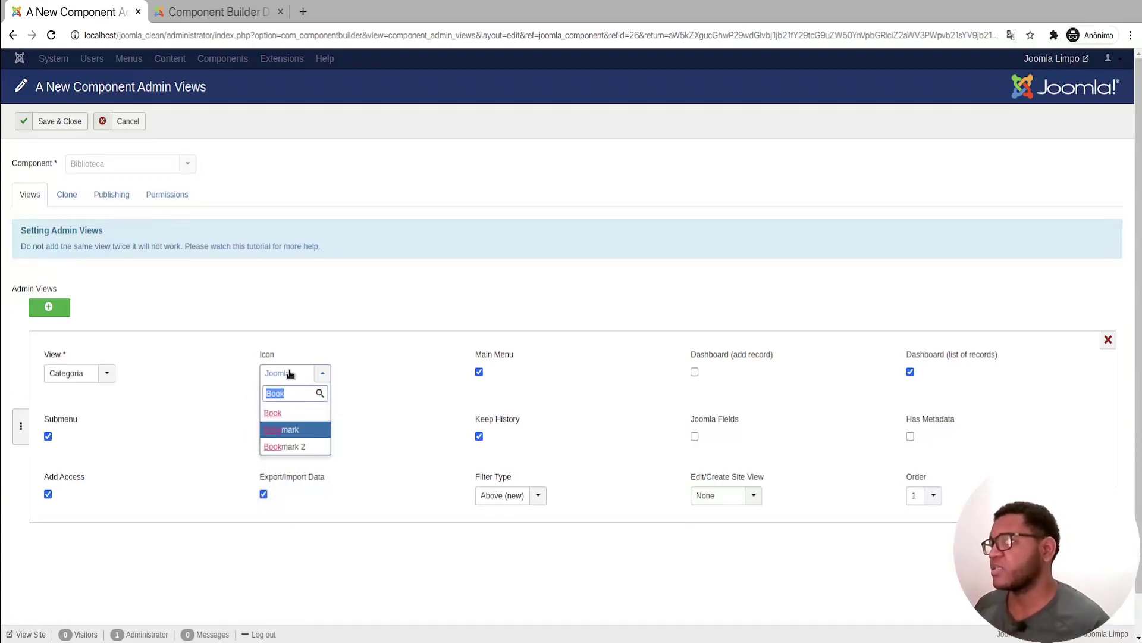
key(Return)
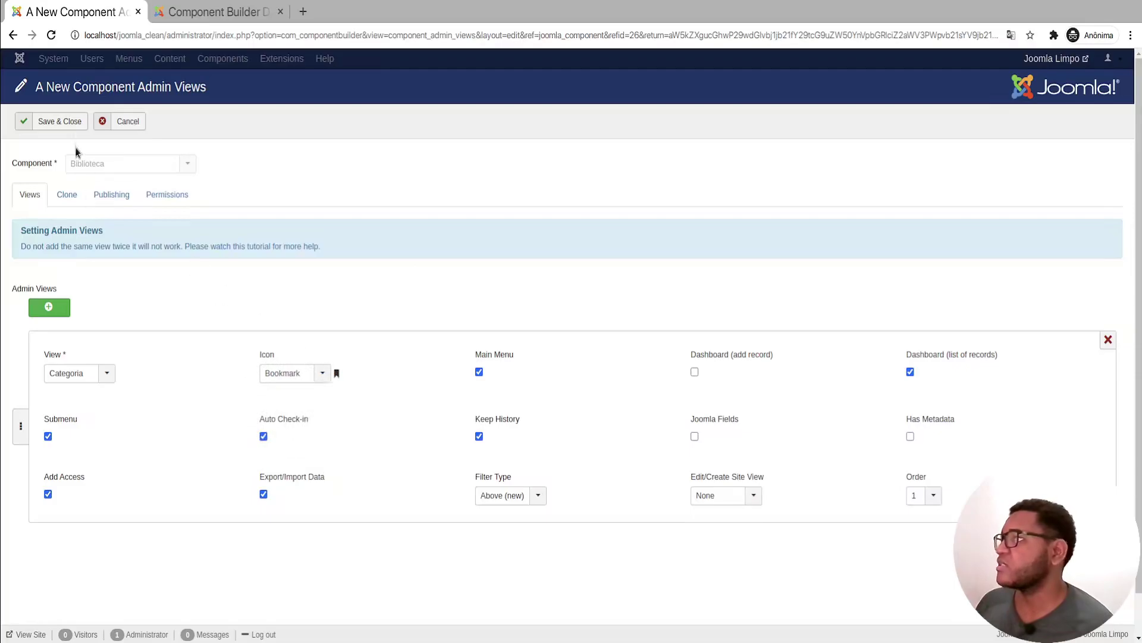
click(70, 122)
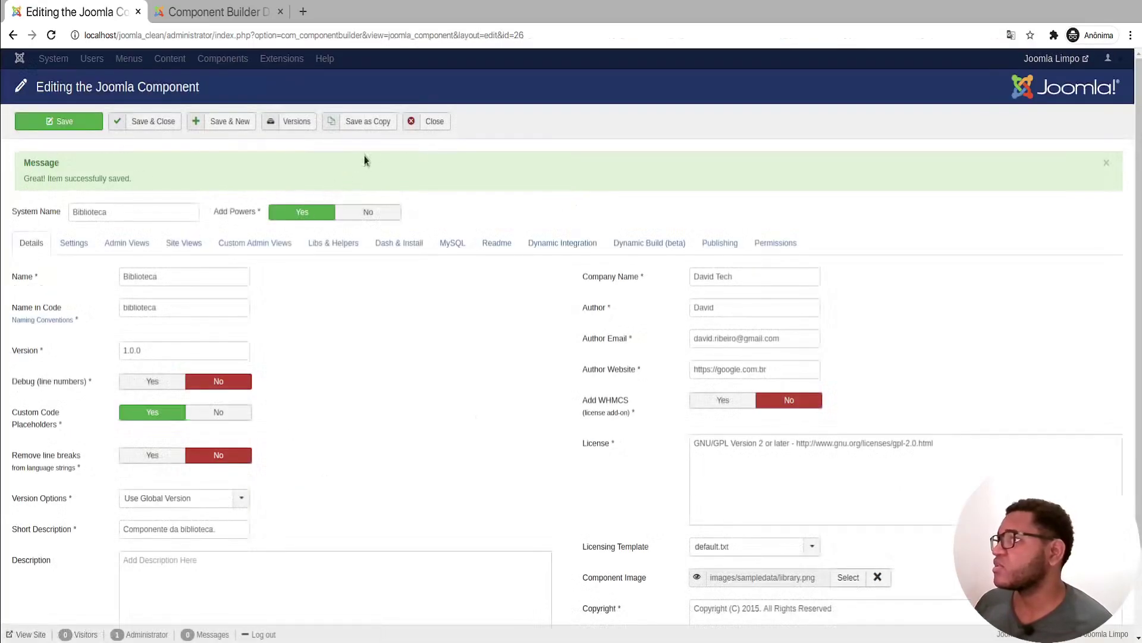
Step: Compile Biblioteca in the Compiler with Add to Repository Folder set to No
click(432, 122)
click(31, 183)
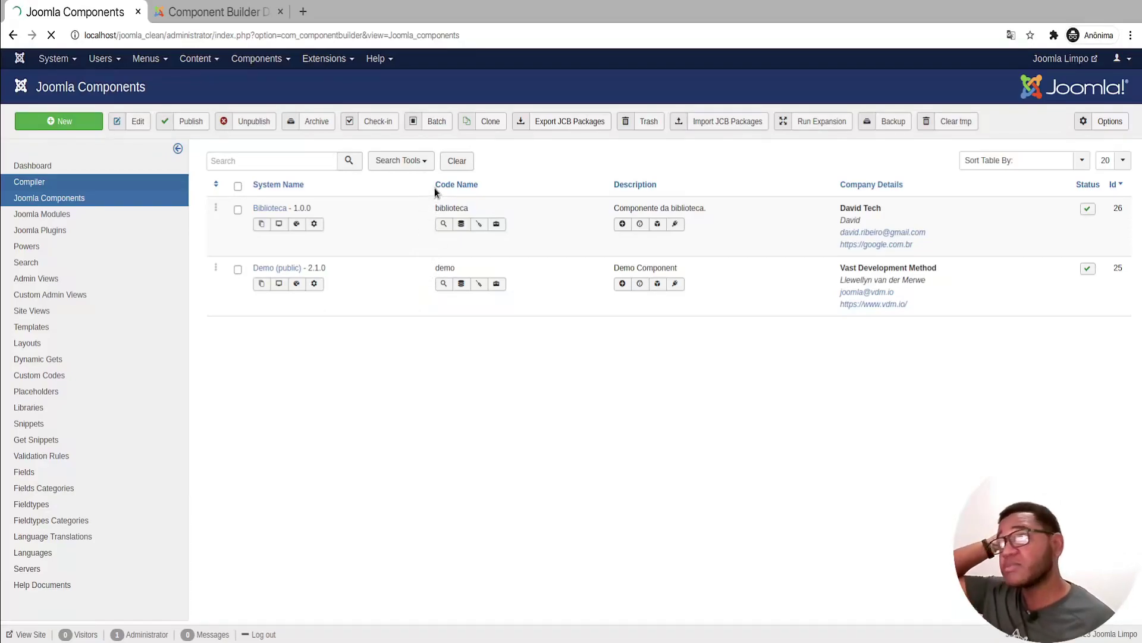
click(280, 13)
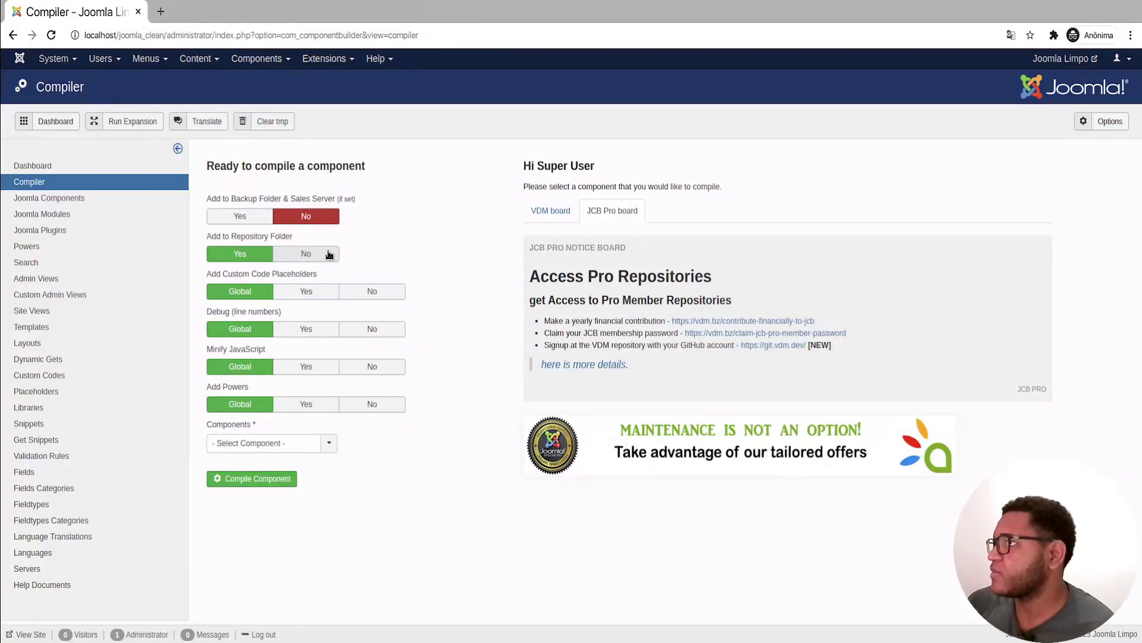
click(298, 253)
click(287, 443)
click(227, 494)
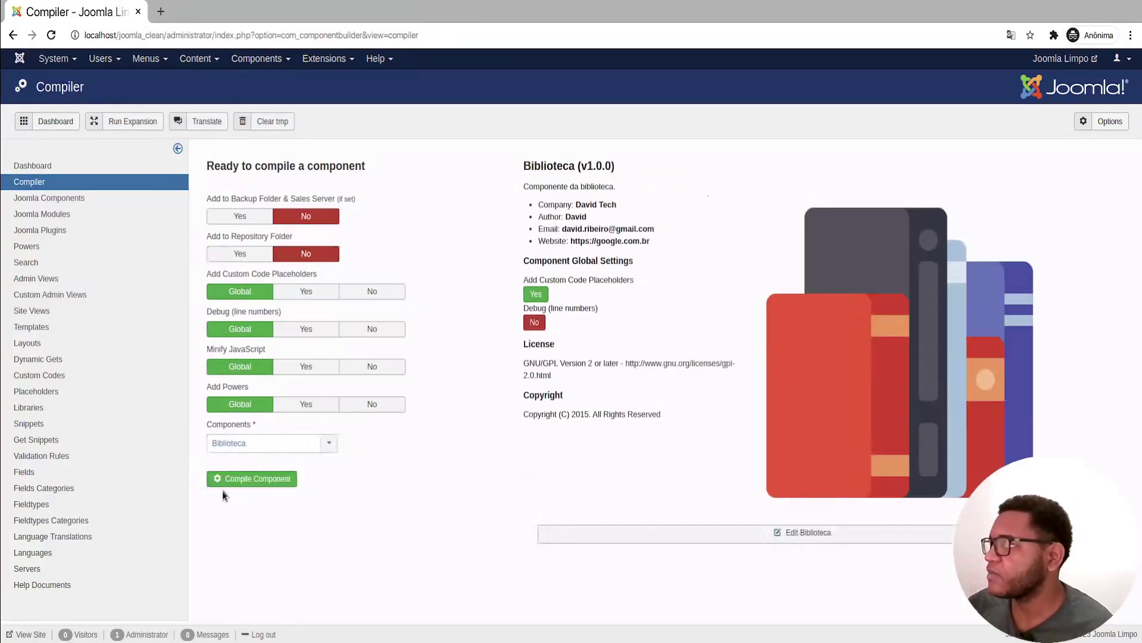
click(226, 477)
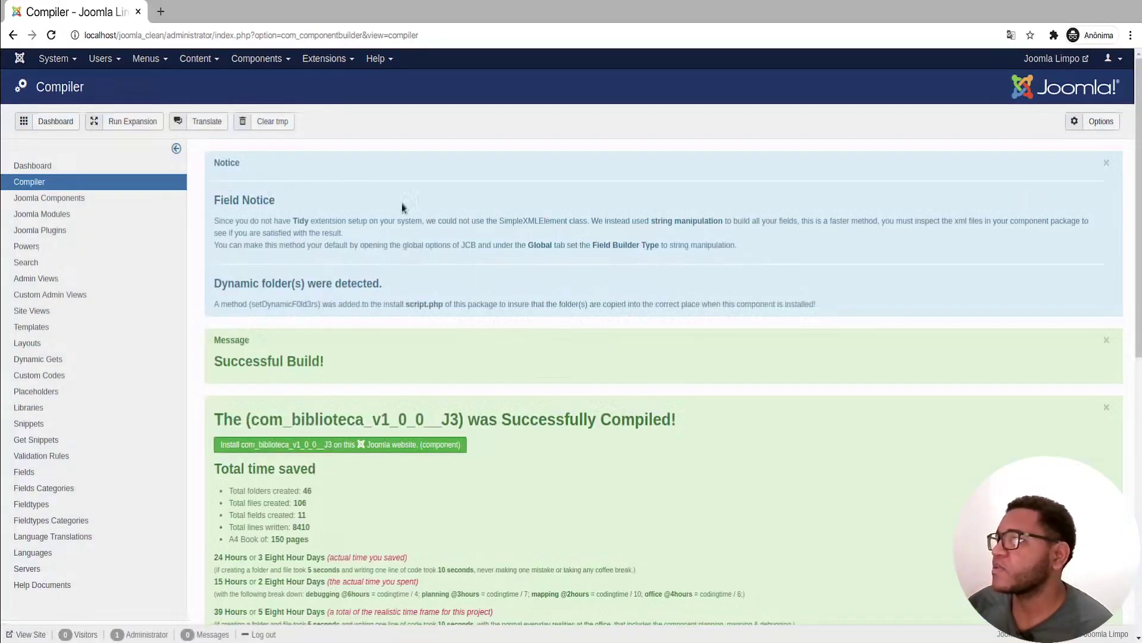
Step: Install com_biblioteca and open its dashboard showing Categorias and version 1.0.0
click(321, 446)
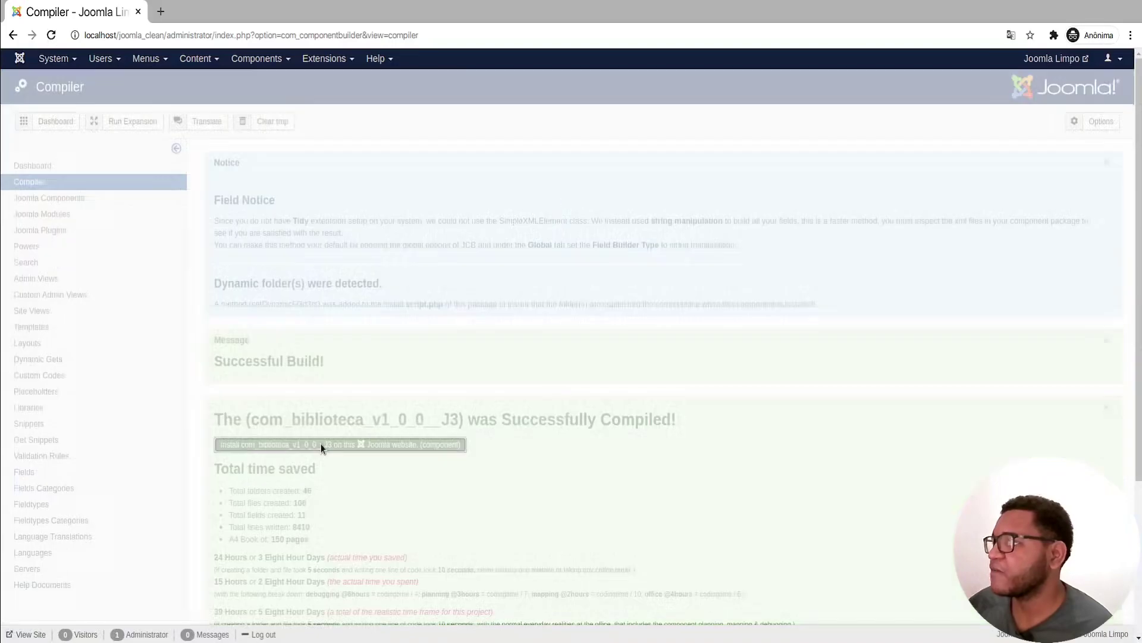
click(265, 60)
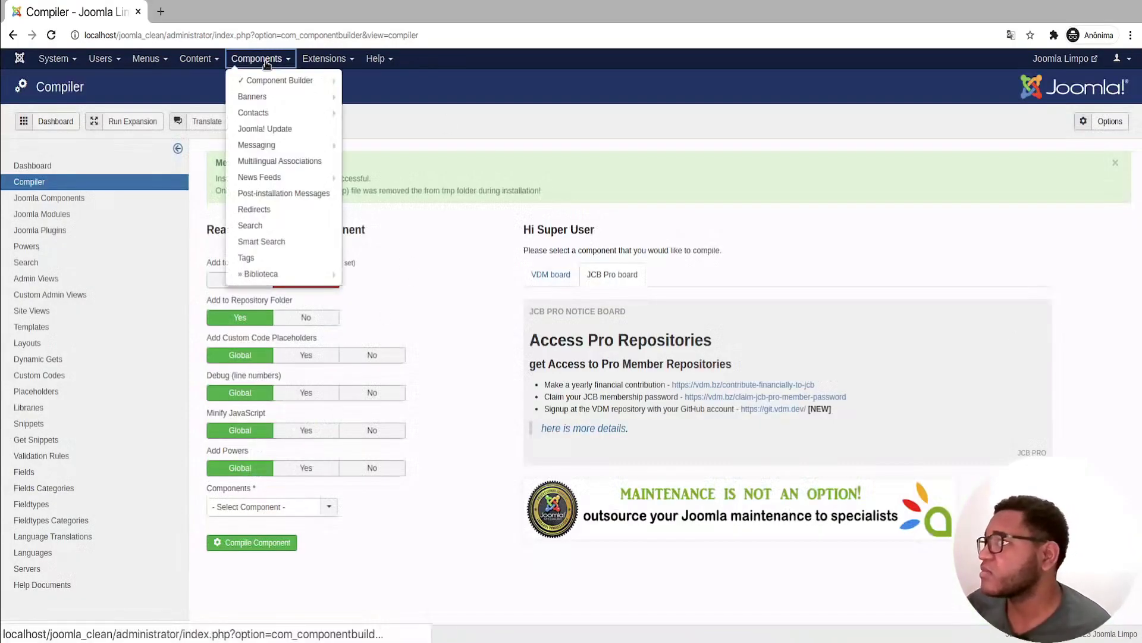
click(252, 274)
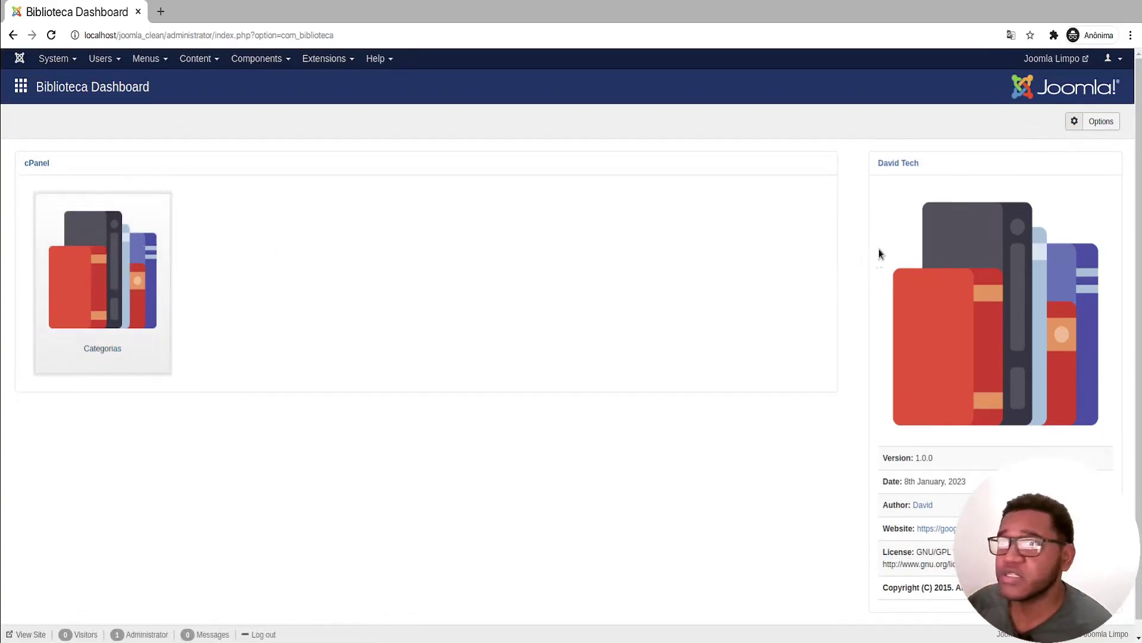
drag(854, 168, 951, 160)
drag(881, 455, 958, 529)
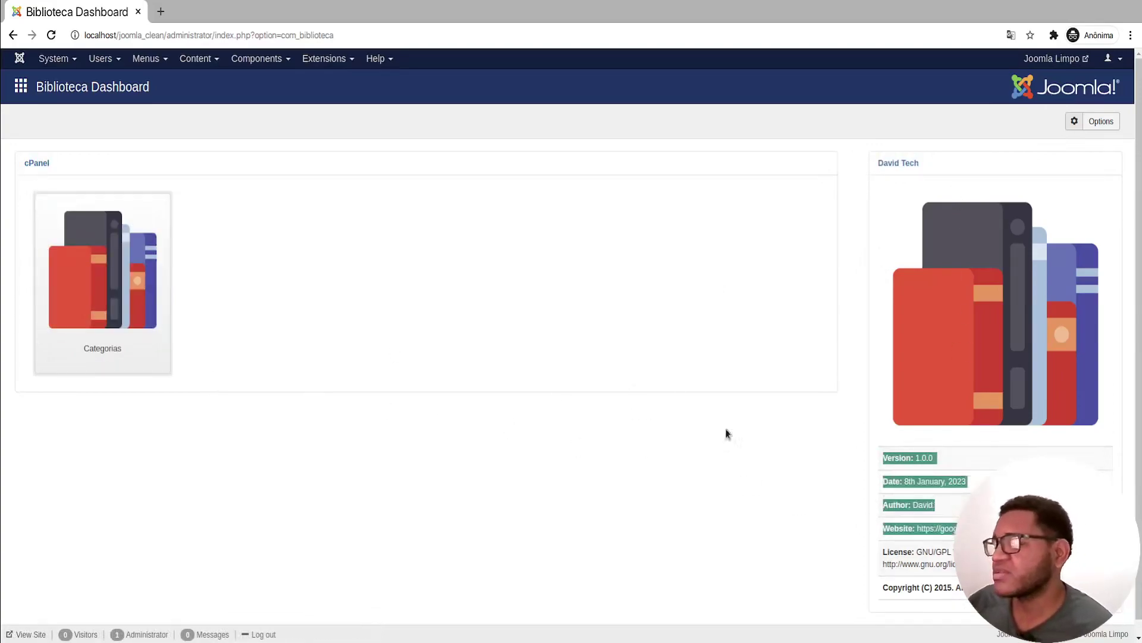
Step: Create a new Categorias entry titled 'Programação', save & close, and refresh the list
click(102, 310)
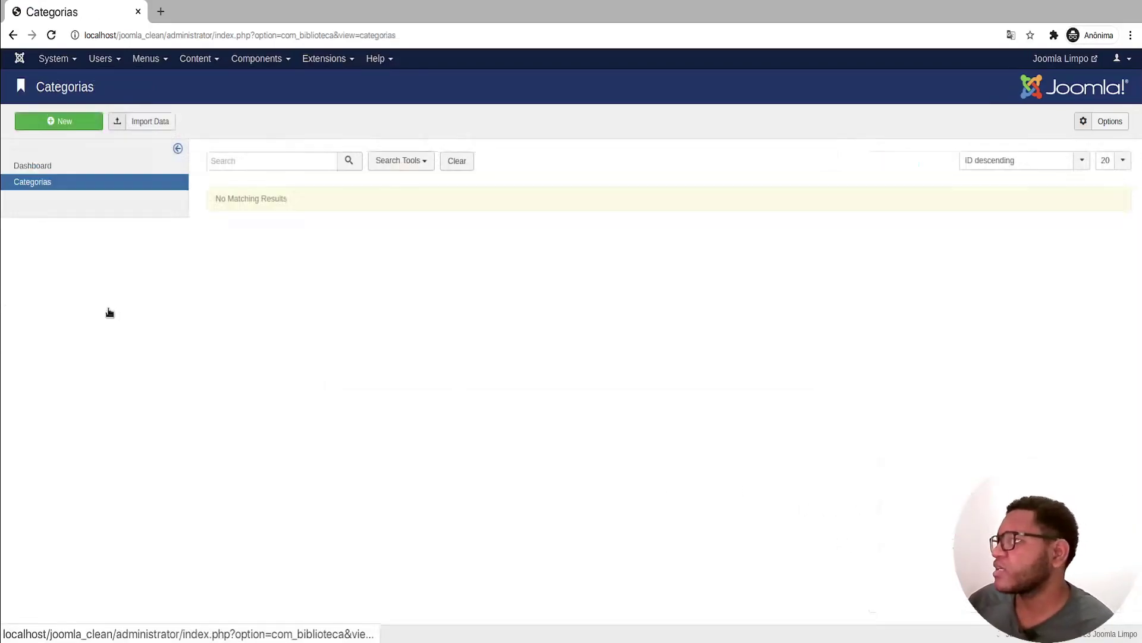
click(38, 122)
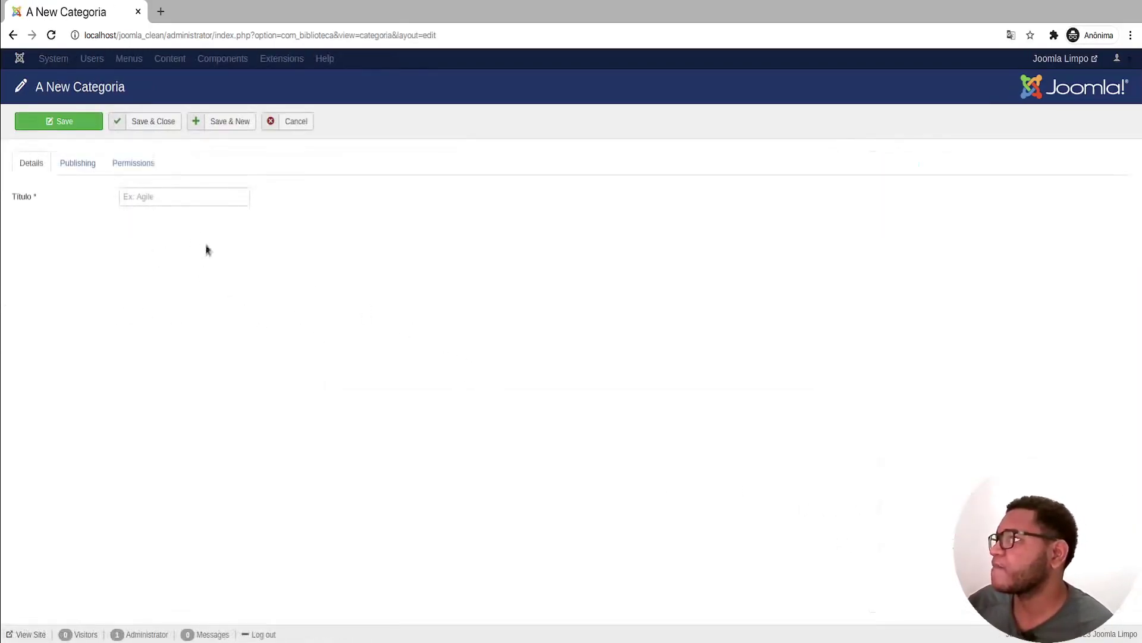
click(180, 199)
text(Programação)
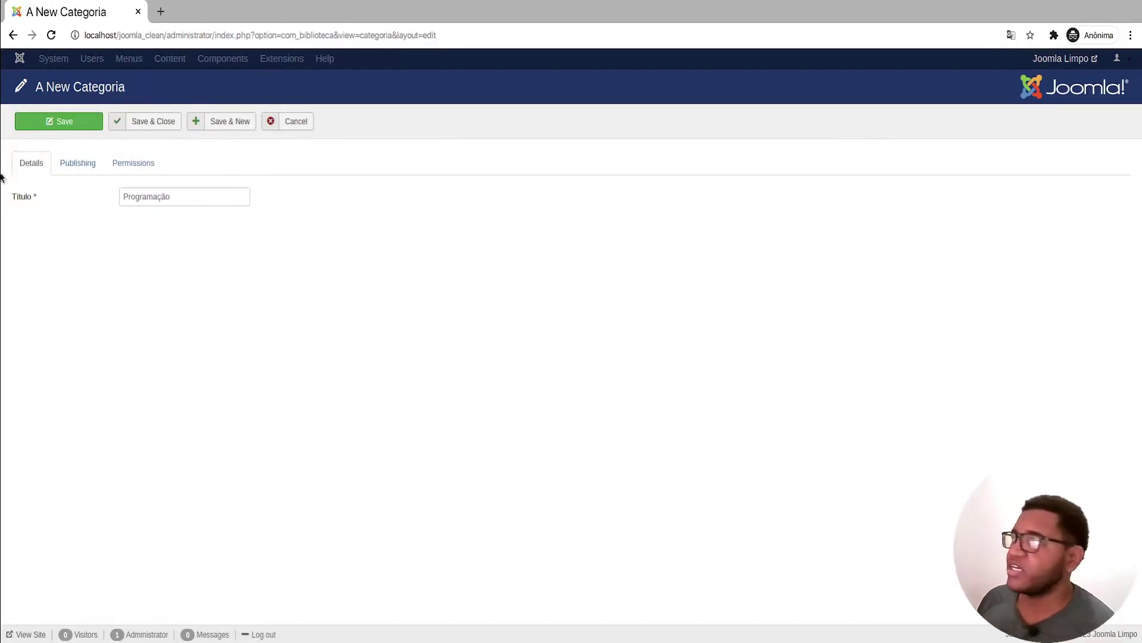
mouse_move(21, 203)
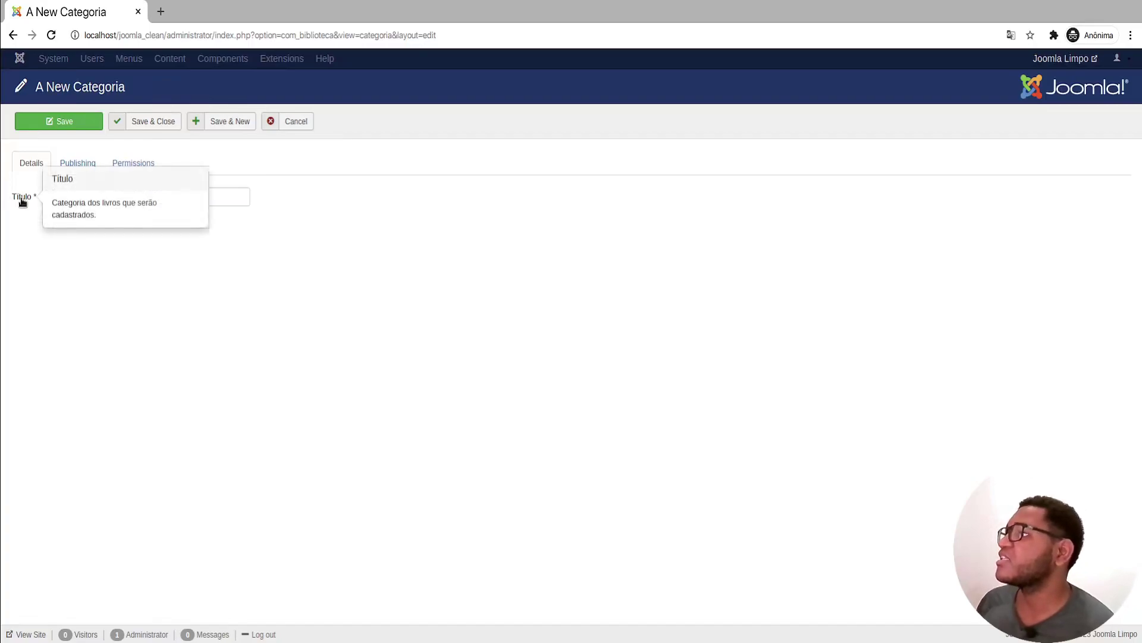
click(143, 120)
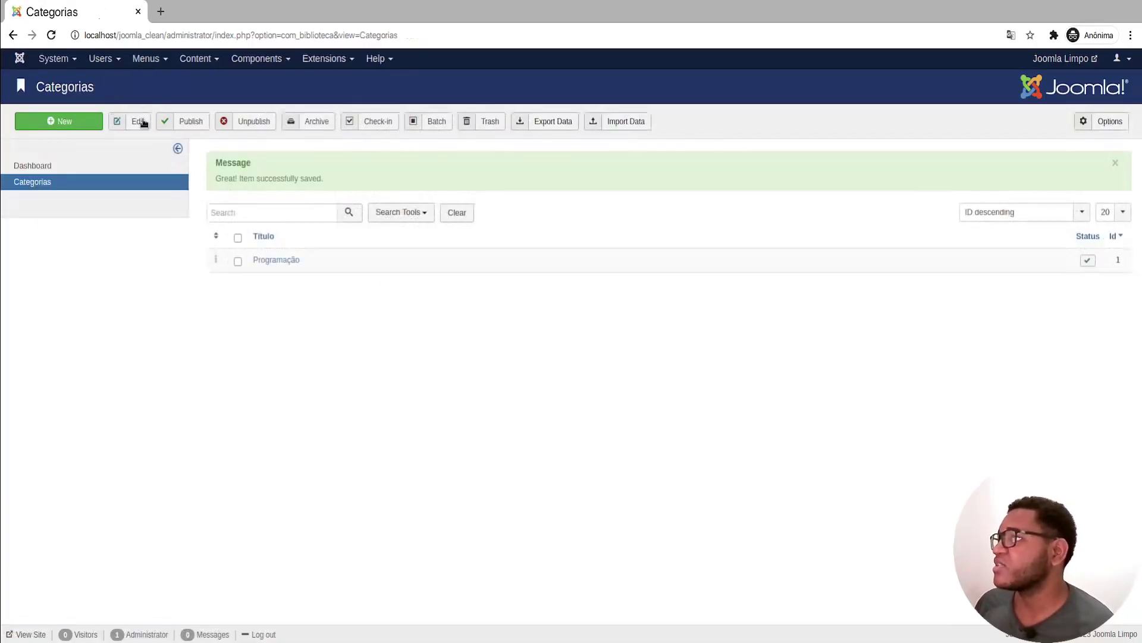
key(F5)
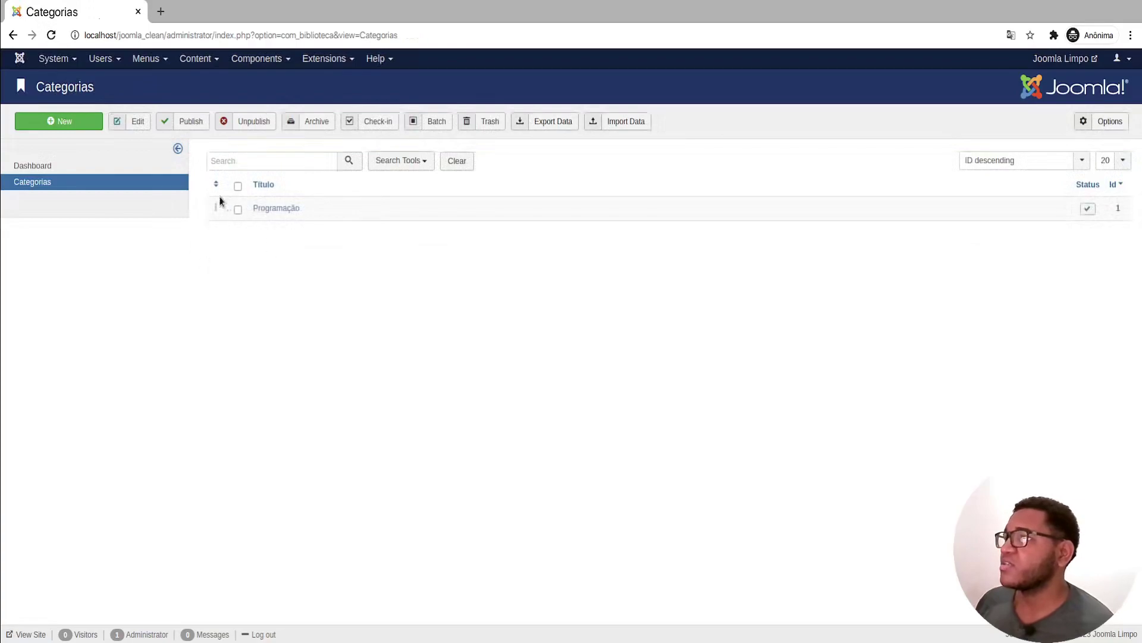
Step: Select Programação, open and cancel Batch, then move Programação to the trash
click(238, 210)
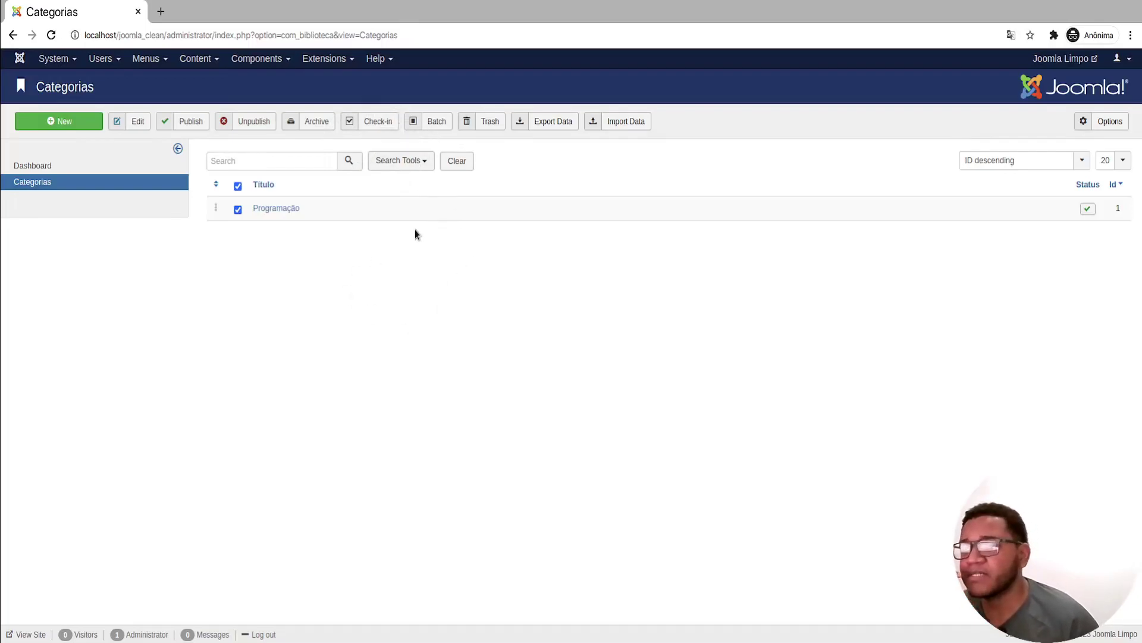
click(451, 123)
click(949, 209)
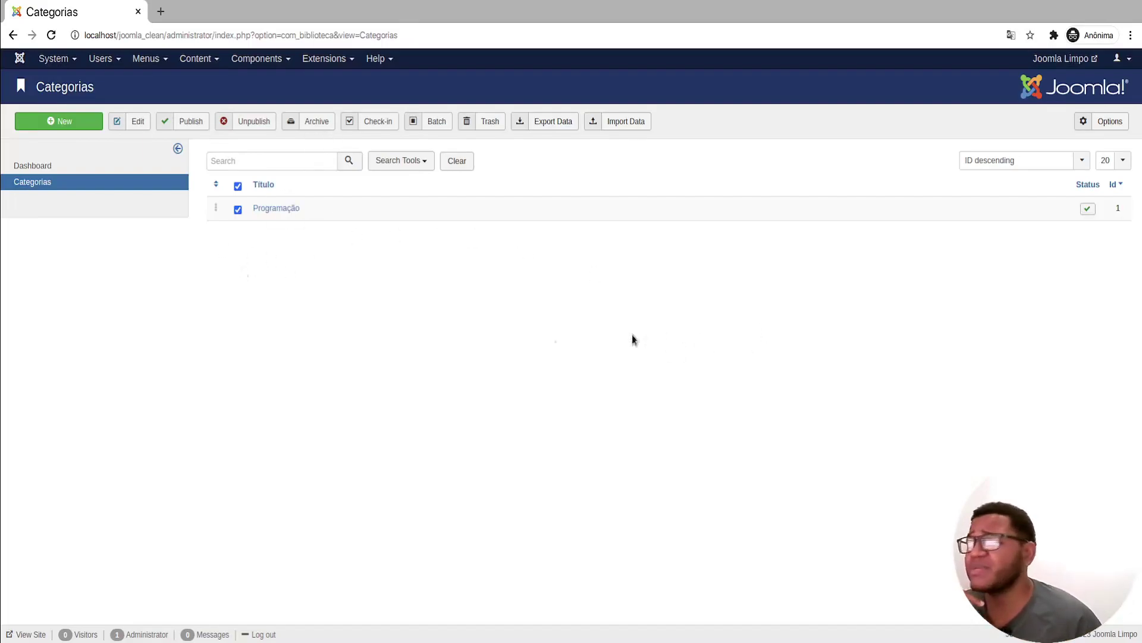
click(237, 210)
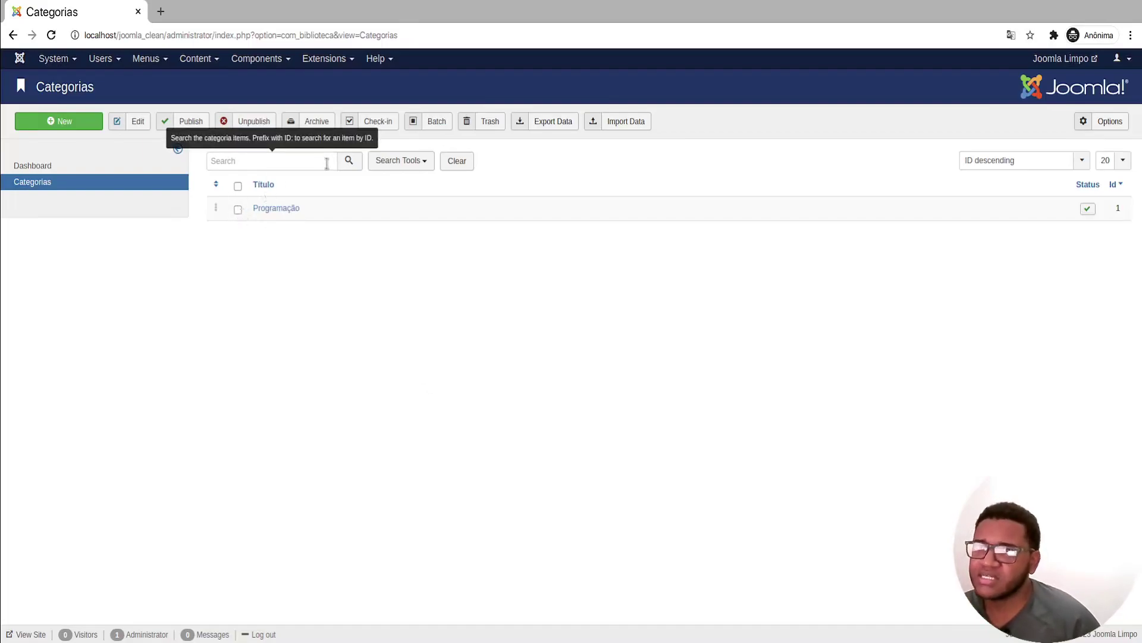
click(239, 210)
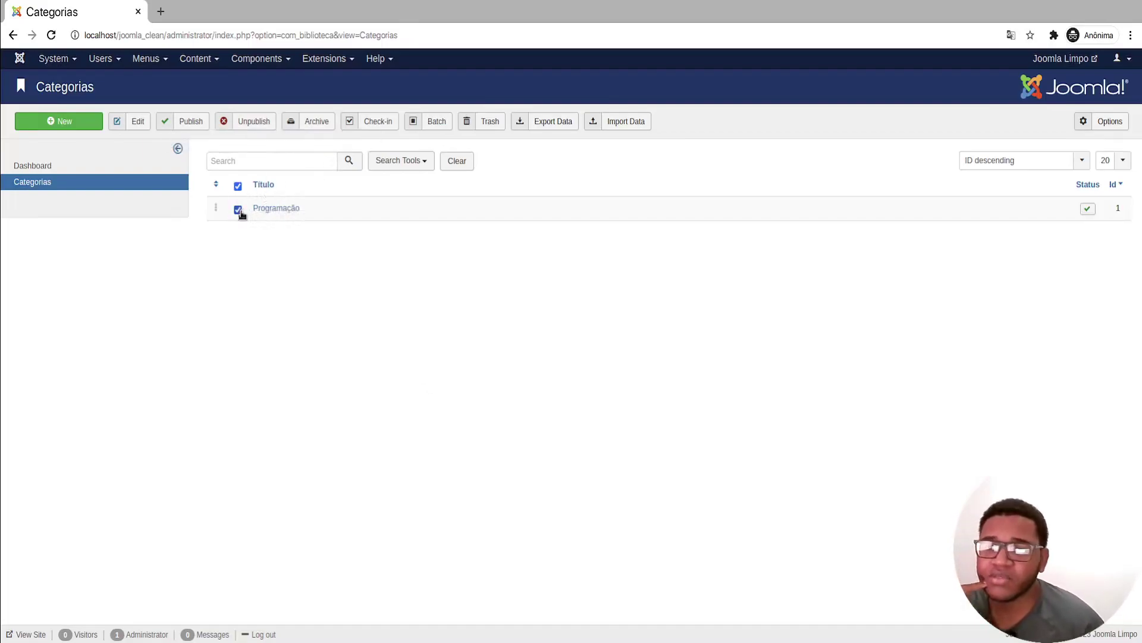
click(483, 123)
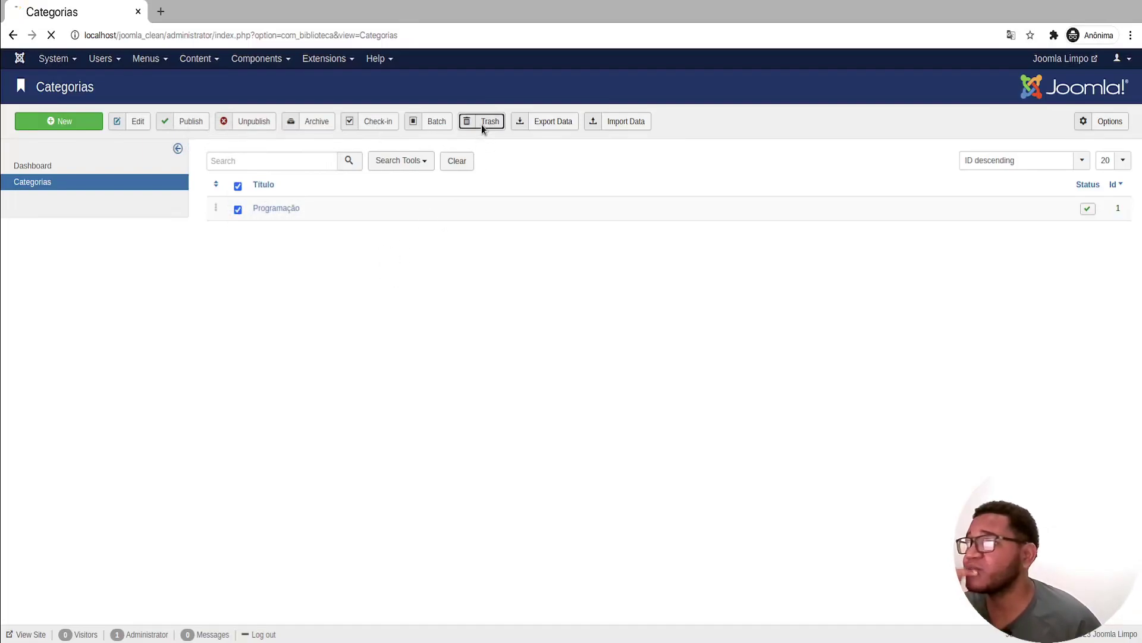
click(413, 217)
Step: Filter by Trashed, publish Programação back from the trash, clear the filter, and archive it
click(301, 241)
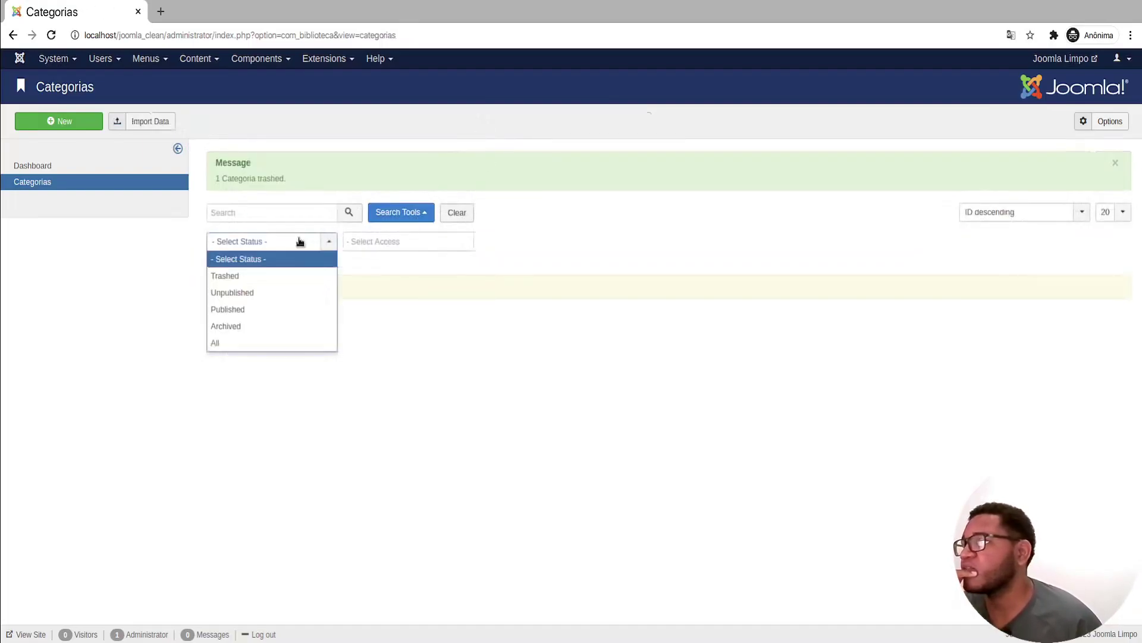
click(281, 275)
click(237, 246)
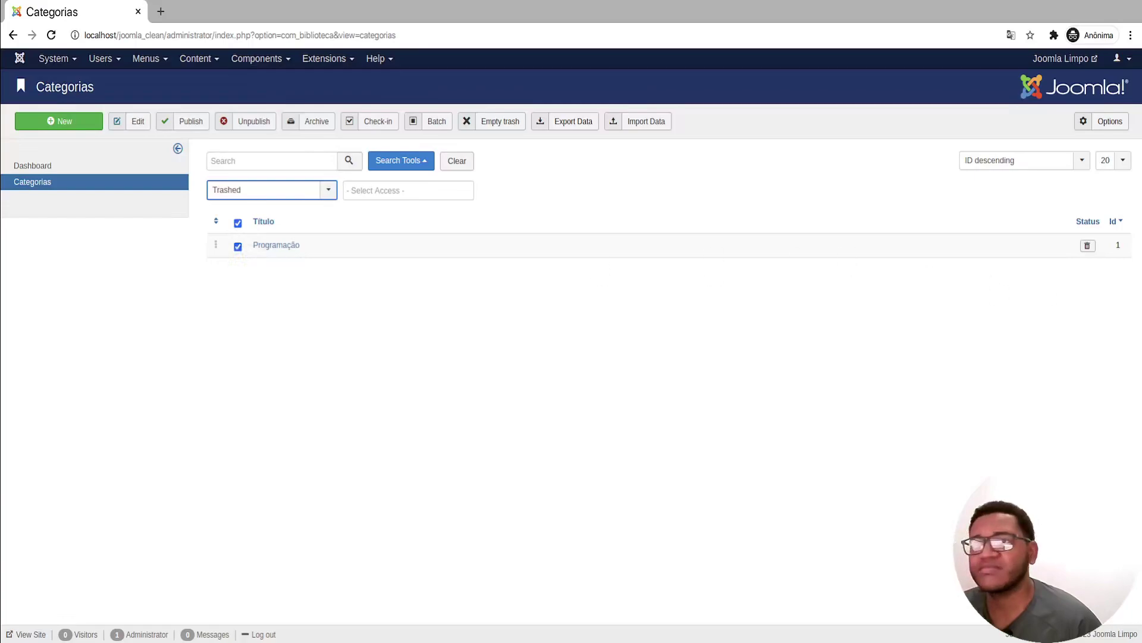
click(1089, 246)
click(457, 213)
click(238, 209)
click(310, 122)
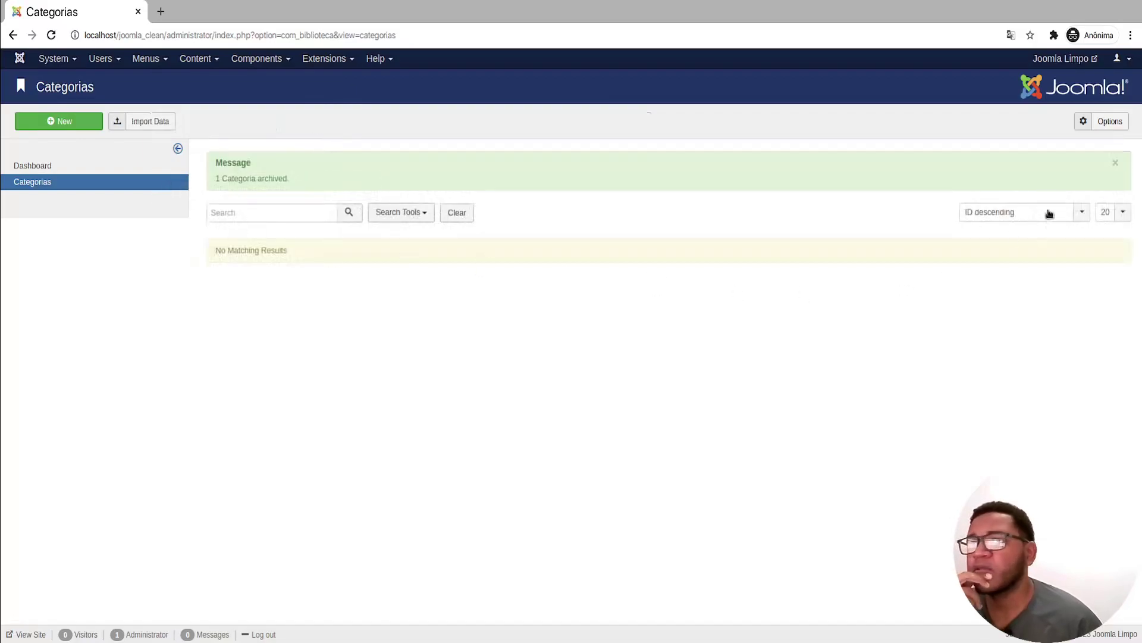
Step: Show categories of all statuses, unpublish the archived Programação, and open Batch processing
click(392, 214)
click(306, 244)
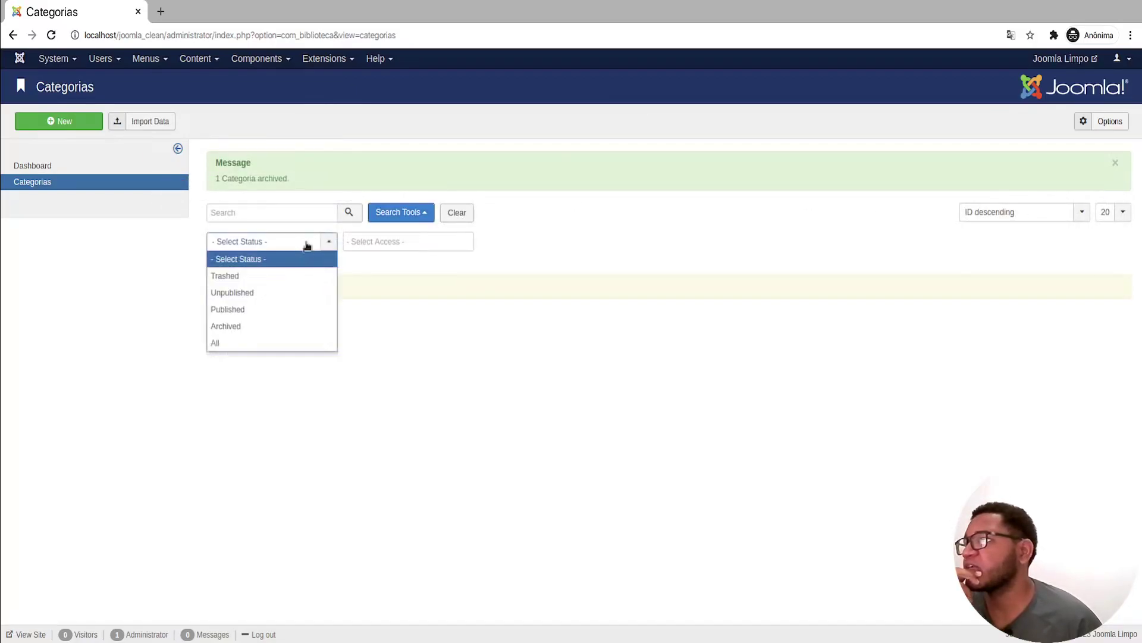
click(260, 343)
click(238, 246)
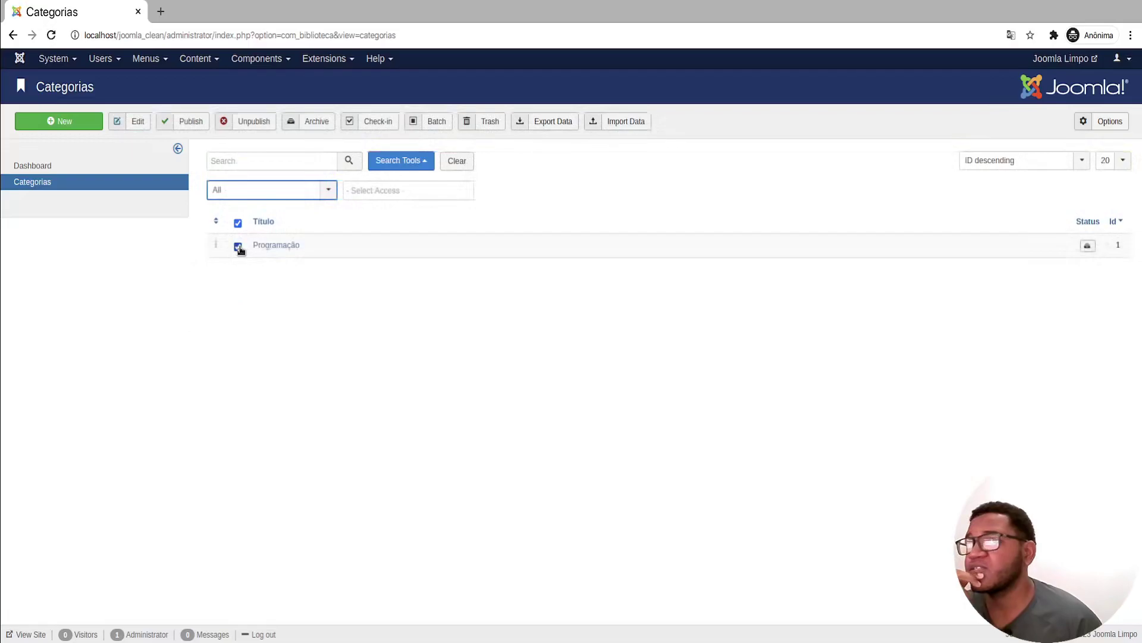
click(1088, 245)
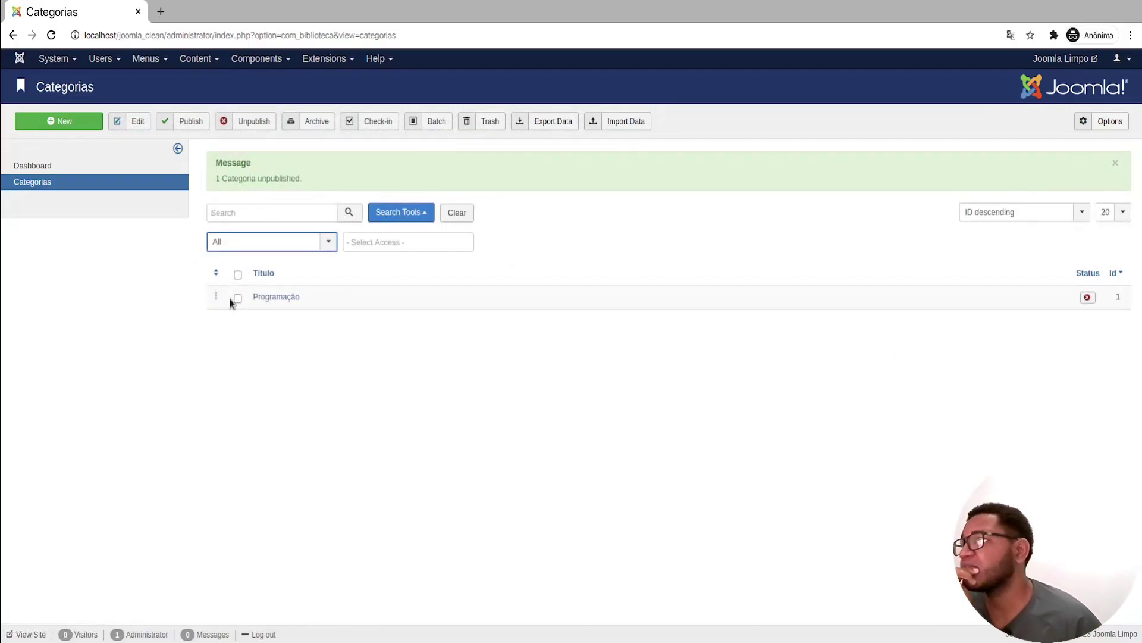
click(436, 121)
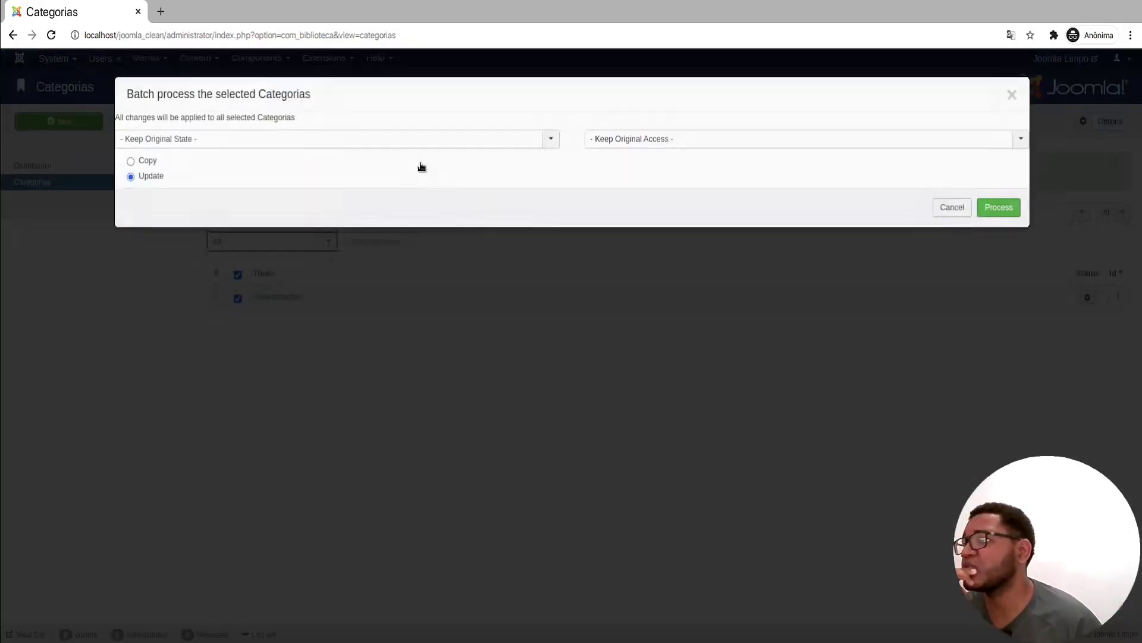
Step: Batch-copy Programação, keeping the original state, to create a second entry
click(146, 163)
click(507, 144)
click(471, 154)
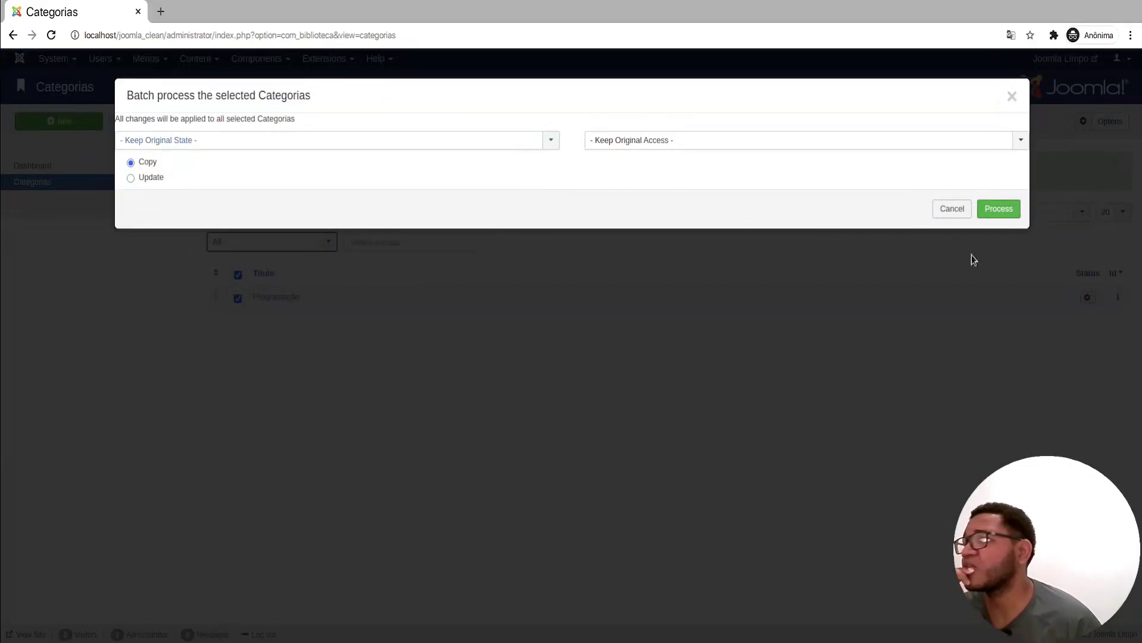
click(1011, 212)
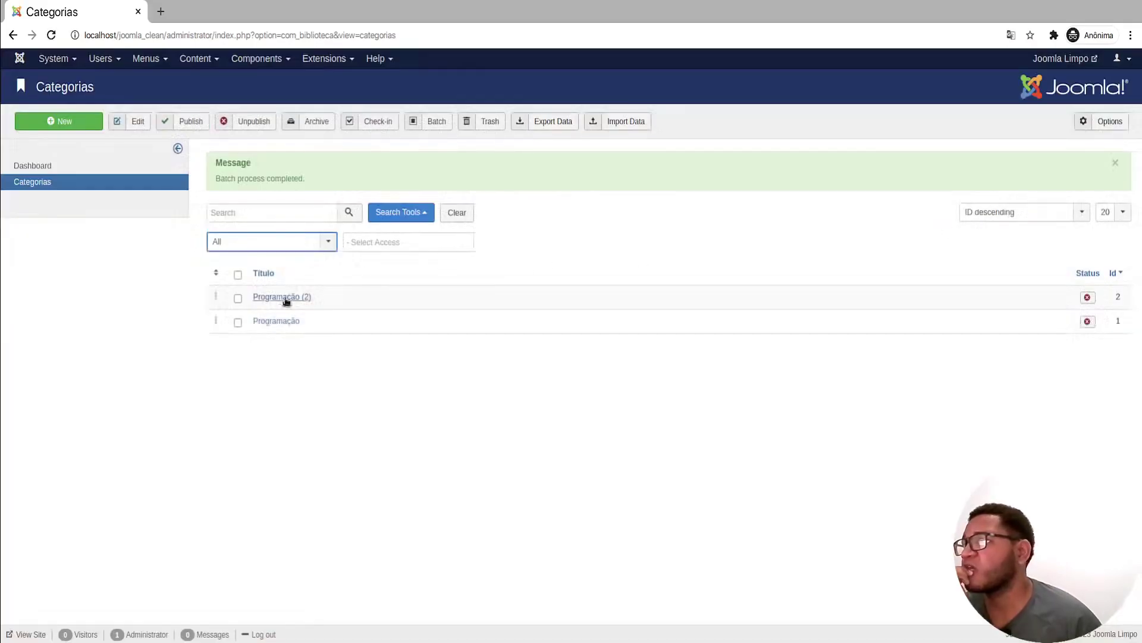
Step: Batch-copy both entries to make four Programação categories, then publish all four
click(238, 275)
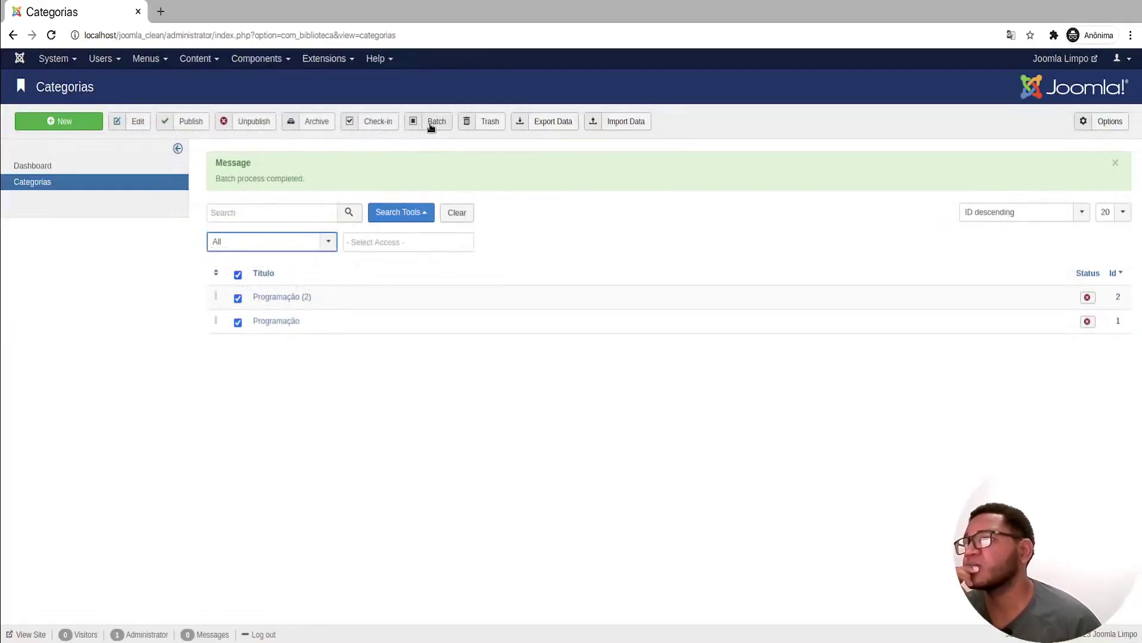
click(432, 122)
click(156, 163)
click(1013, 211)
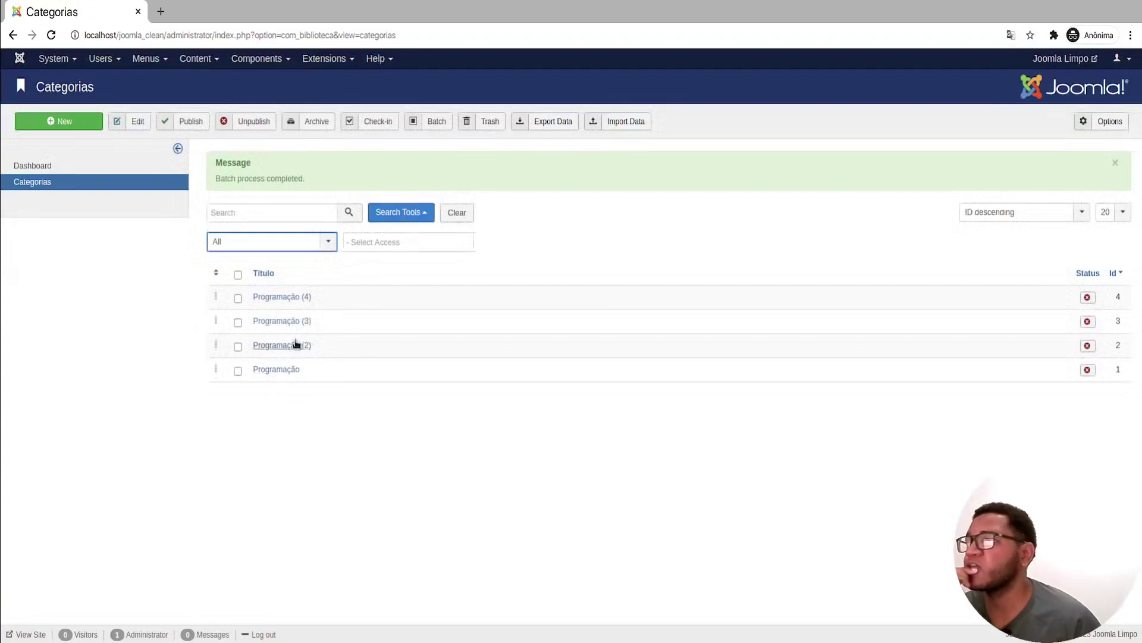
click(238, 274)
click(189, 123)
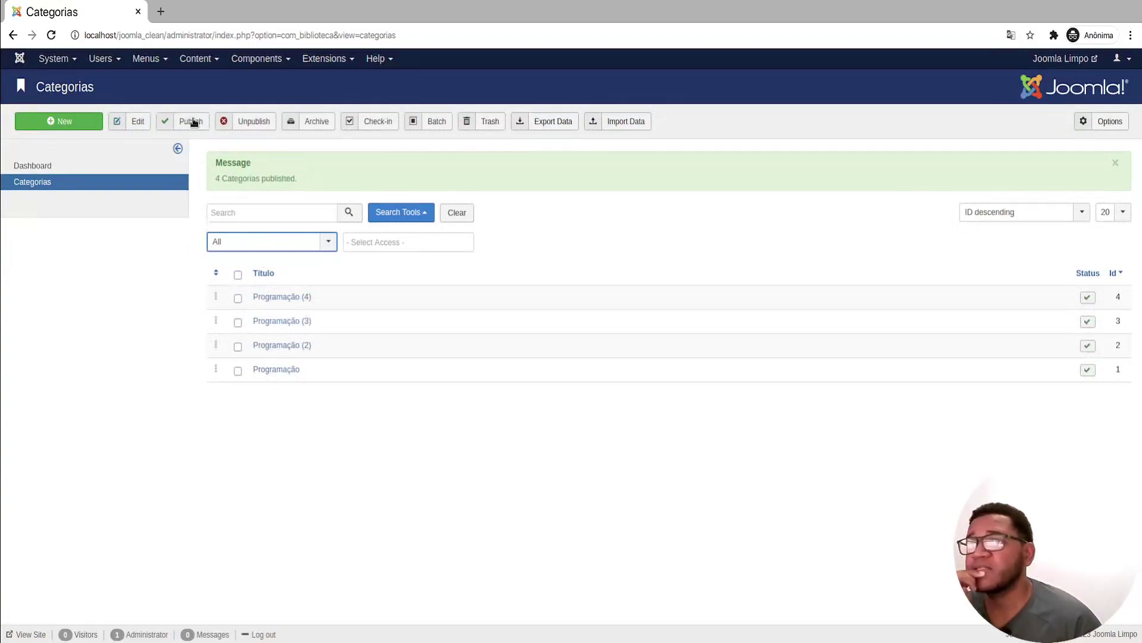
Step: Clear the list filters, select all four Programação categories and export them to XLS
click(472, 212)
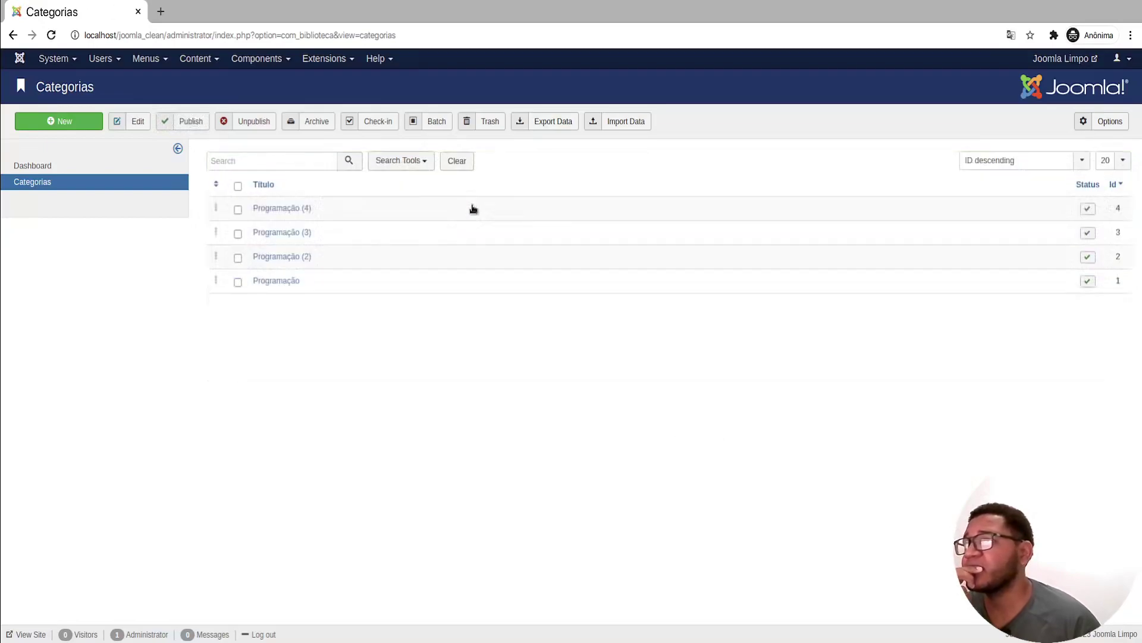
click(237, 186)
click(554, 122)
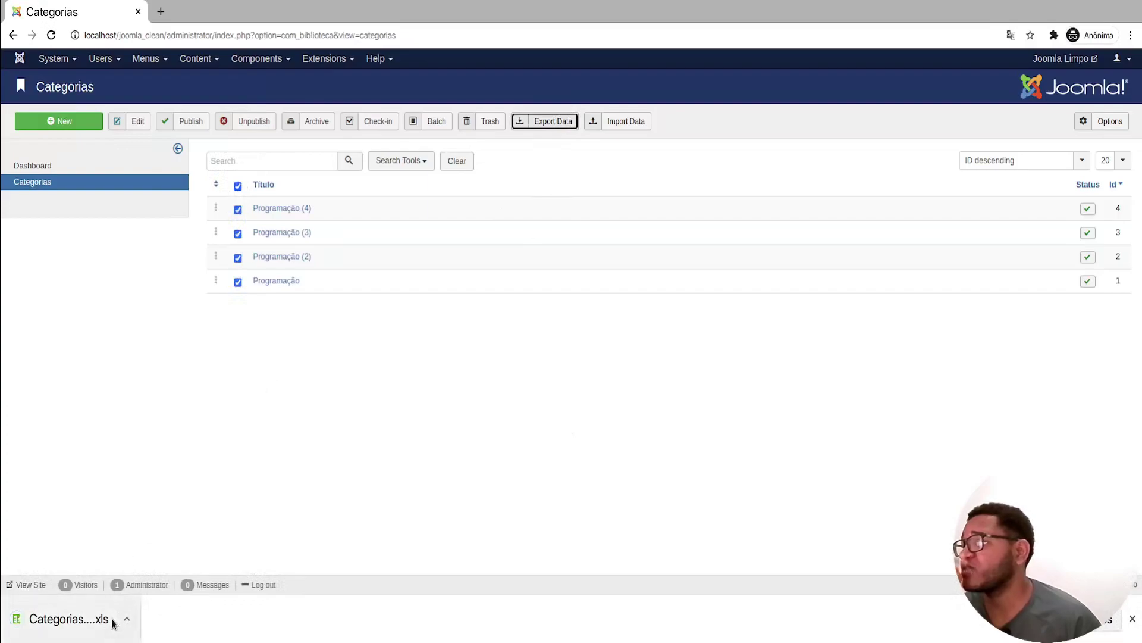
Step: Open the downloaded Categorias .xls spreadsheet, then deselect all four categories
click(69, 620)
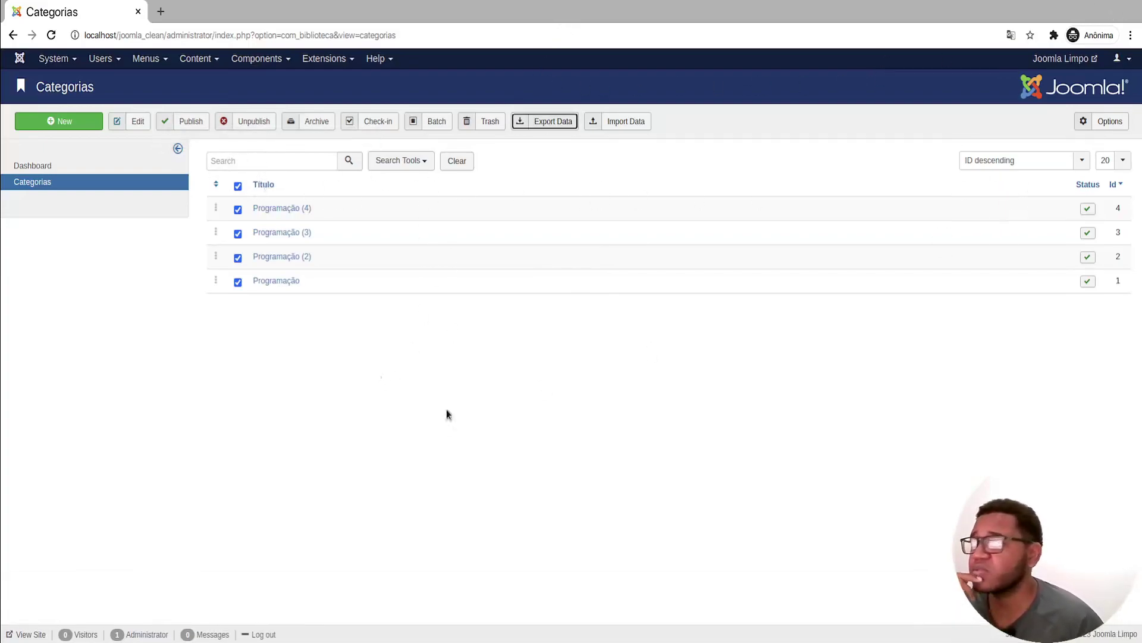
click(483, 476)
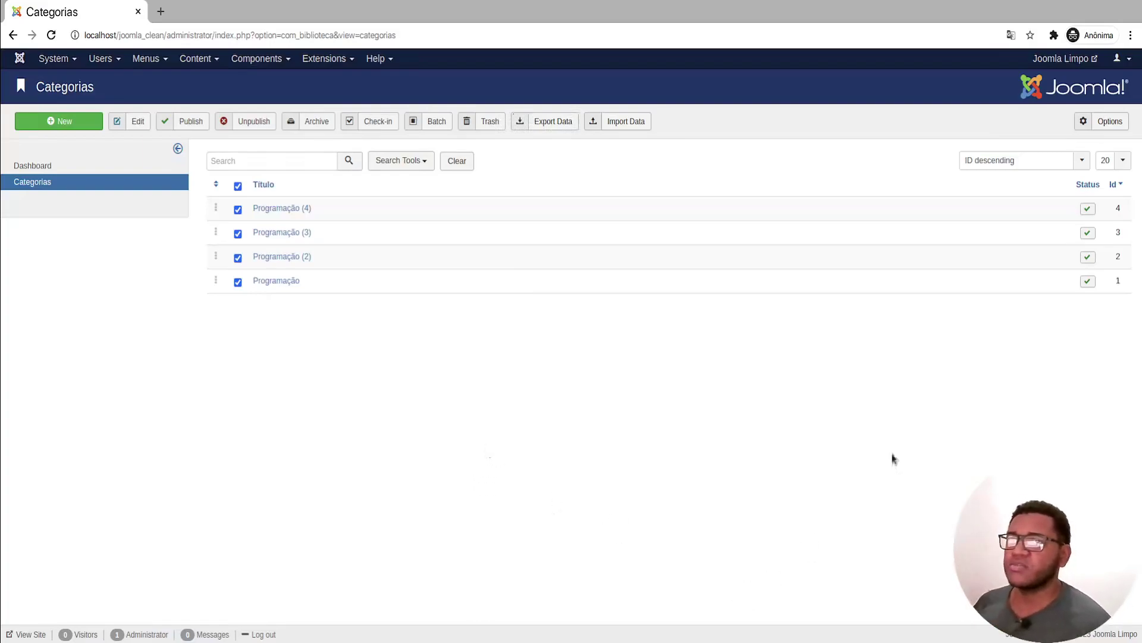
click(238, 186)
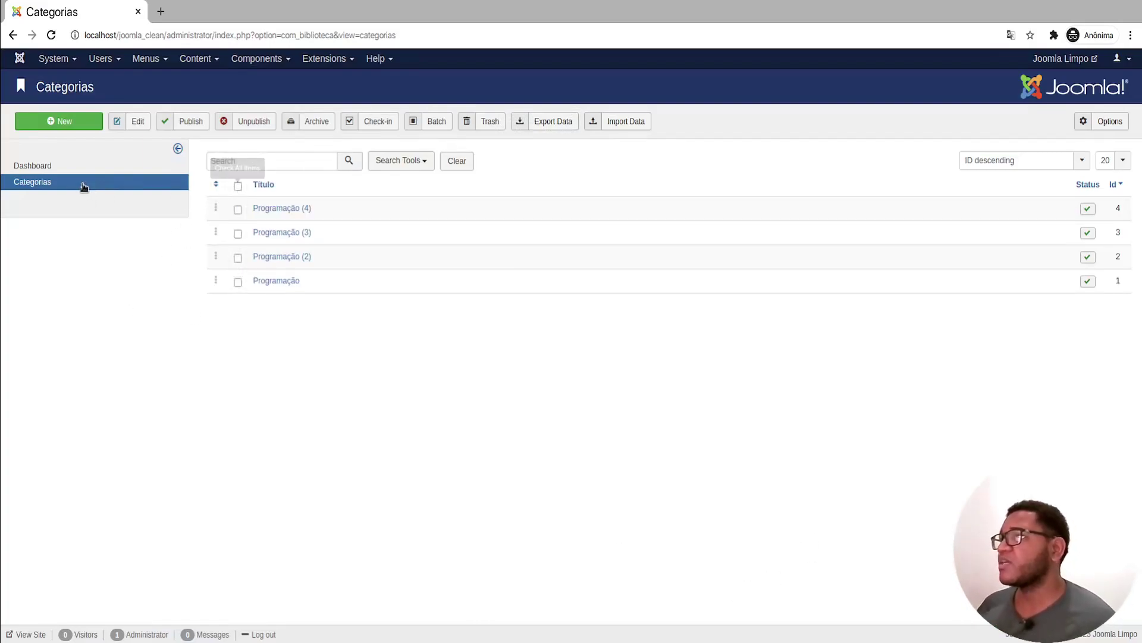